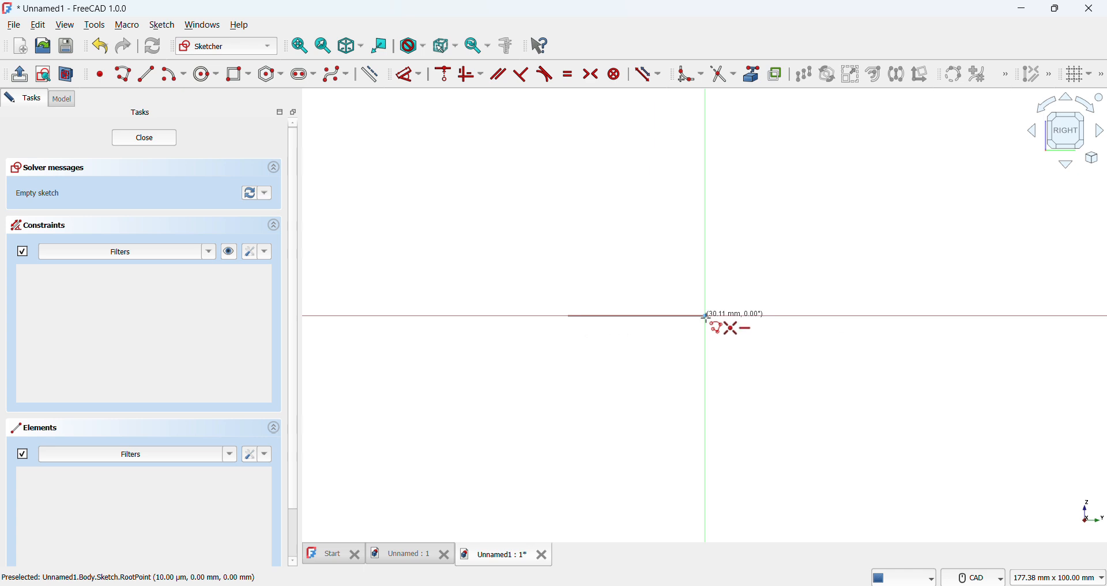
Finish the horizontal base line at the sketch origin and set its length to 103 mm.
click(705, 316)
click(418, 77)
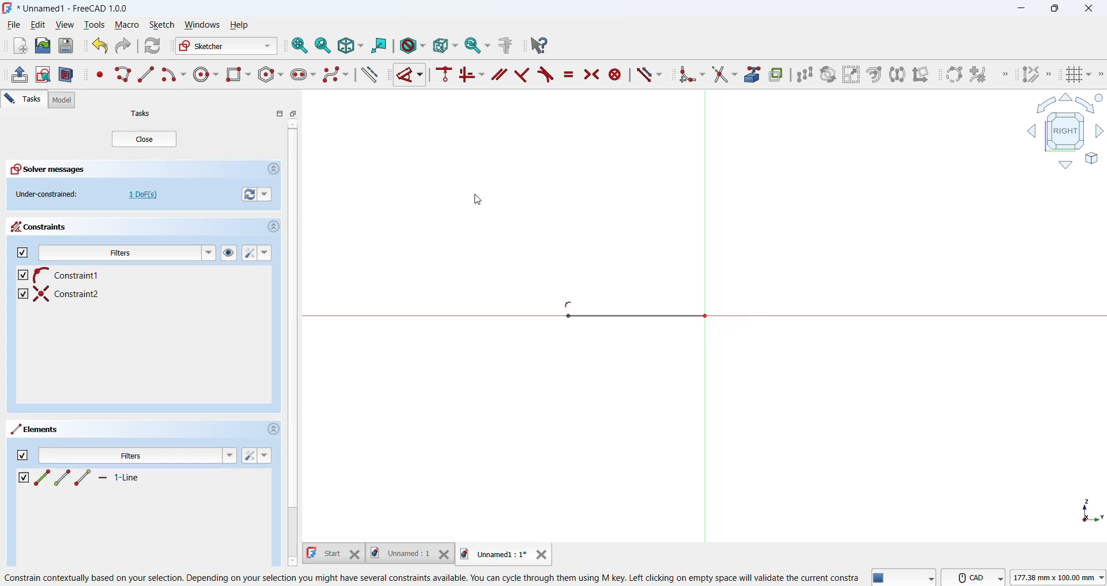
click(641, 317)
click(619, 398)
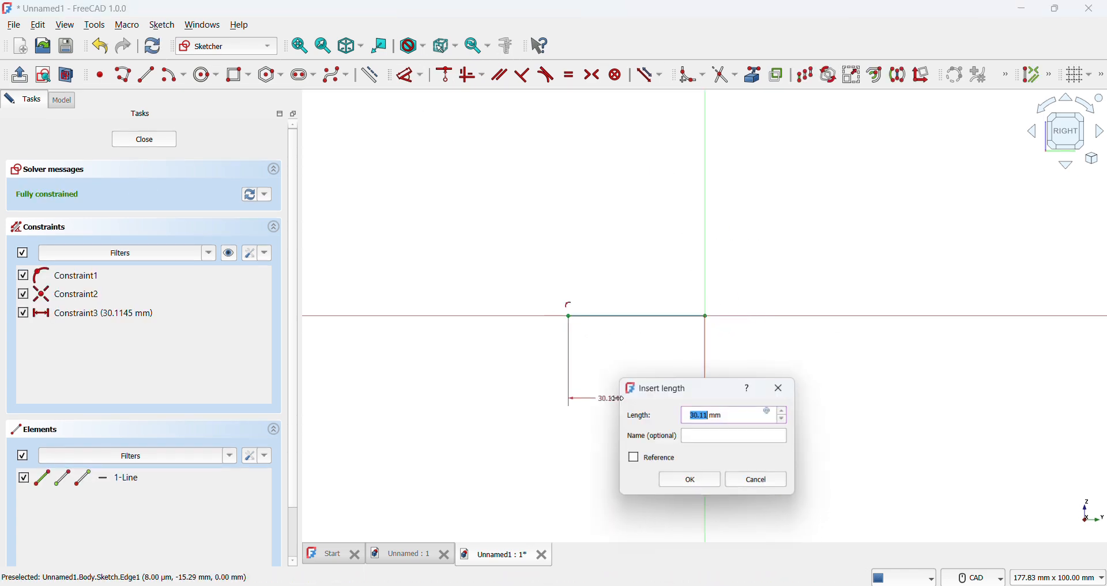
key(Return)
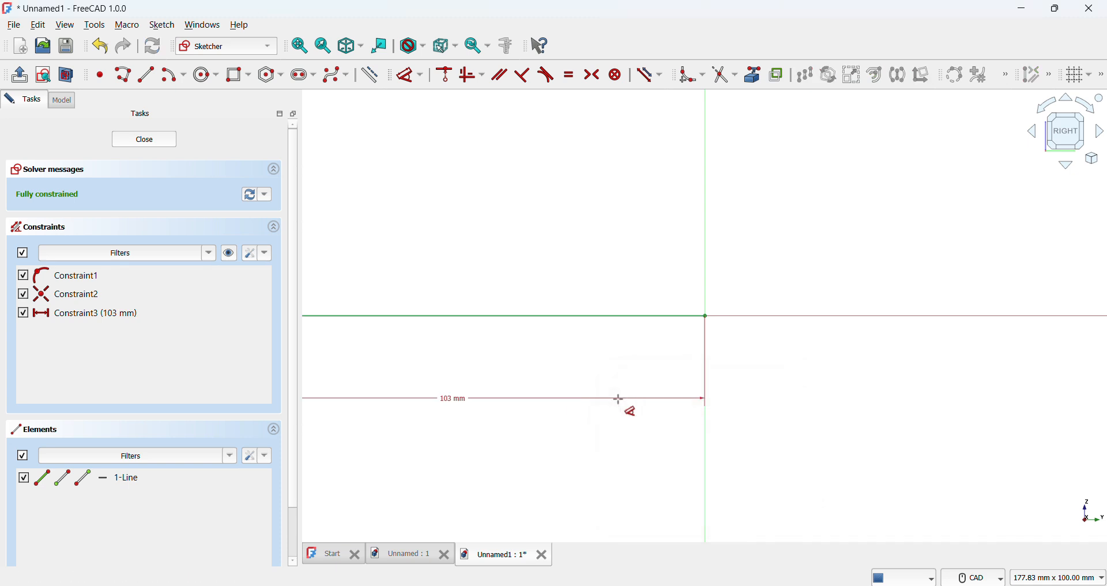
Draw a vertical line upward from the origin along the vertical axis and set its length to 5 mm.
click(300, 46)
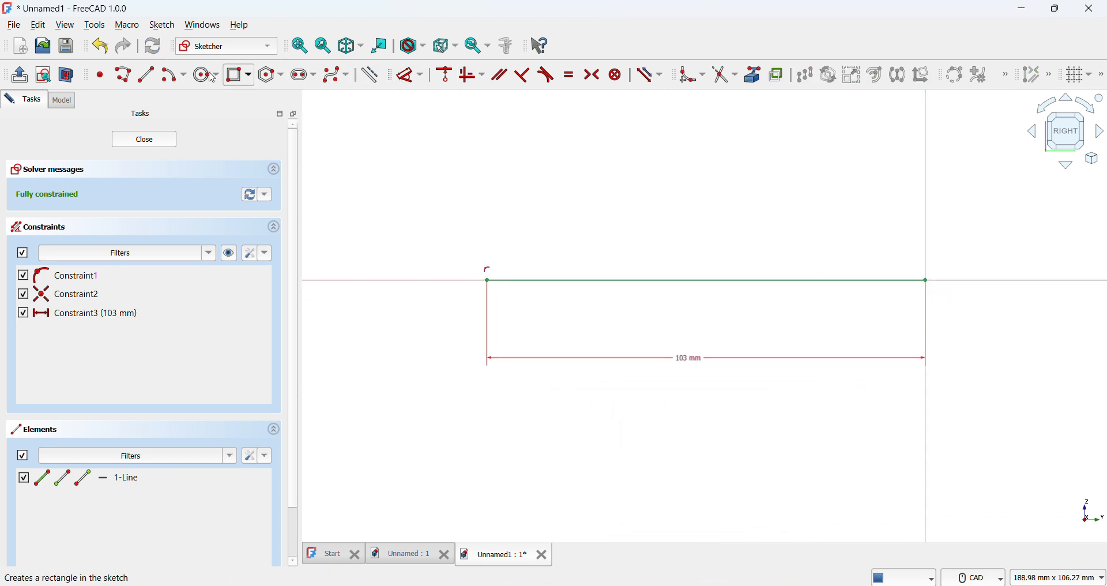
click(123, 74)
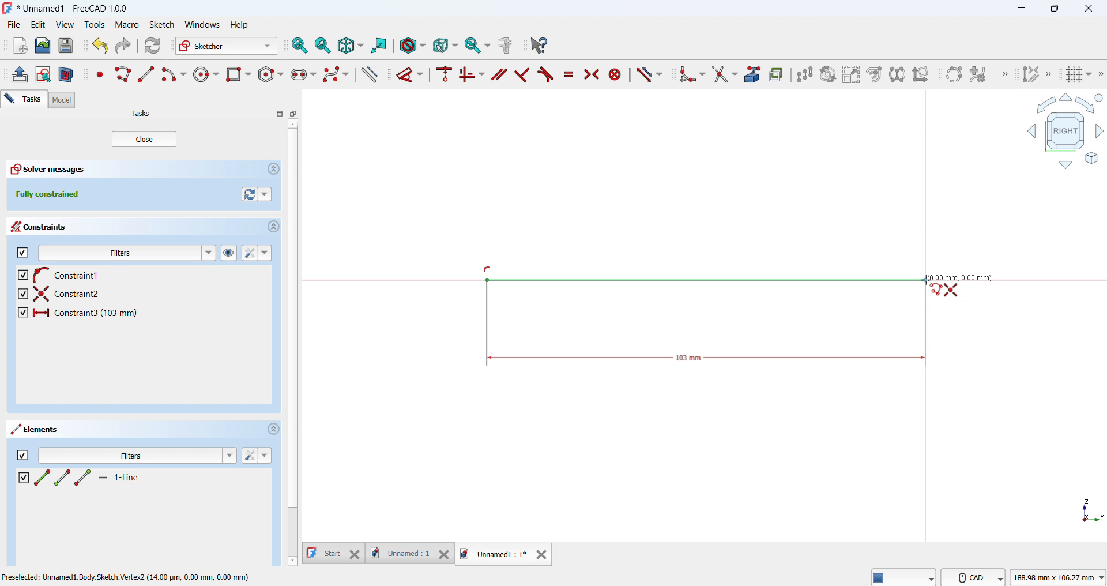
click(927, 281)
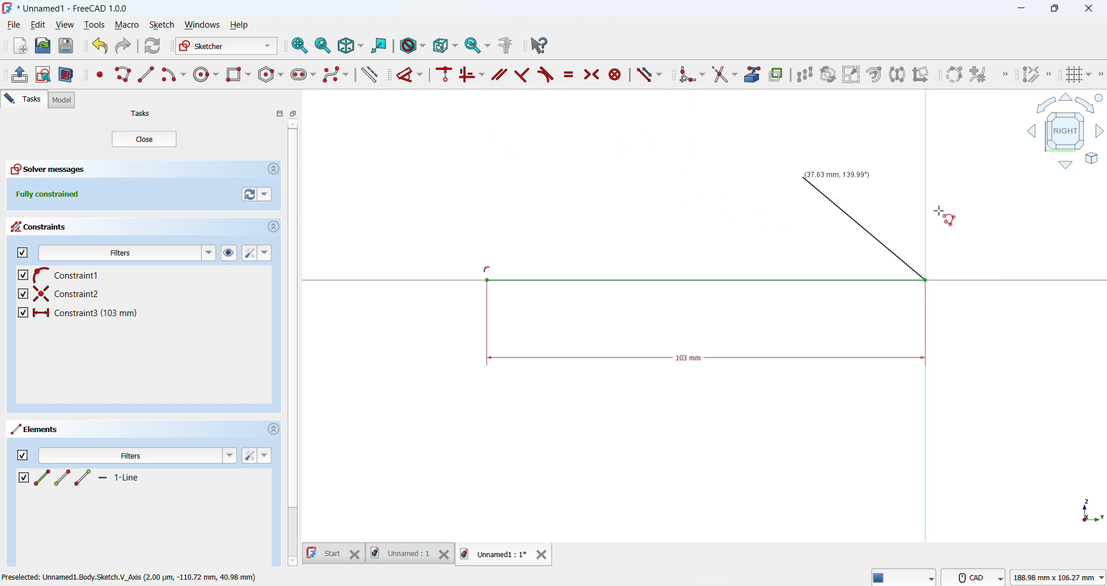
click(928, 255)
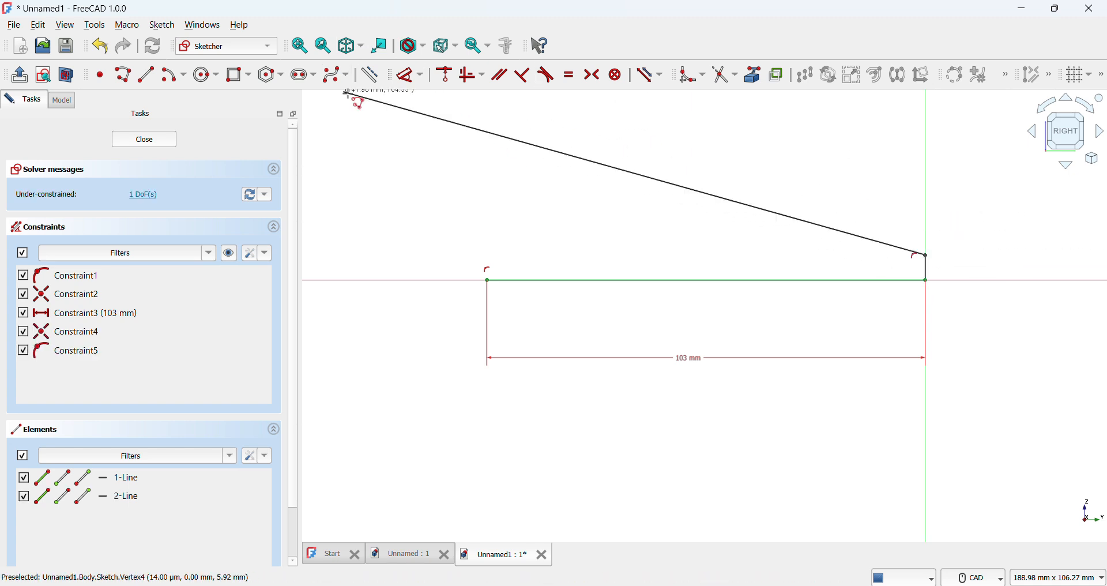
click(926, 273)
key(d)
click(1007, 263)
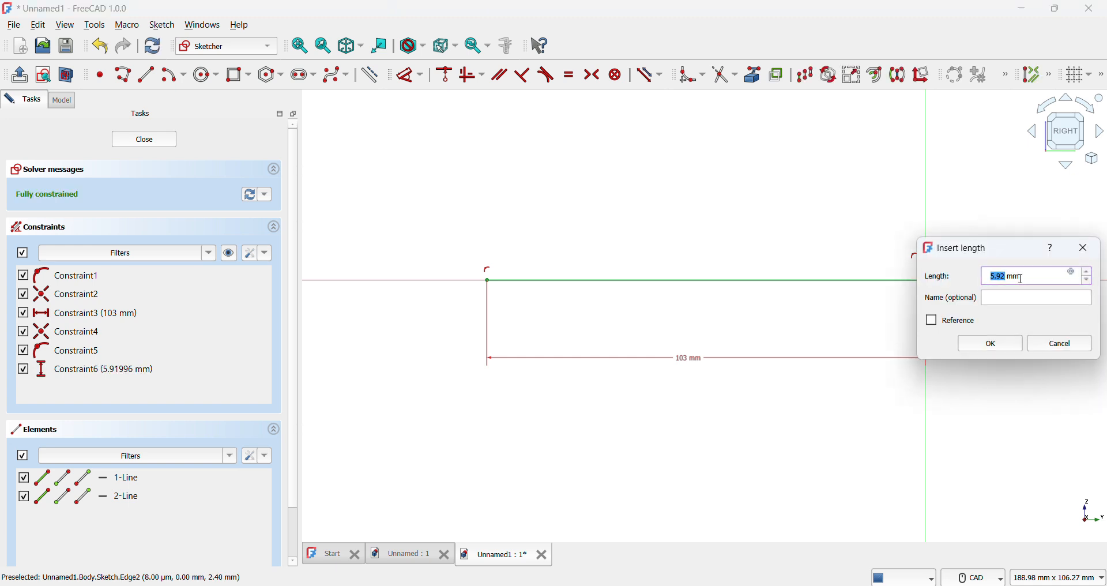
key(Return)
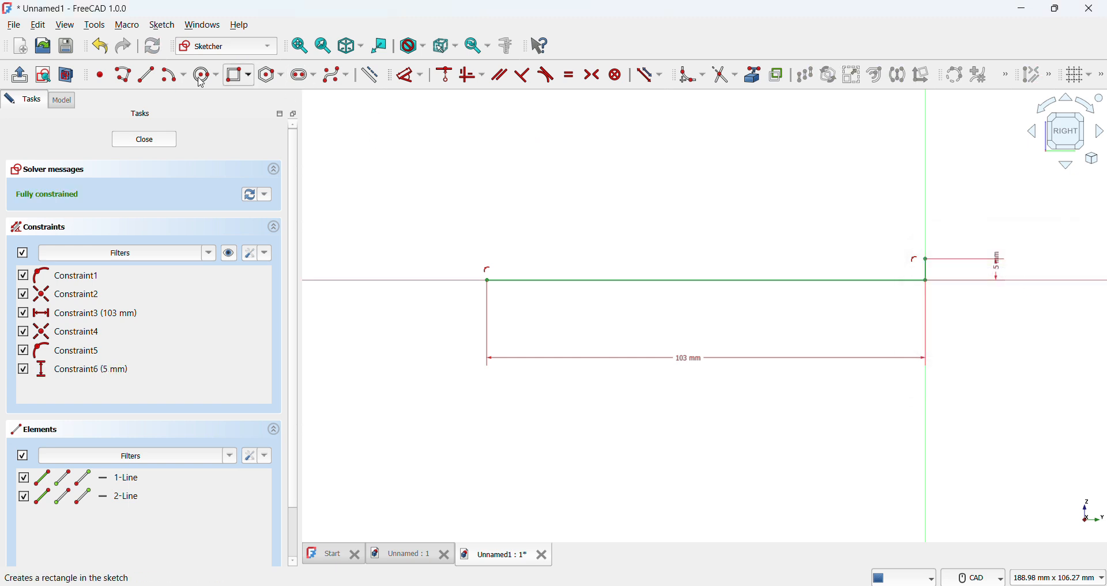
Draw a line slanting up over the base from the upper end of the 5 mm line, at a 60° angle to the base line.
click(130, 77)
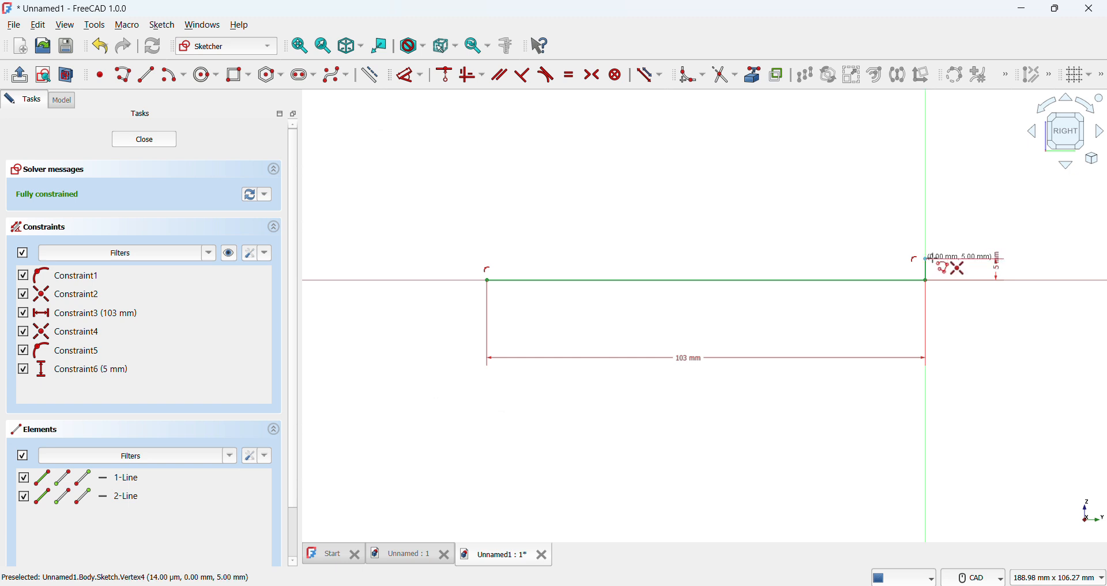
click(927, 258)
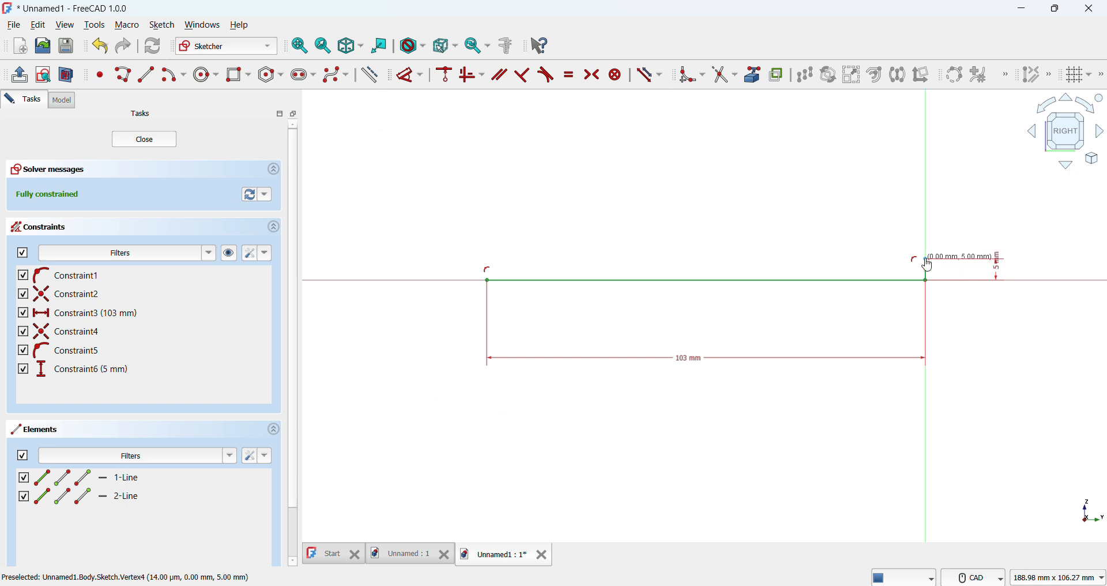
click(690, 152)
click(403, 77)
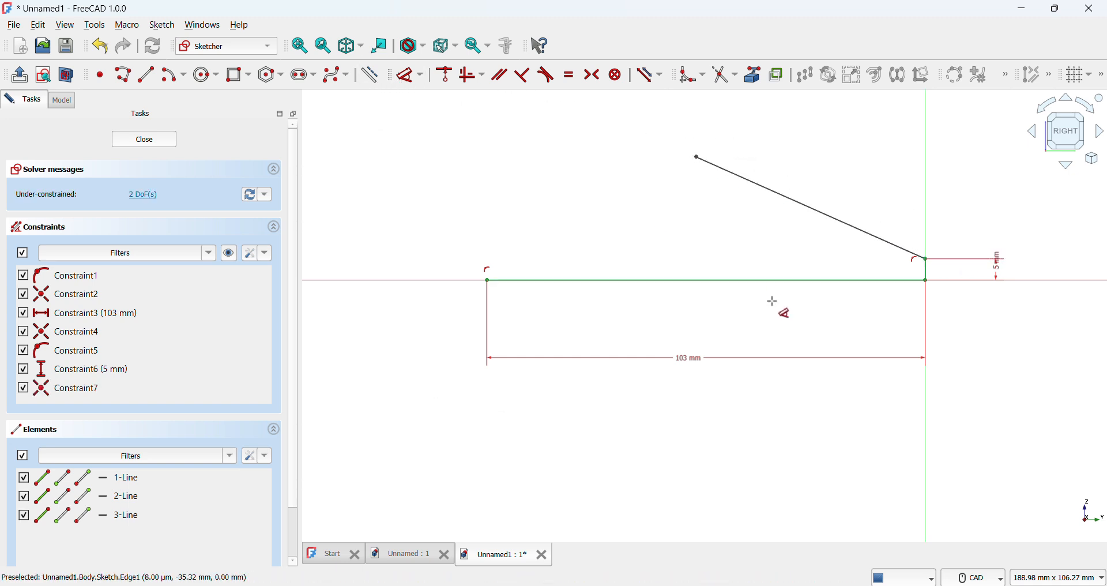
click(776, 280)
click(805, 205)
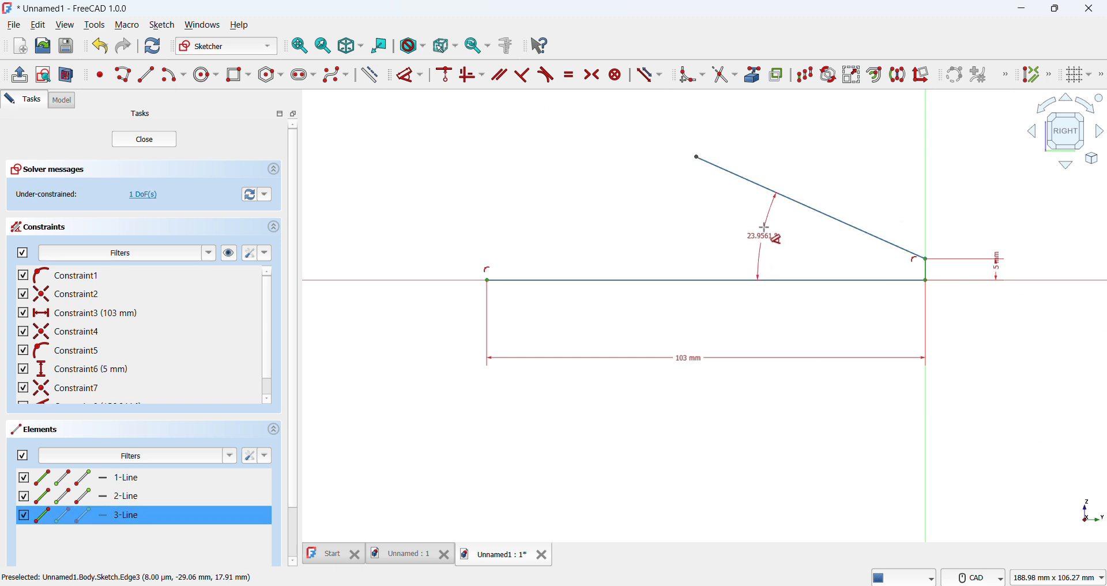
click(764, 228)
text(60)
key(Return)
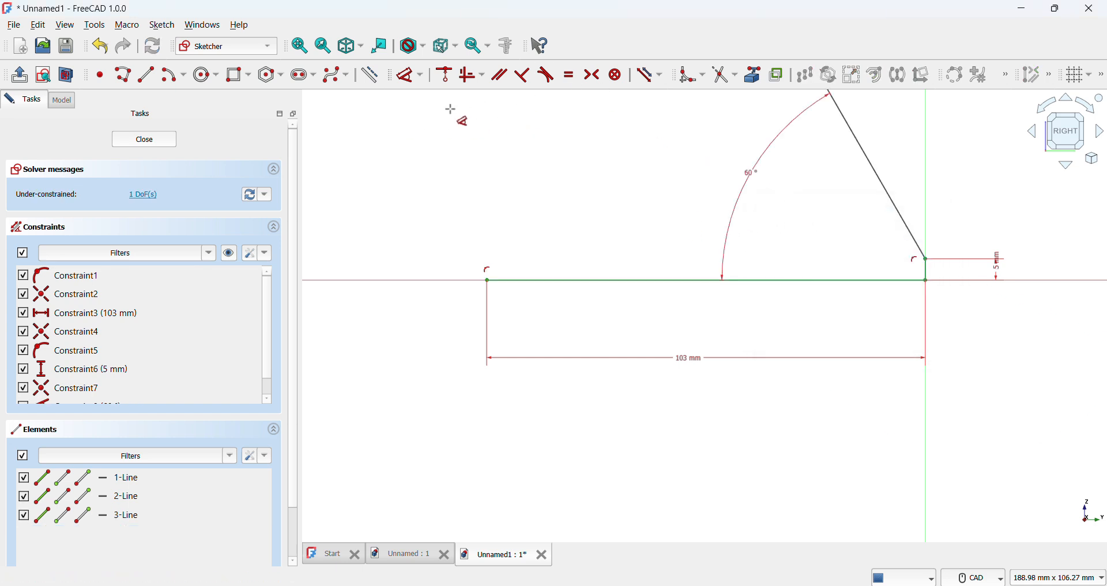
Set the height of the slanted line's upper endpoint above the base line to 107 mm.
click(306, 49)
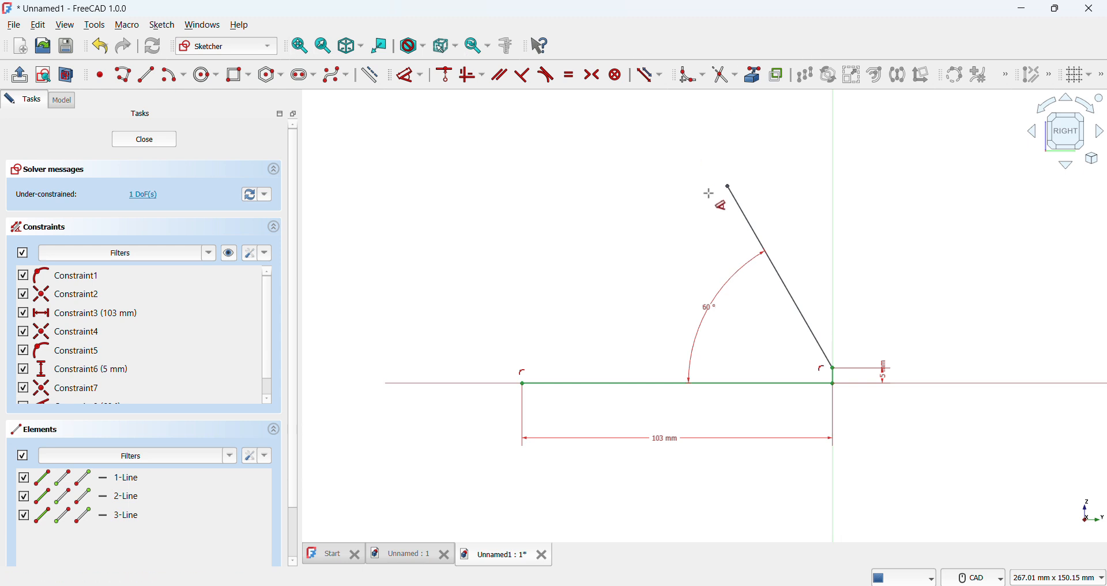
click(727, 186)
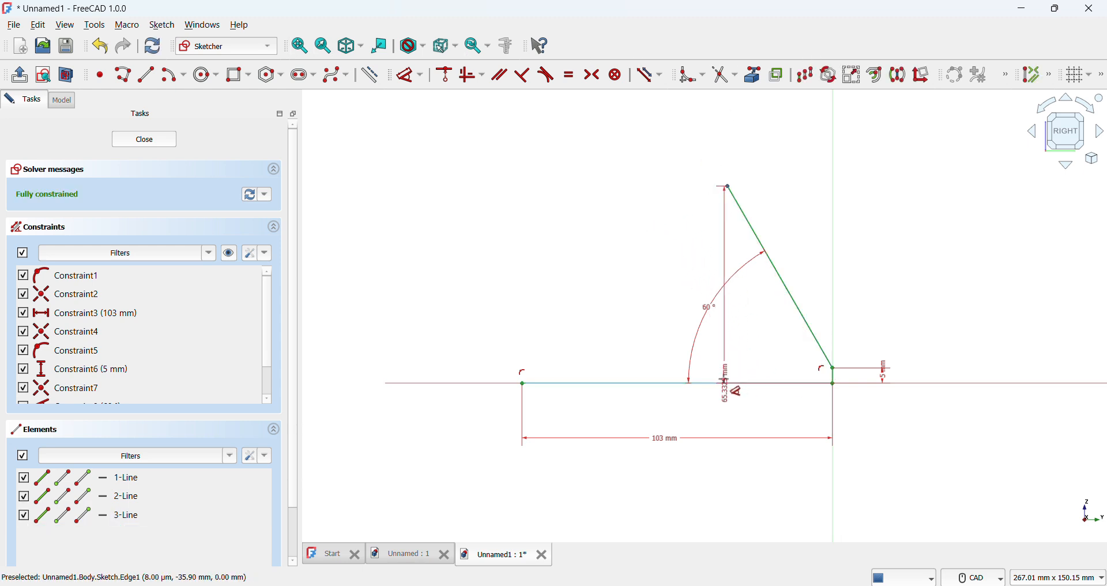
click(1057, 376)
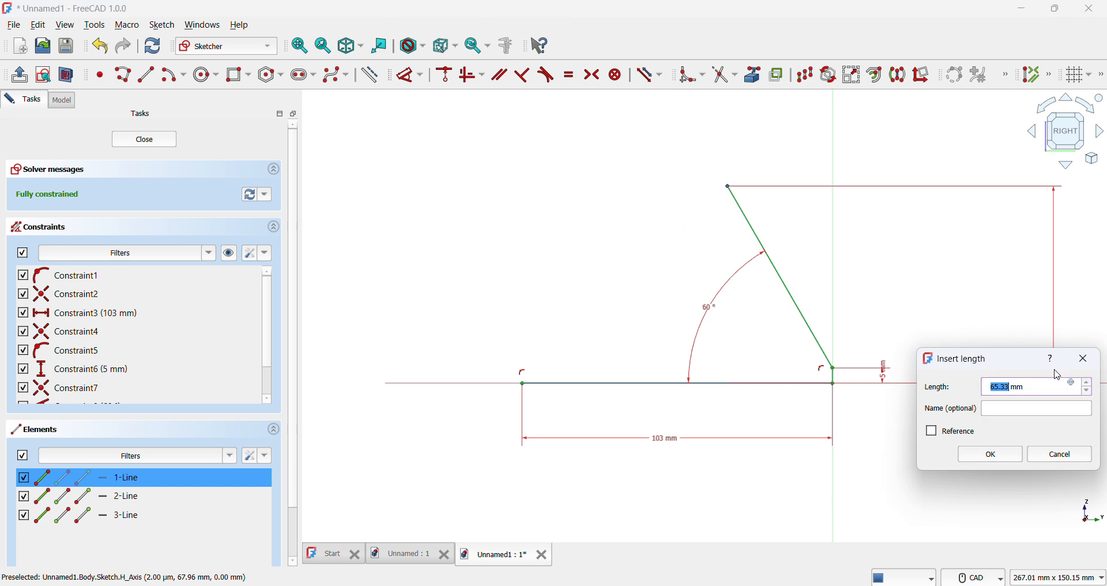
text(107)
key(Return)
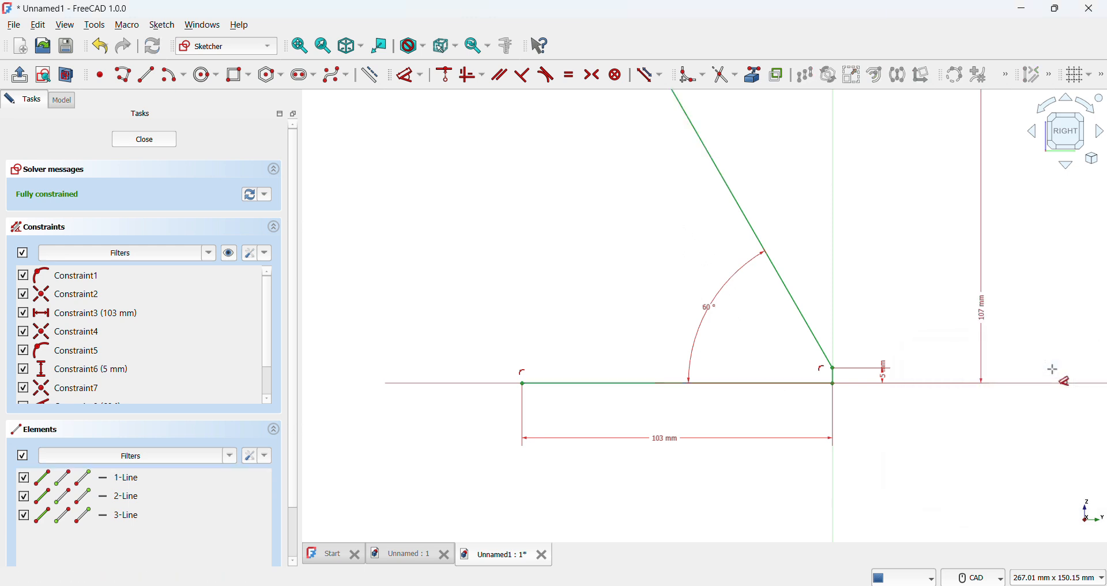
Draw a short horizontal line outward from the slanted line's upper endpoint and set its length to 5 mm.
click(295, 50)
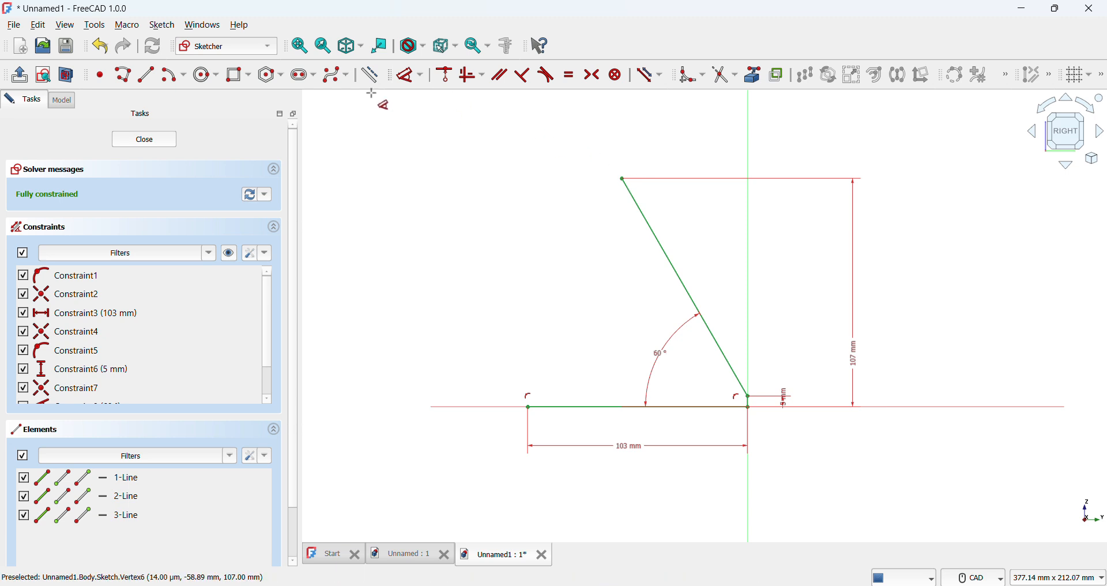
click(622, 178)
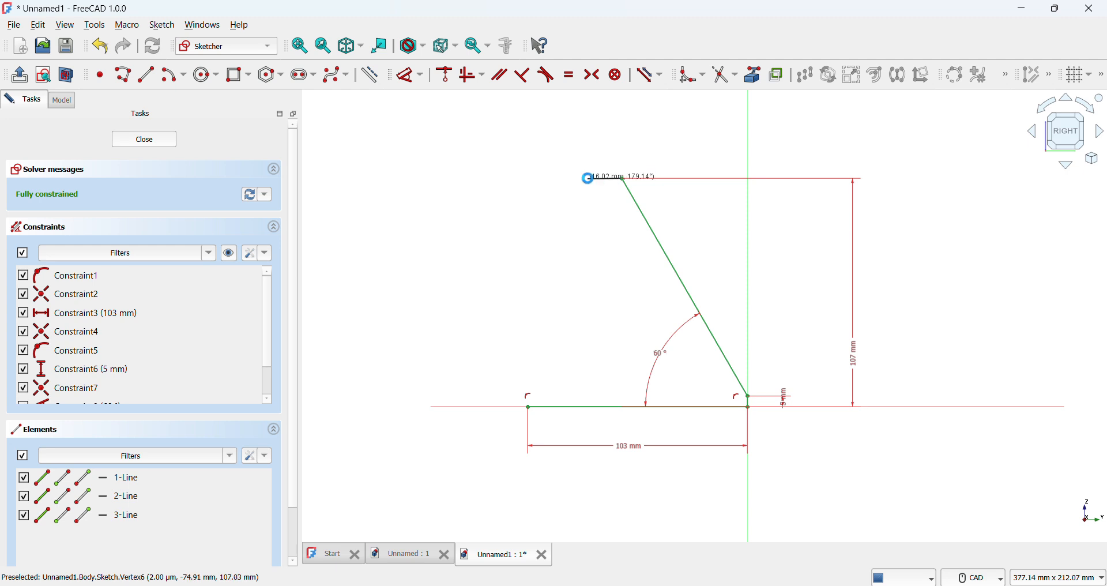
click(588, 178)
key(Escape)
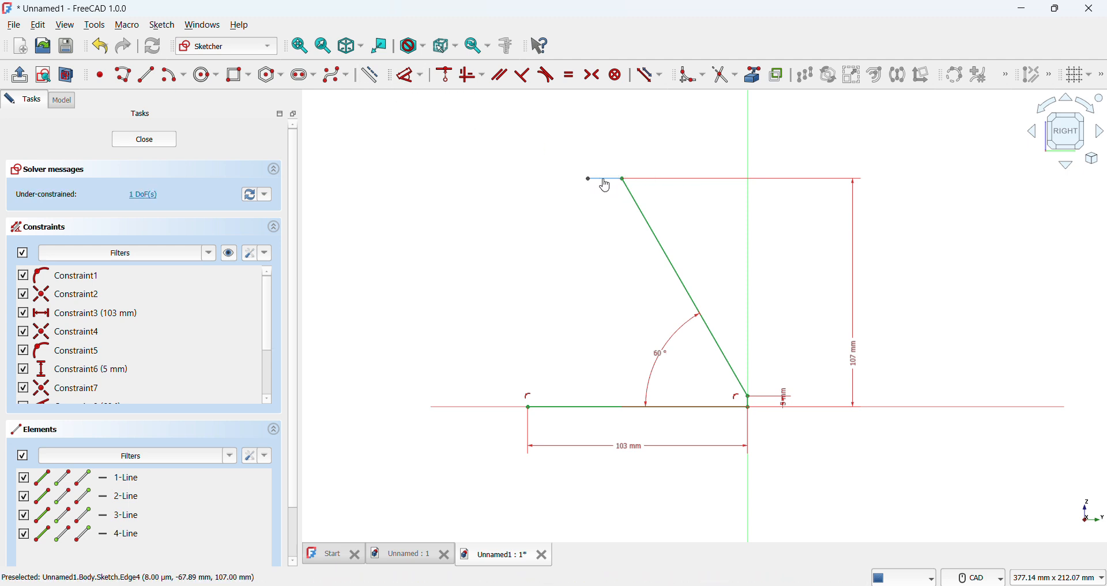
click(603, 179)
key(d)
click(608, 131)
text(5)
key(Return)
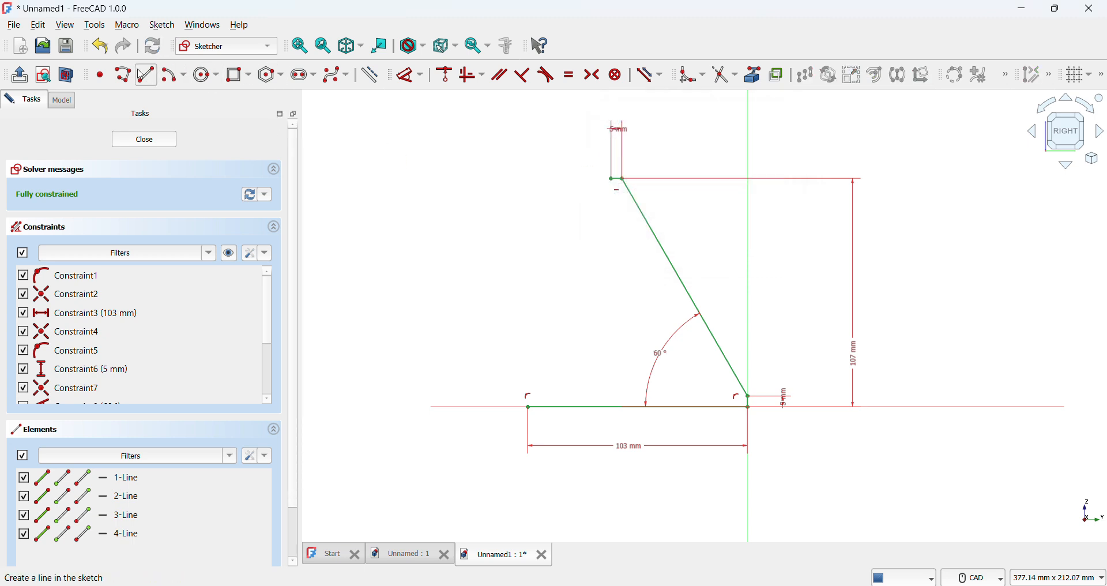
Draw a line sloping downward from the free end of the upper 5 mm line and set its length to 80 mm.
click(123, 75)
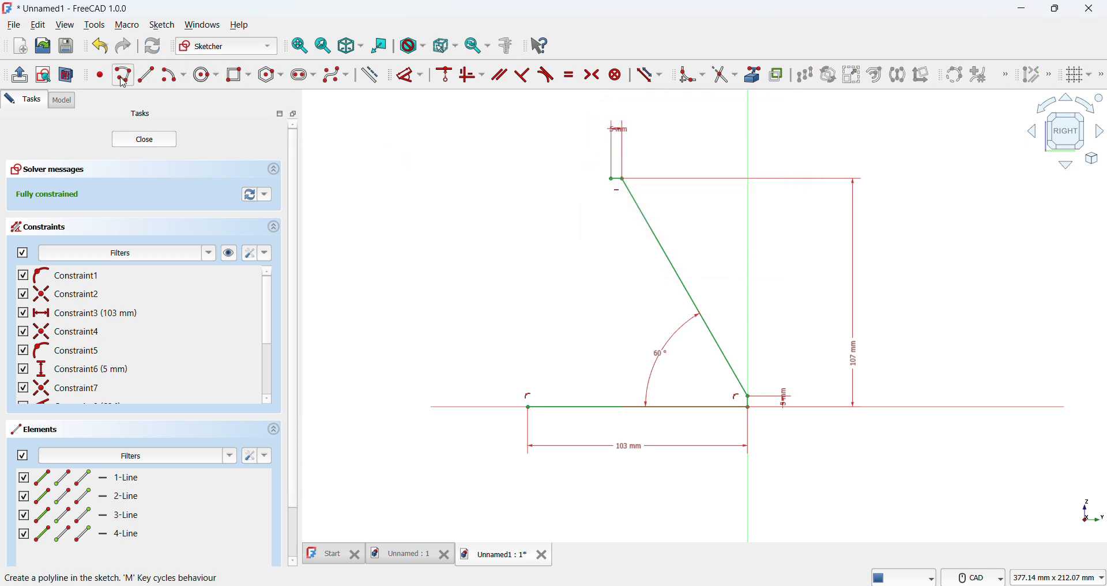
click(610, 178)
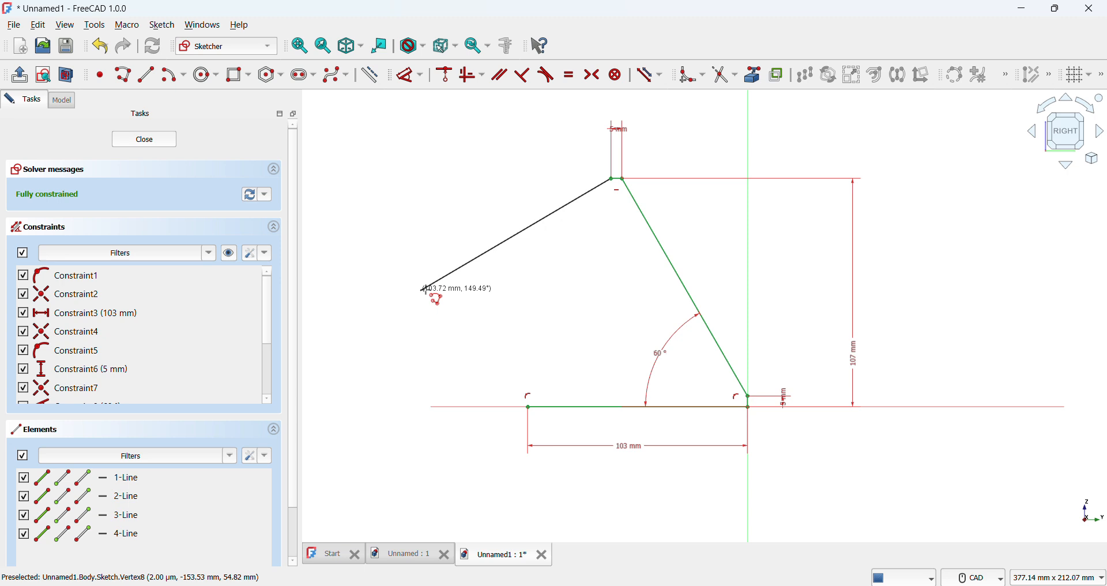
click(474, 270)
key(Escape)
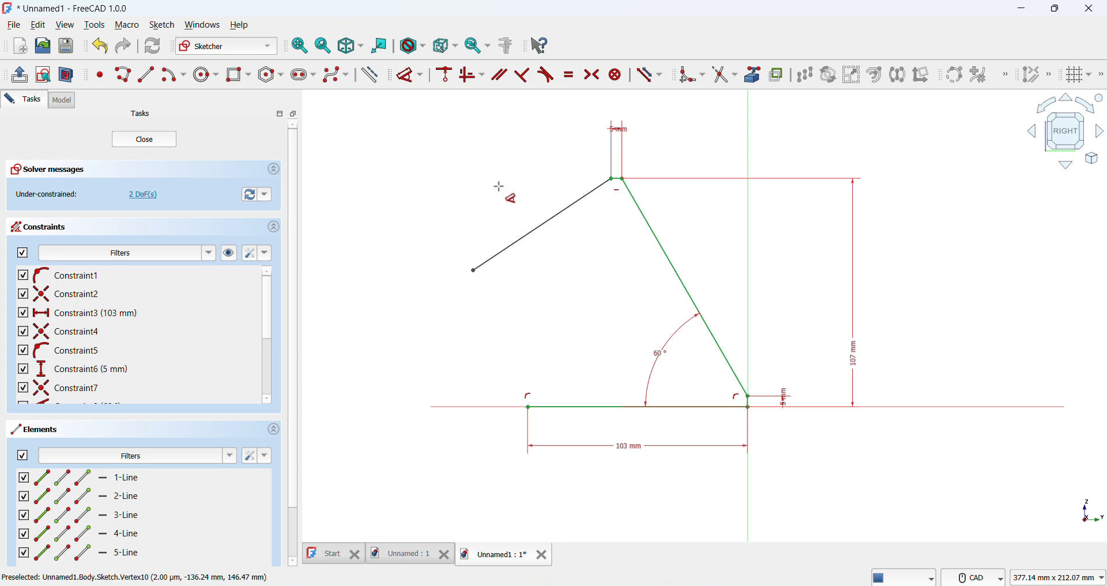
click(553, 217)
click(511, 185)
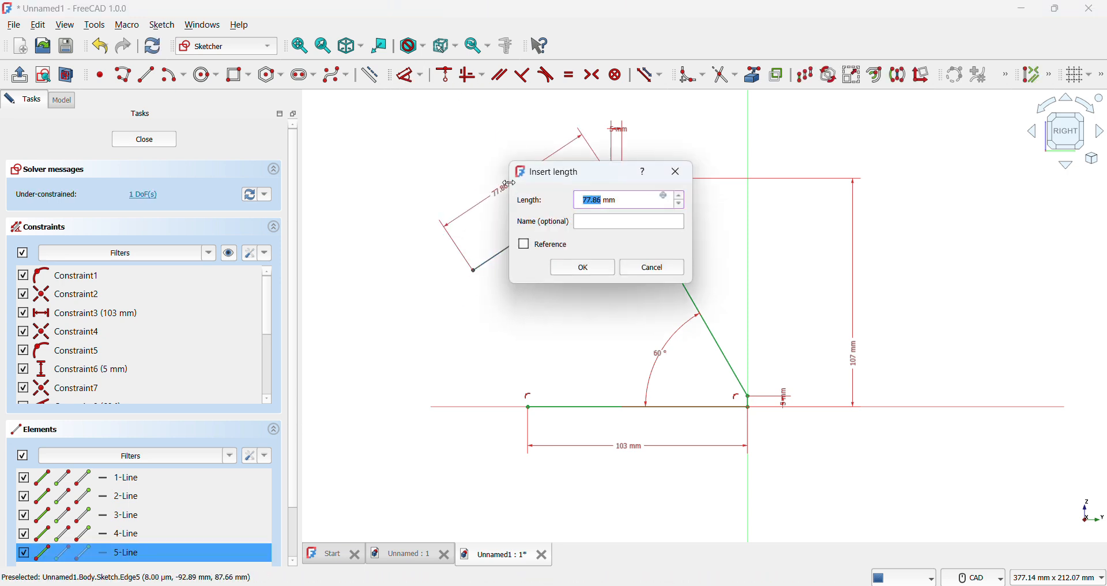
key(Return)
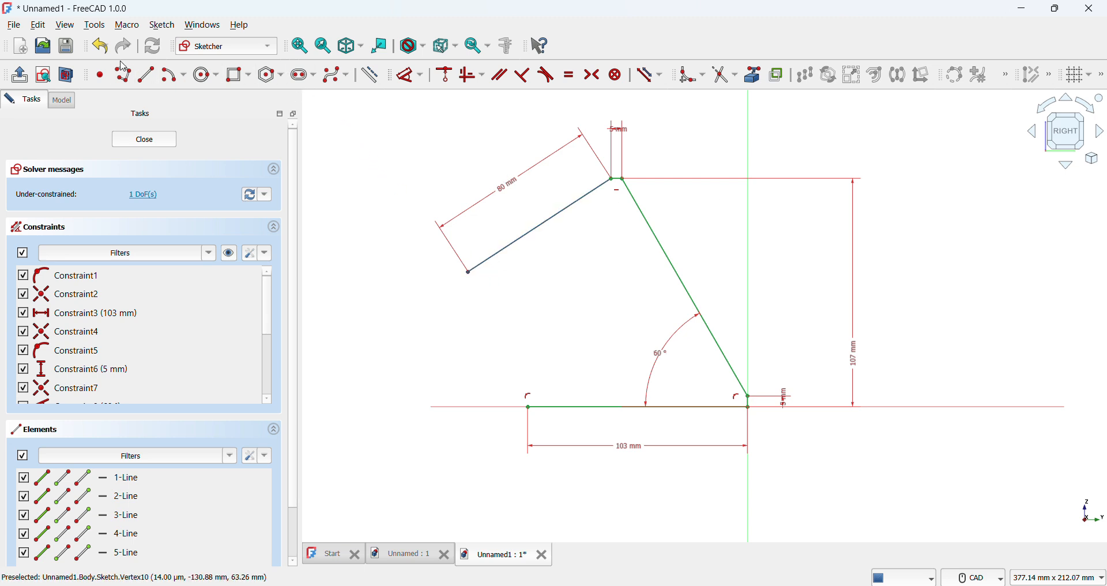
Draw a four-segment hooked polyline from the 80 mm line's lower end, with first, second and last segments about 11, 13.5 and 37 mm long.
click(470, 272)
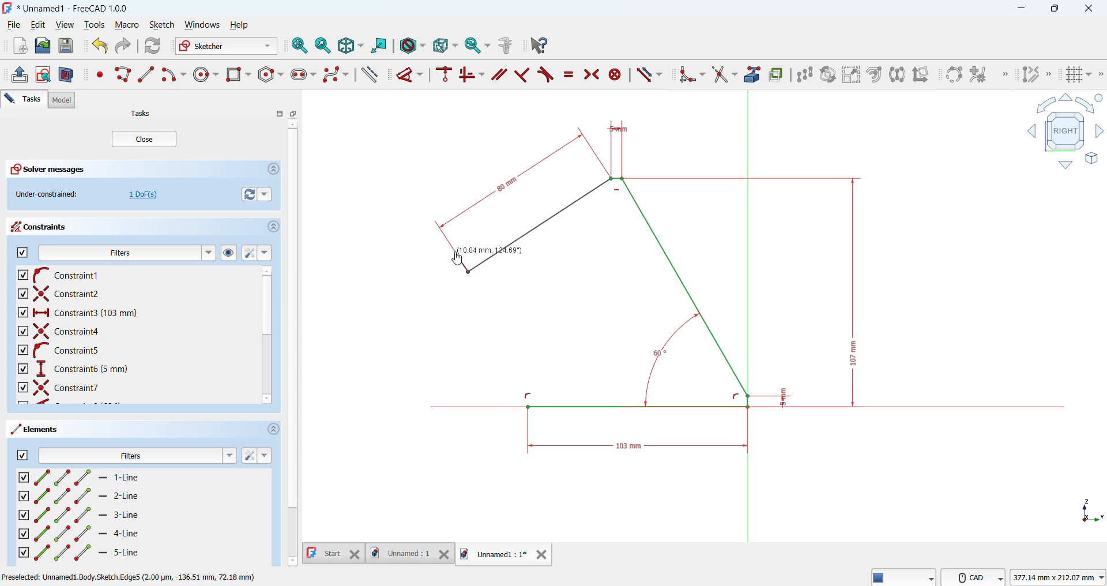
click(456, 254)
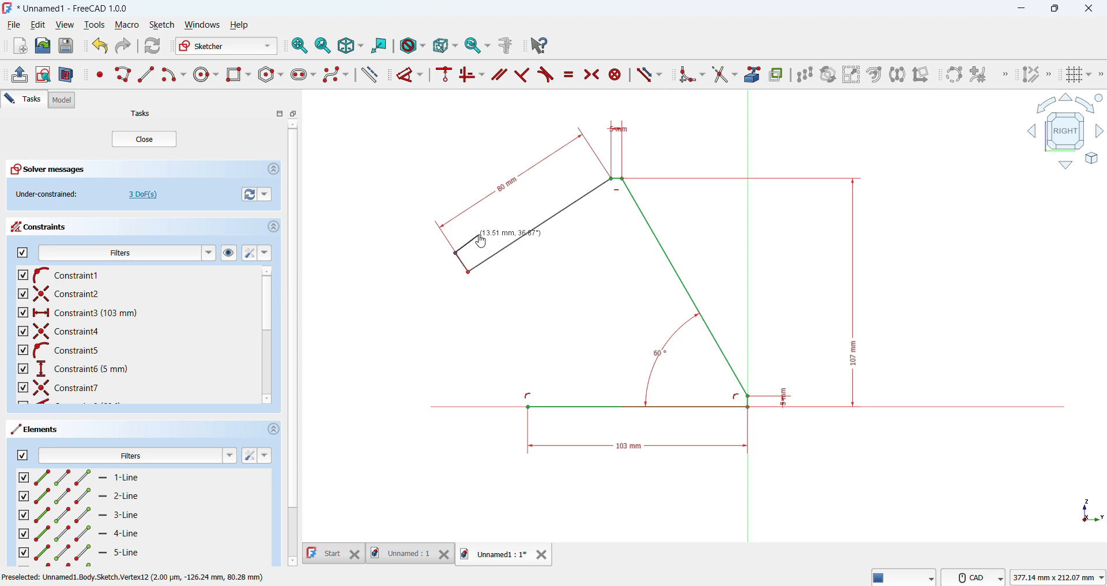
click(480, 236)
click(472, 222)
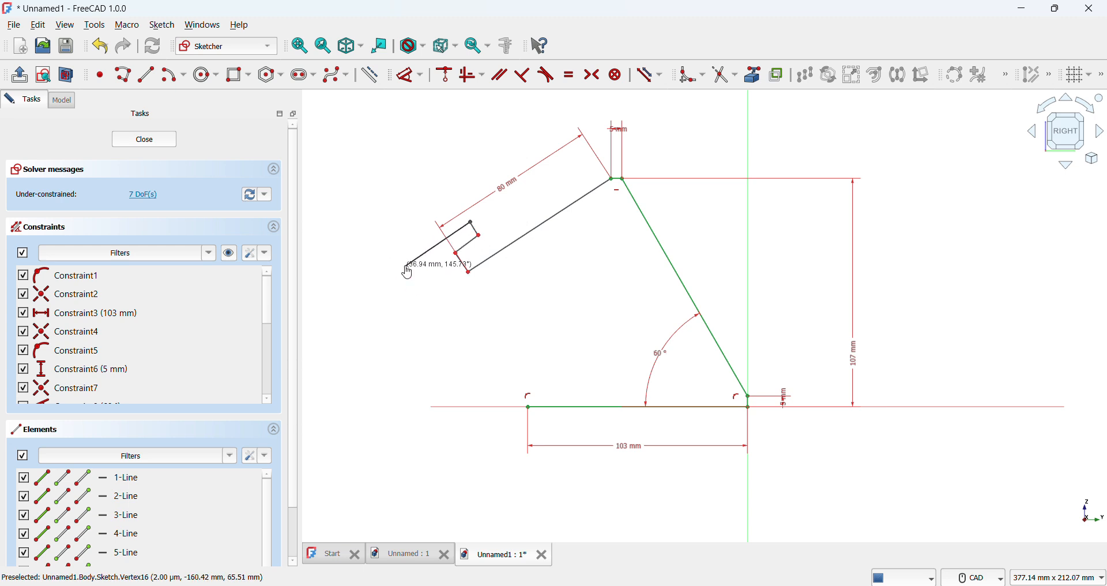
click(407, 268)
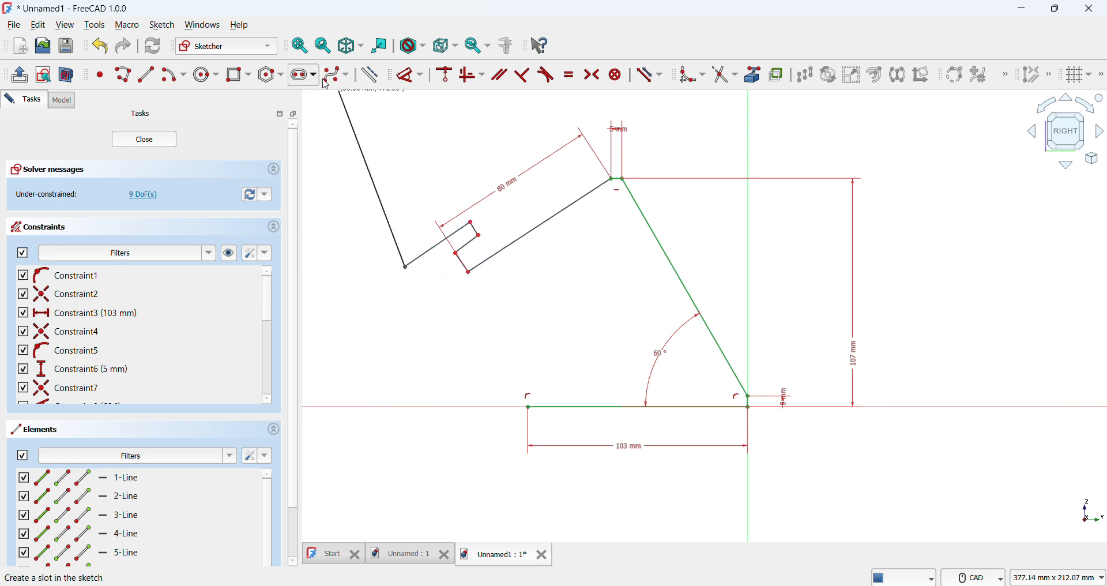
click(406, 75)
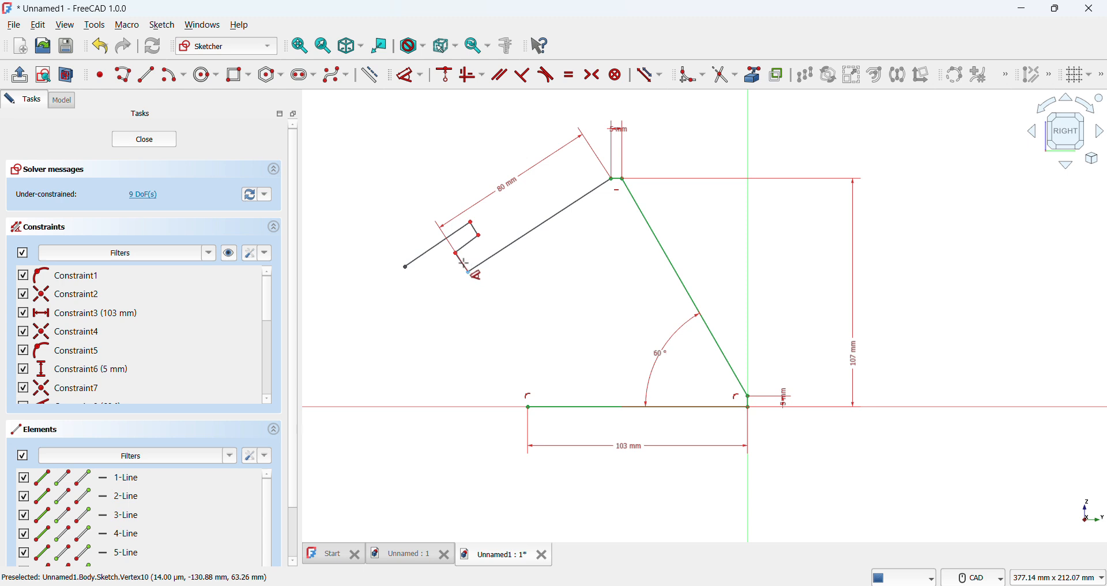
click(464, 265)
click(486, 260)
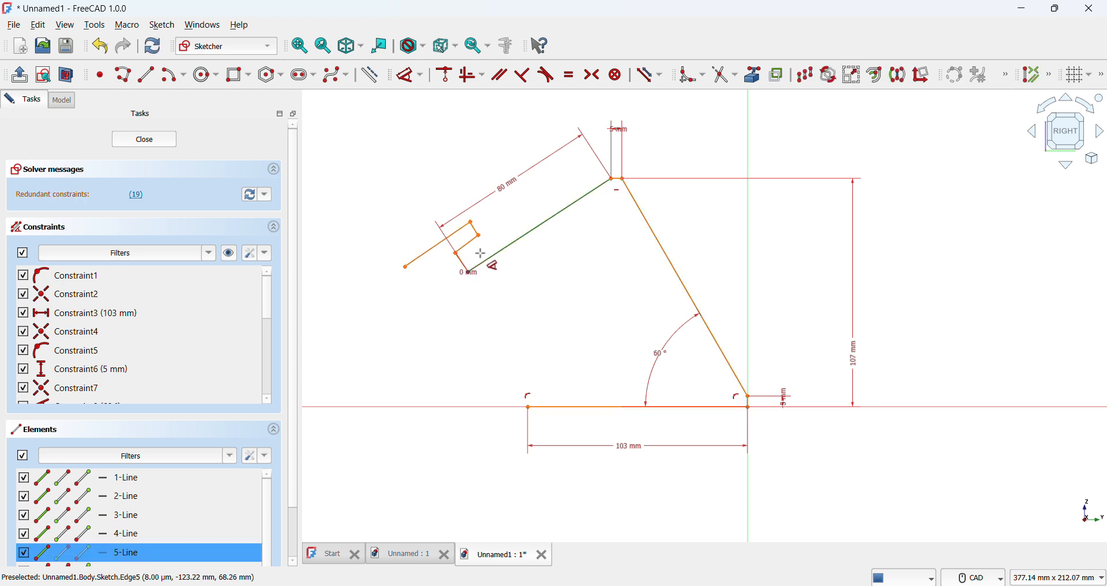
scroll(473, 255, up, 4)
key(Escape)
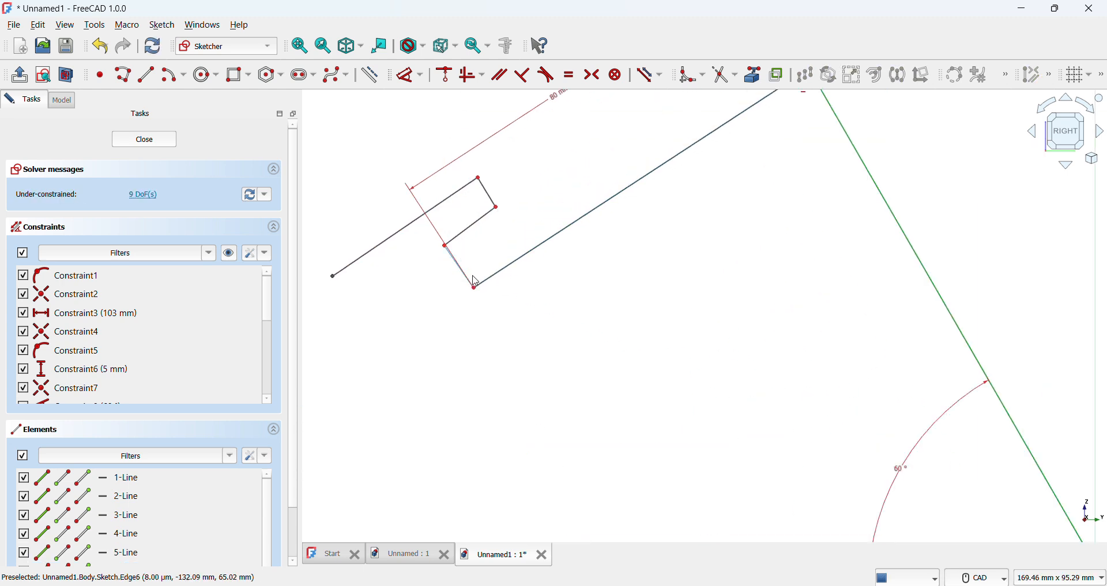
Constrain the angle between the long sloping line and the hook's first segment to 90°.
click(409, 75)
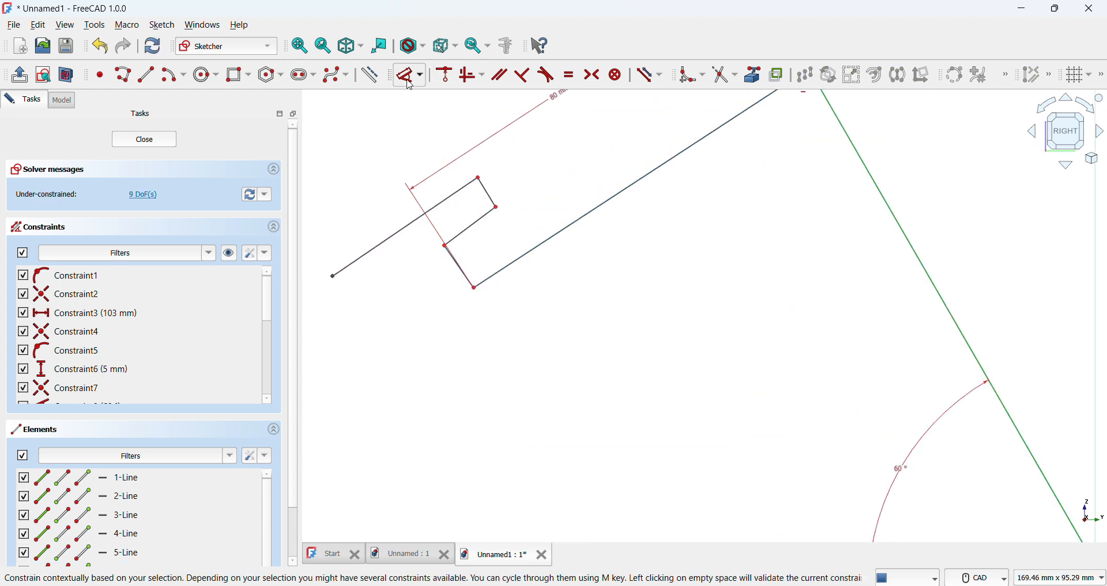
click(458, 266)
click(492, 281)
click(498, 254)
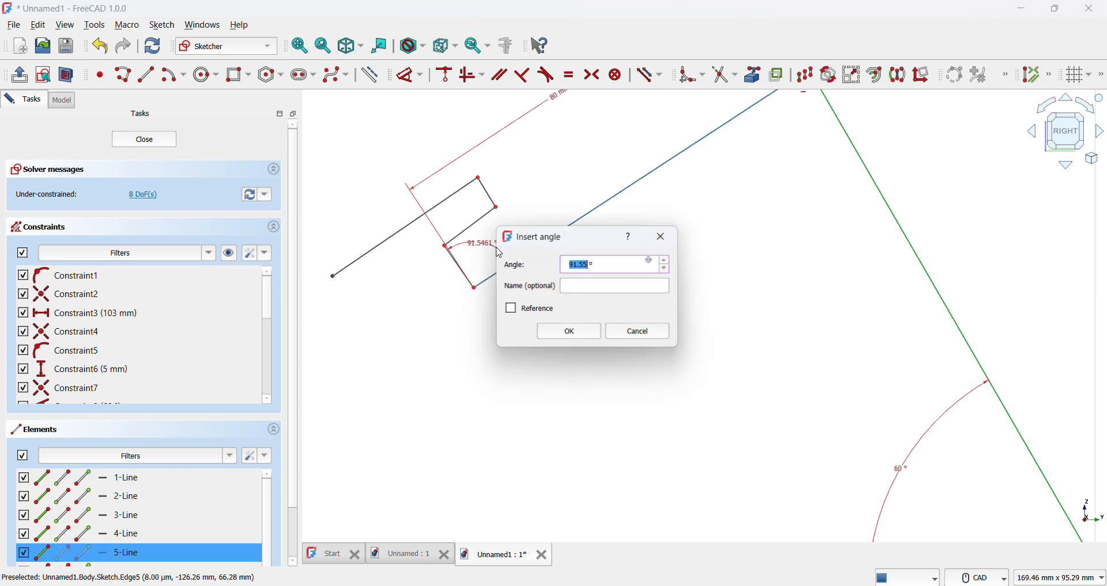
text(90)
key(Return)
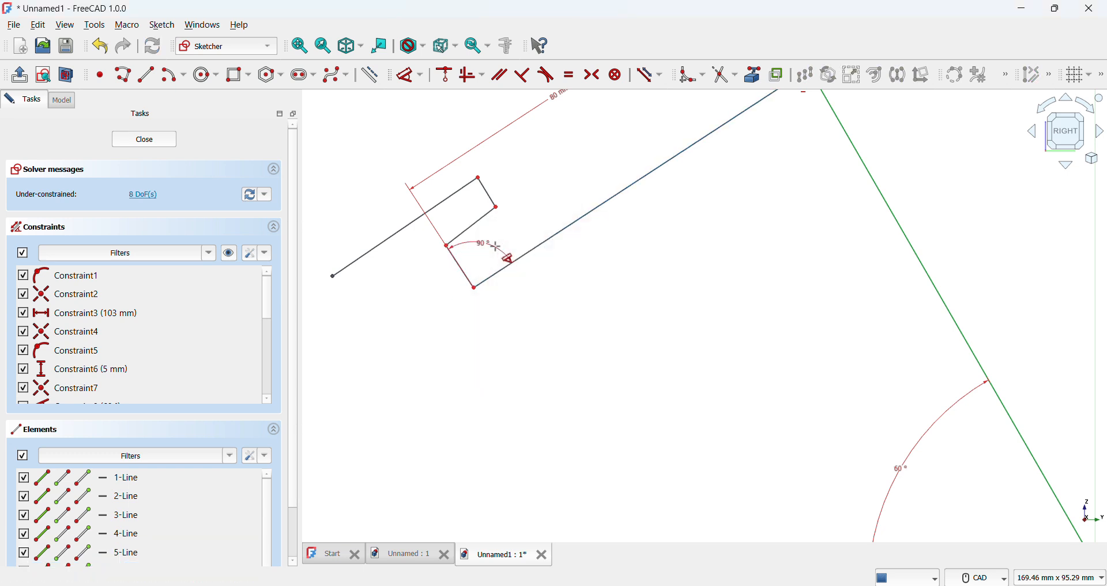
Constrain the angle between the hook's first and second segments to 90°.
click(475, 224)
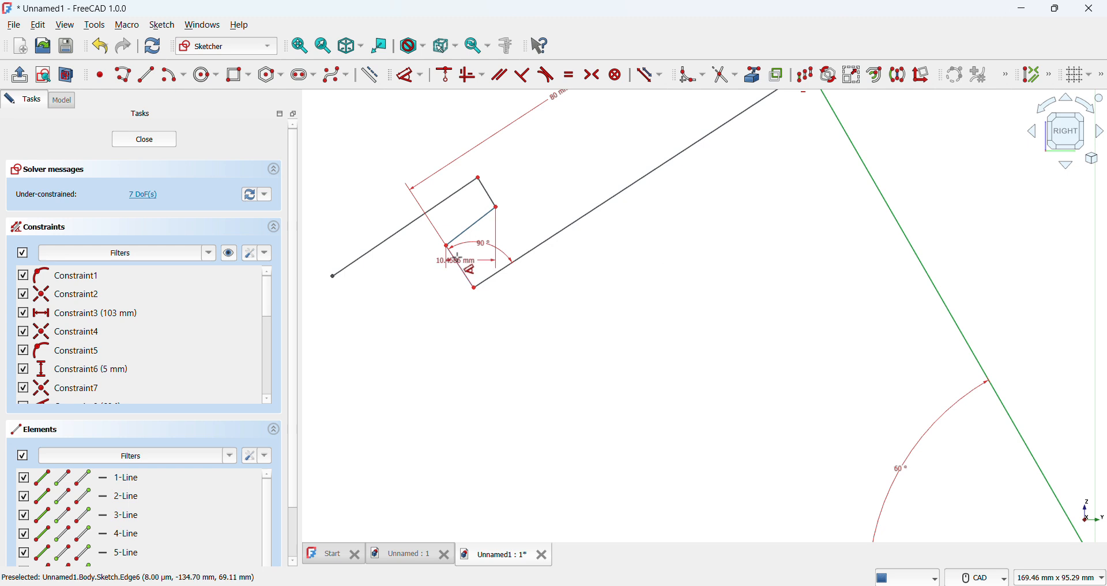
click(458, 263)
click(489, 253)
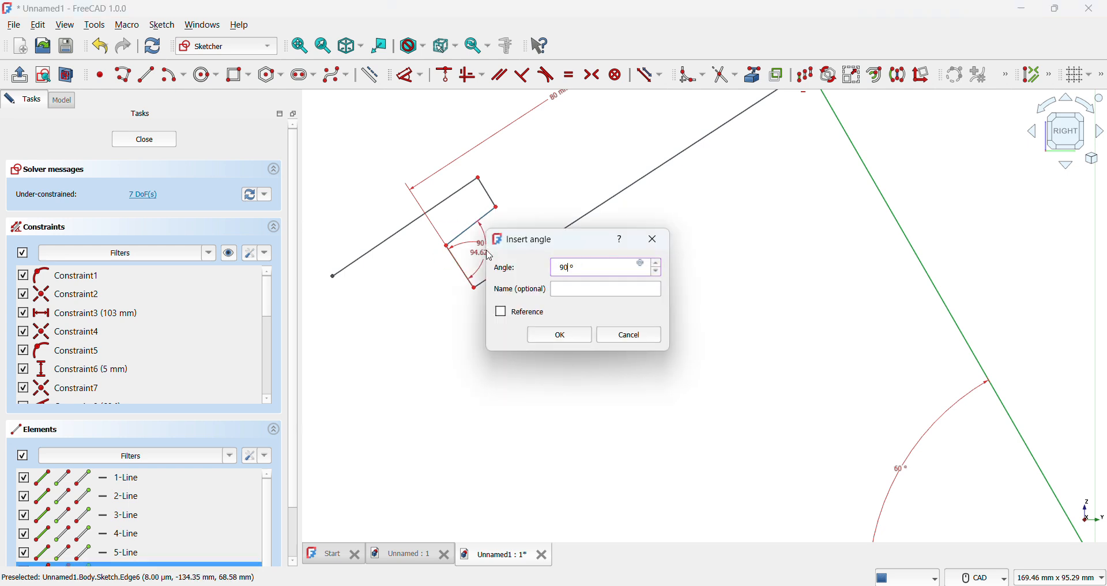
key(Return)
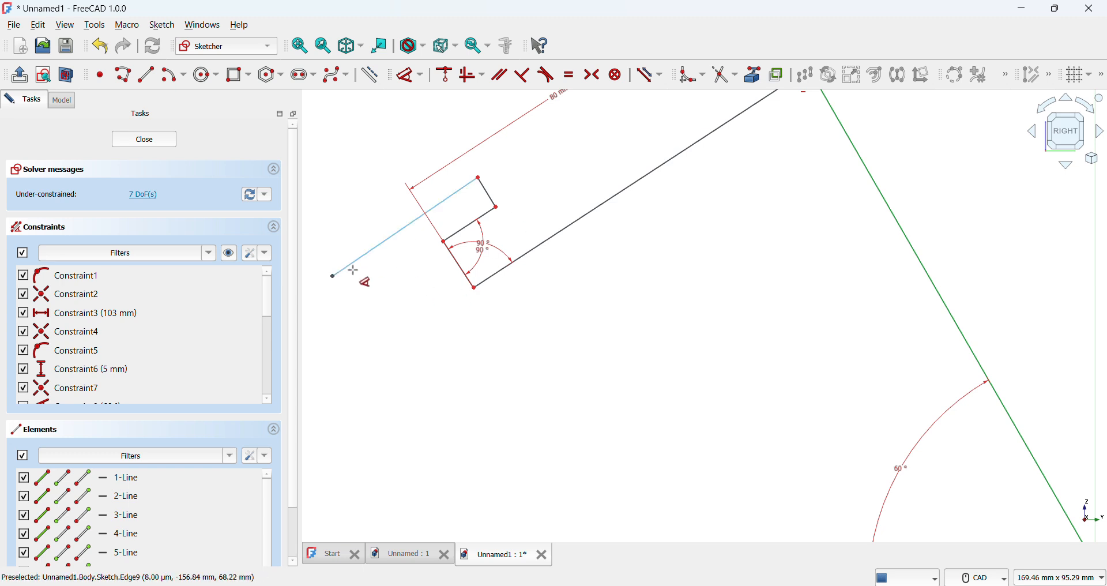
Try to set the length of the hook's last, open-ended segment to 11 mm, and undo it.
click(439, 206)
click(349, 200)
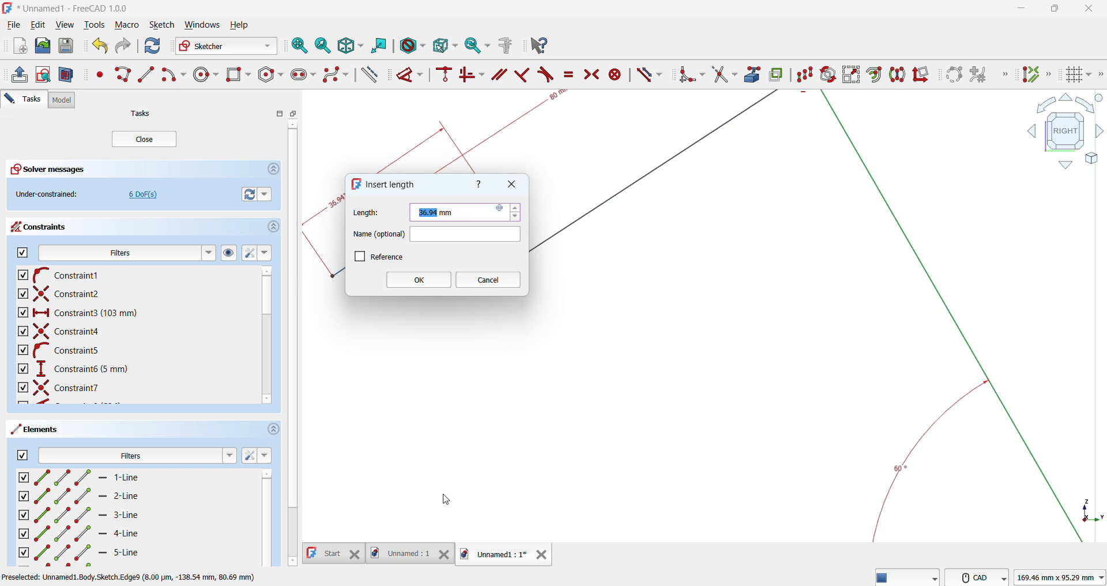
key(Return)
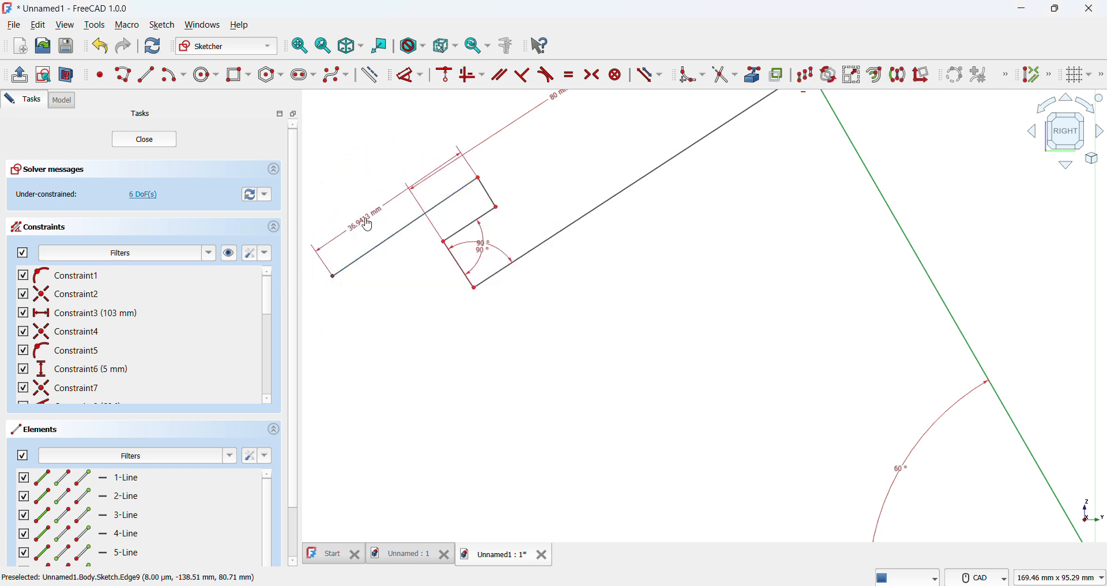
click(369, 224)
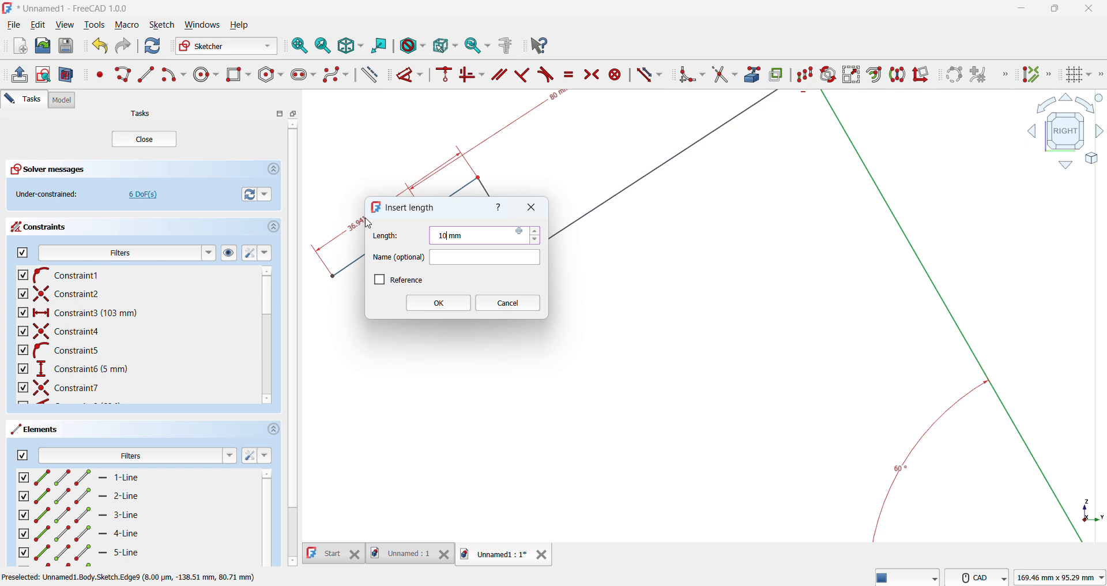
text(11)
key(Return)
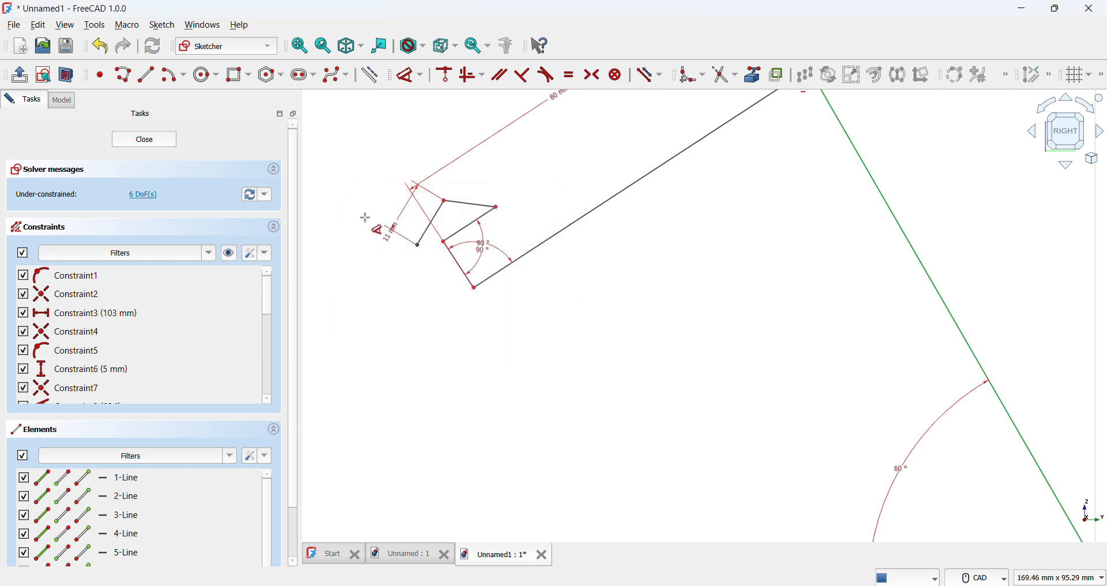
key(ctrl+z)
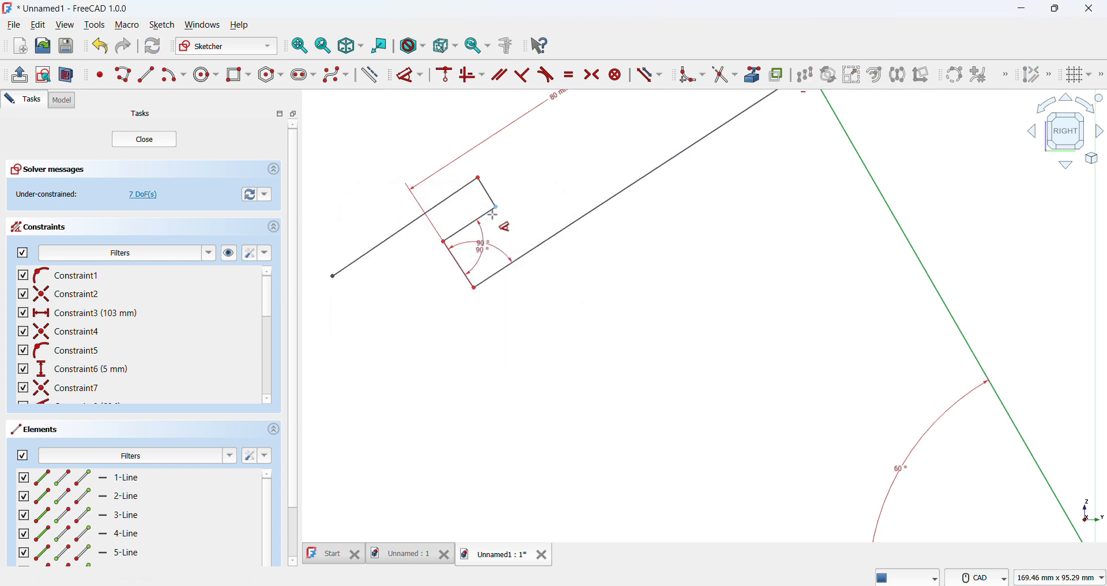
Delete the 80 mm length dimension from the long sloping line.
scroll(515, 134, down, 5)
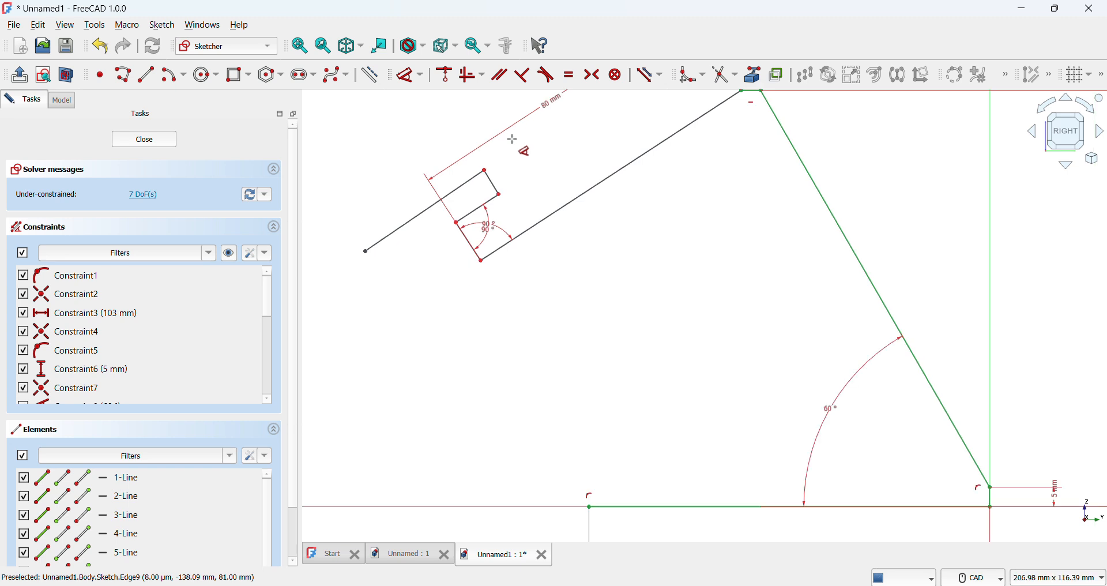
key(Escape)
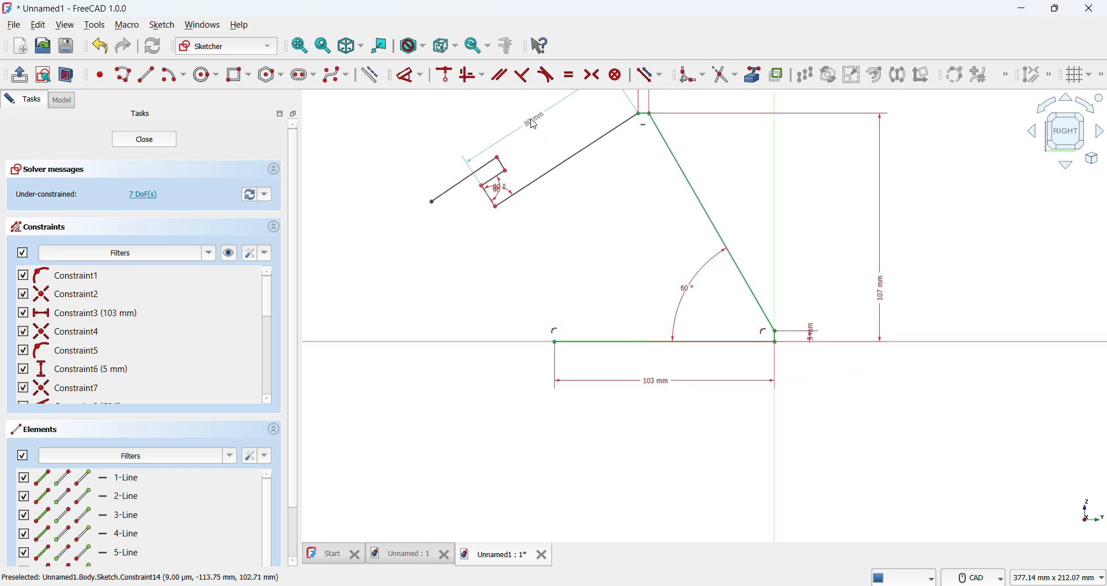
click(530, 118)
key(Delete)
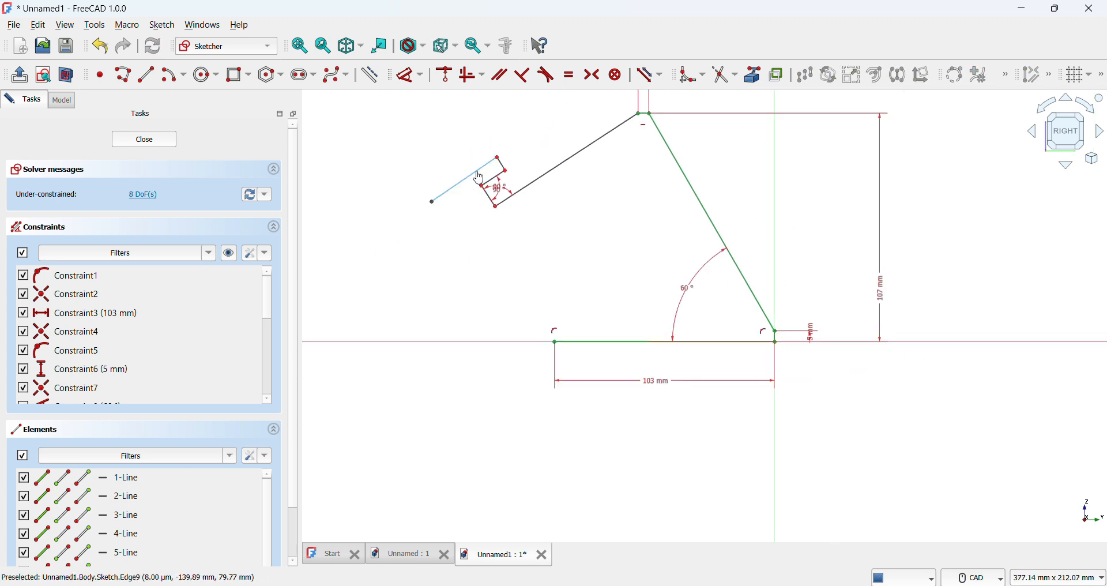
Try again to dimension the hook's last segment to 11 mm with the sloping line's length free, and undo it.
click(412, 83)
click(469, 176)
click(444, 170)
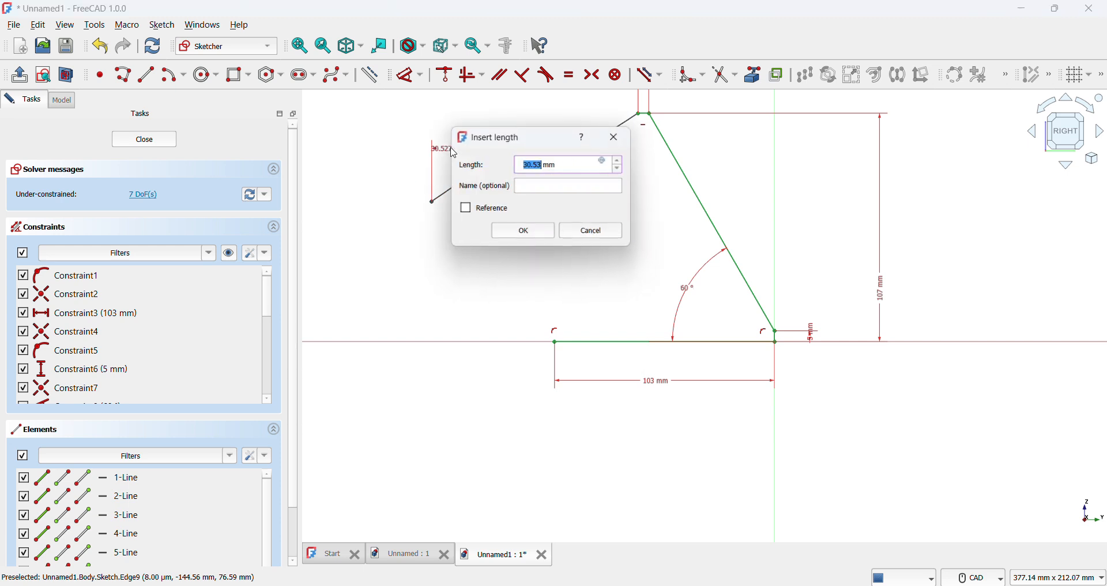
click(620, 138)
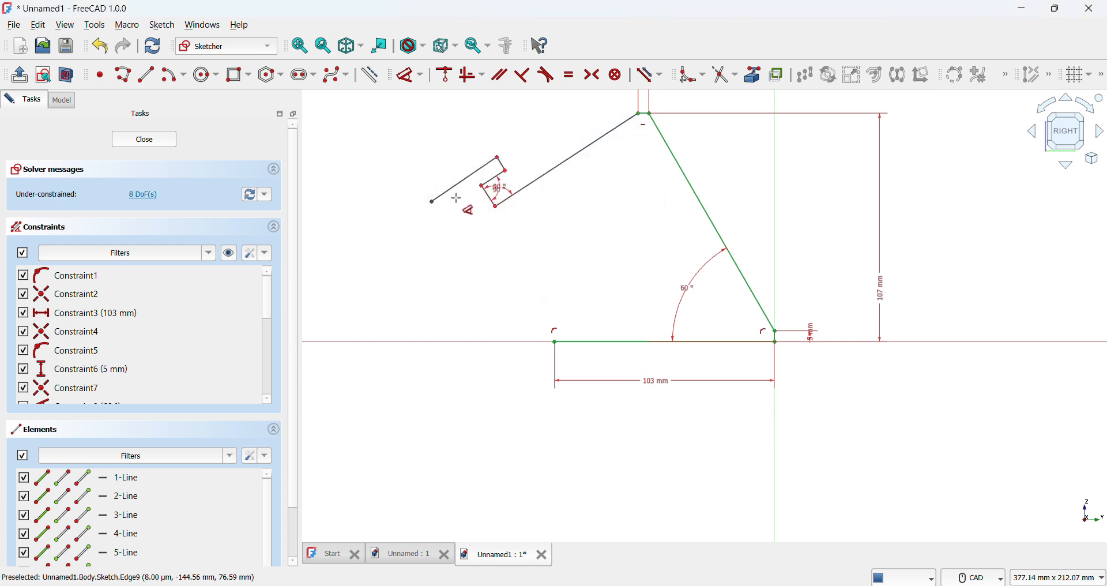
click(463, 169)
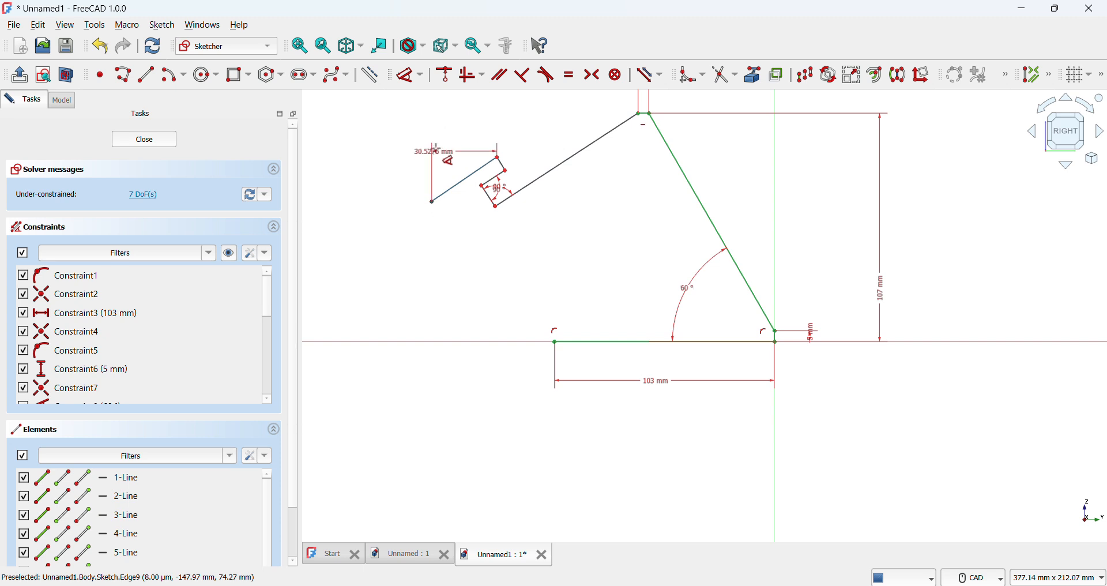
click(425, 157)
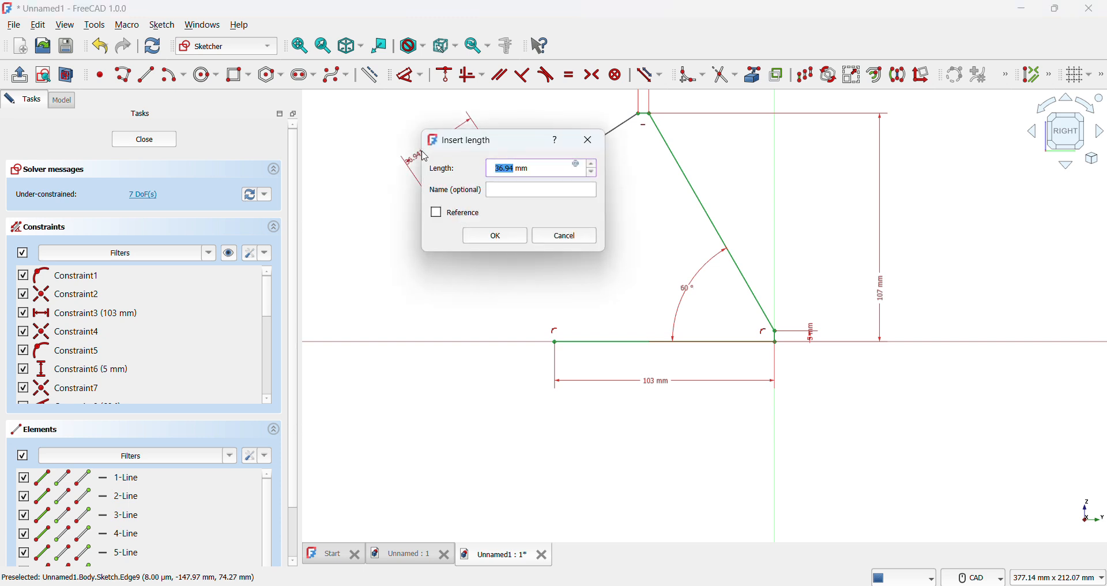
text(11)
key(Return)
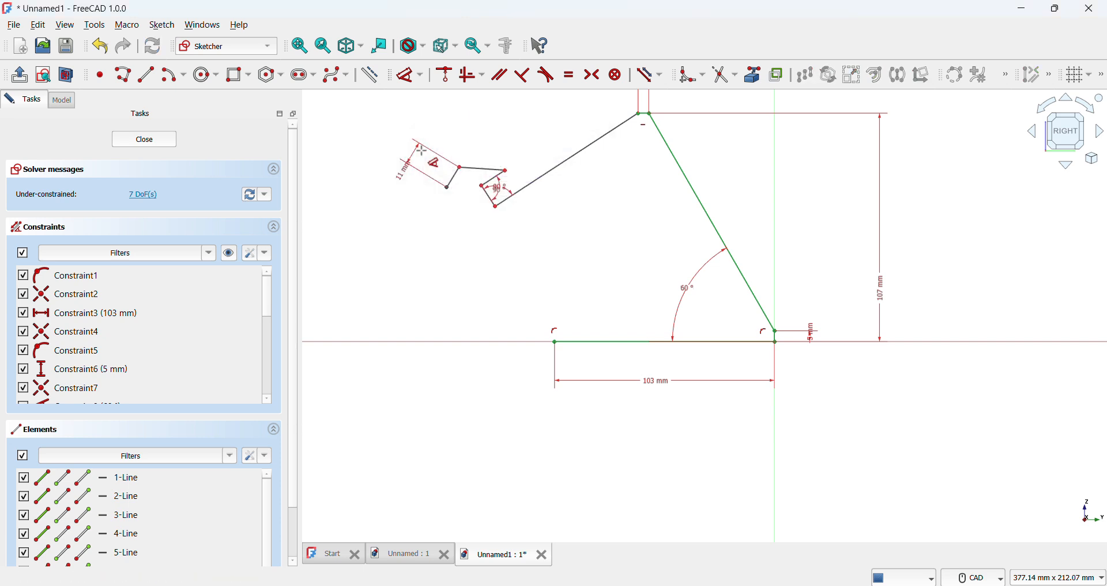
key(ctrl+z)
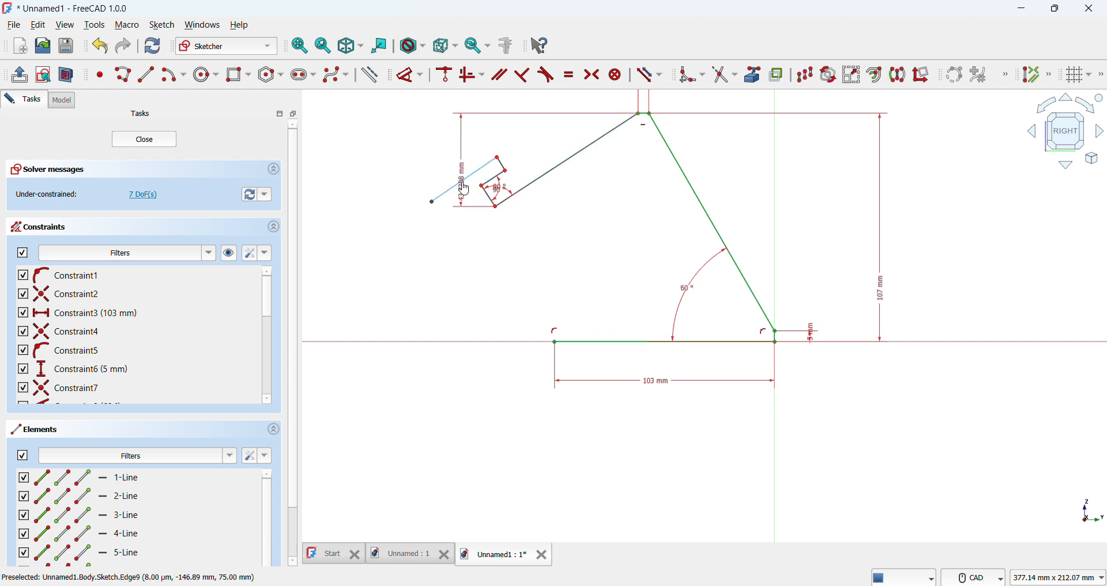
Try to set the angle between the hook's last segment and the long sloping line to 21°.
click(405, 240)
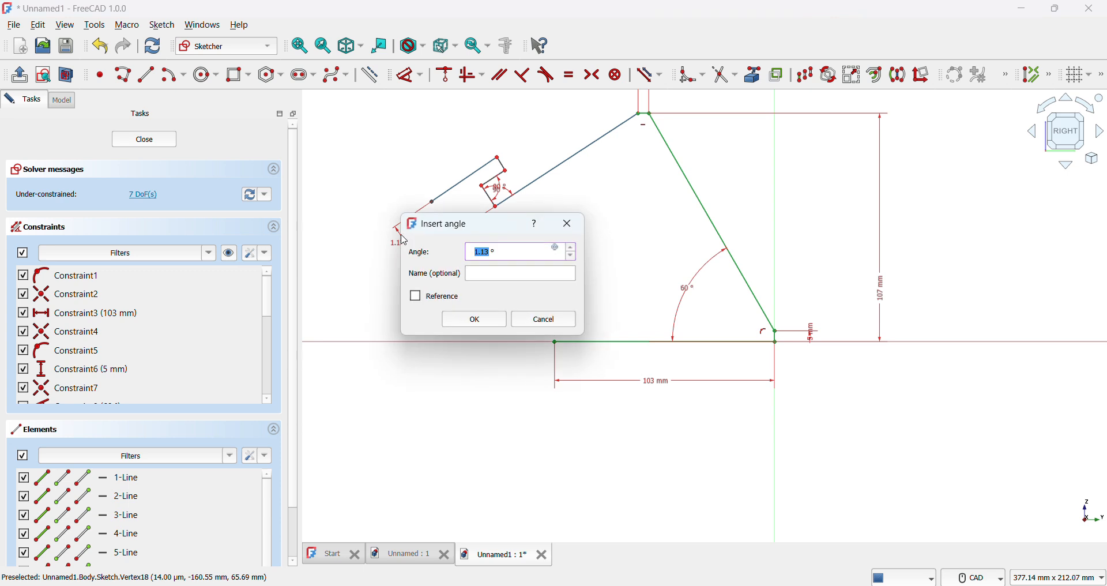
text(21)
key(Return)
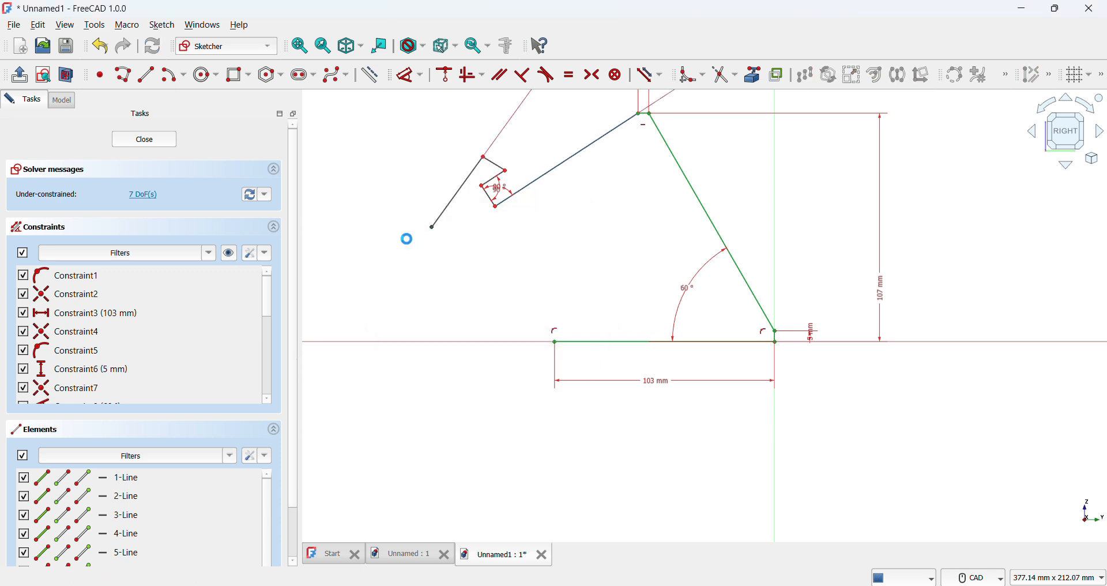
Constrain the angle between the hook's second and third segments to 90°.
scroll(512, 191, up, 5)
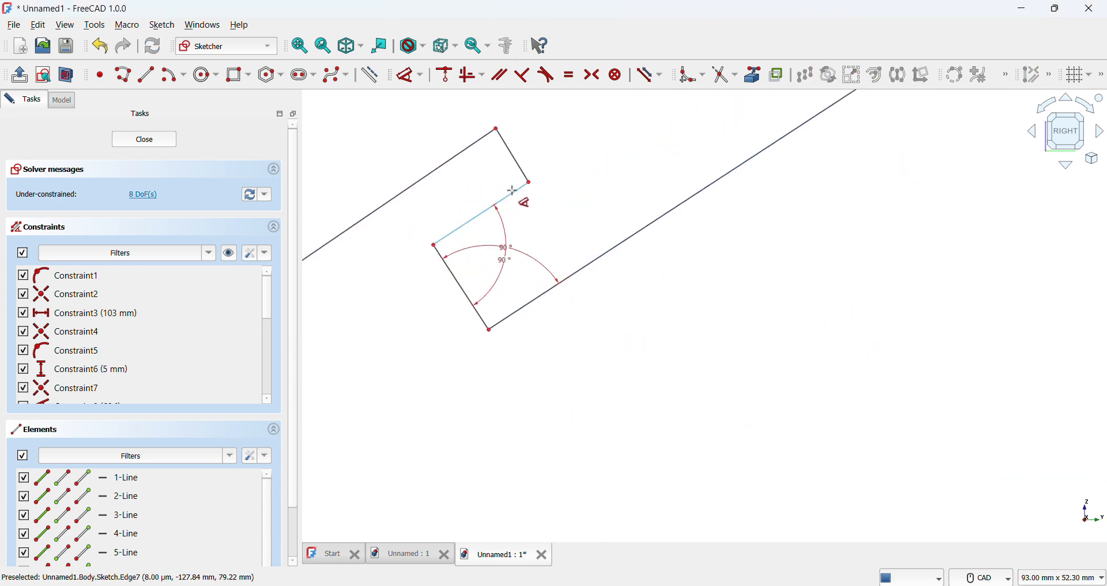
click(517, 200)
click(519, 166)
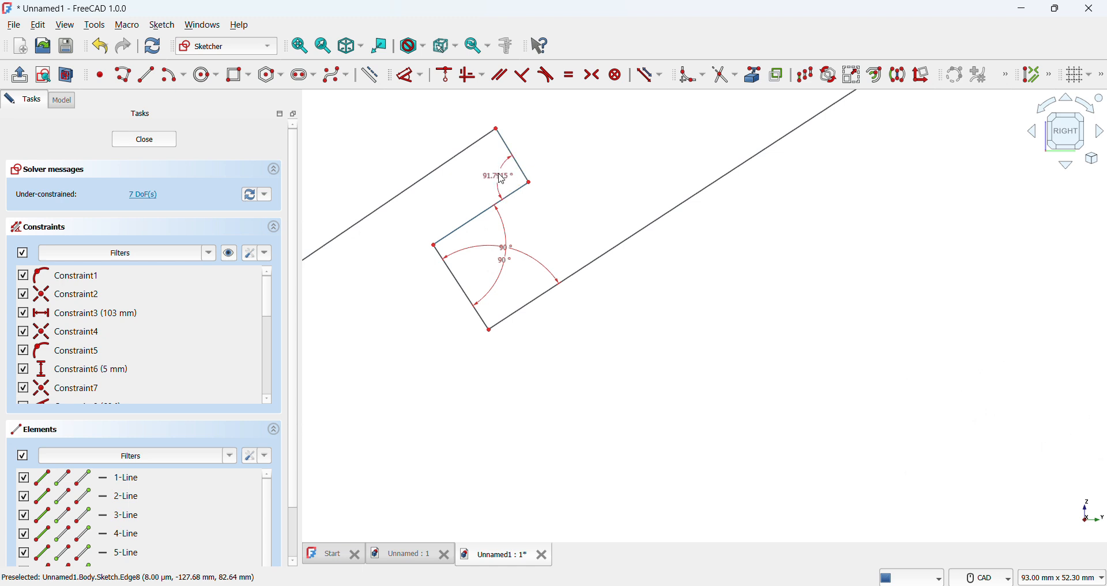
click(502, 179)
key(Return)
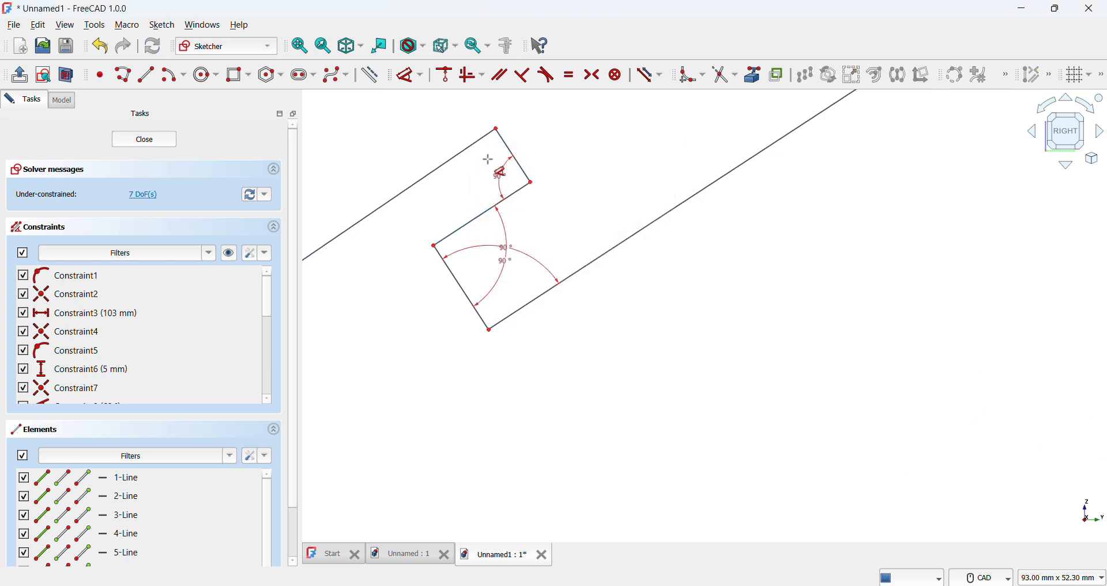
Constrain the angle between the hook's third and last segments to 90°.
click(479, 142)
click(504, 143)
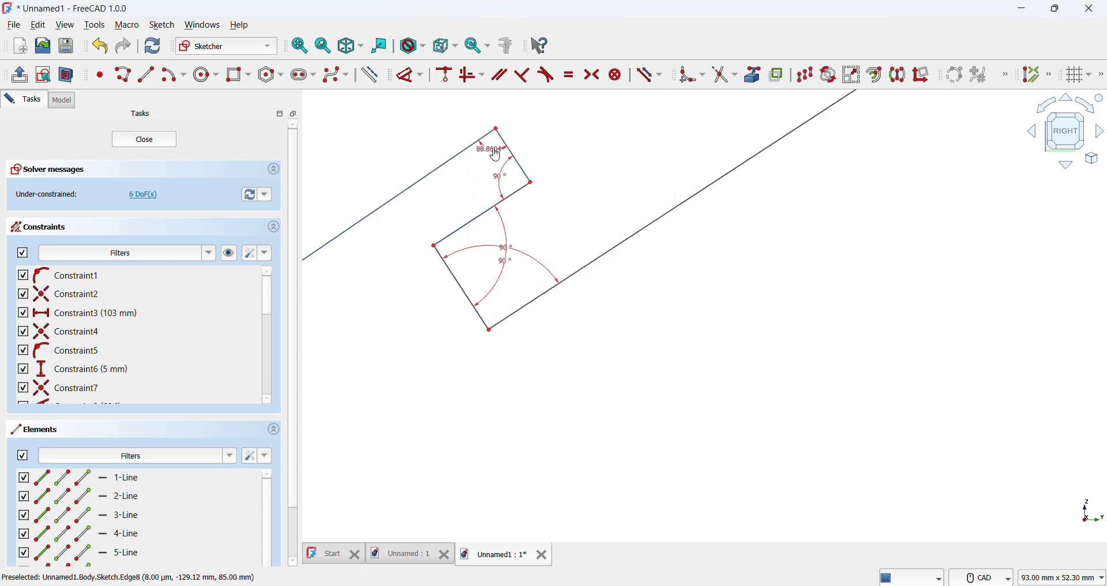
click(497, 154)
text(90)
key(Return)
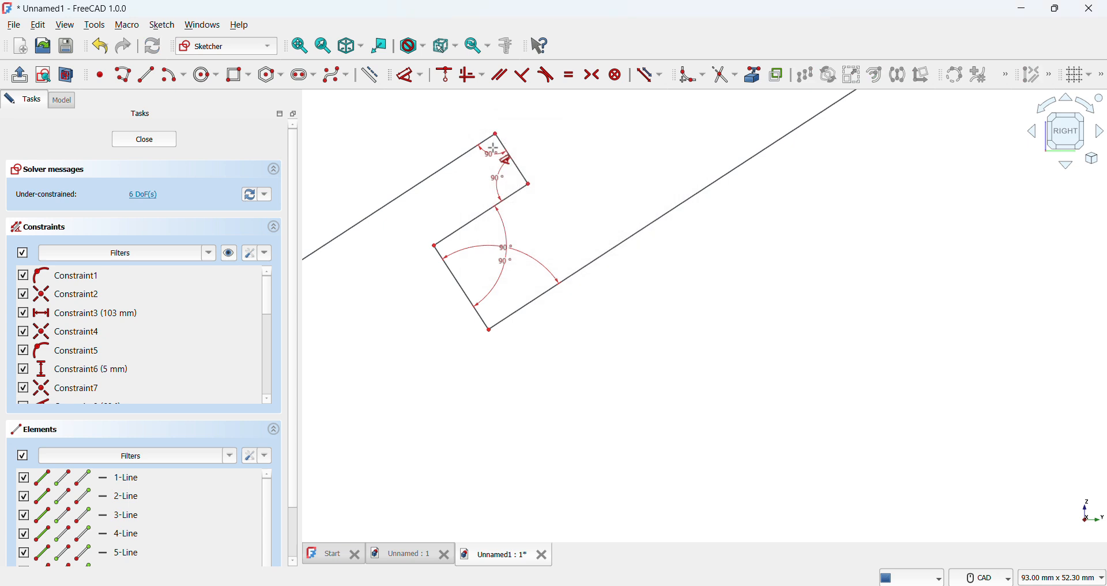
Try to set the squared-up hook's last segment to 11 mm long, and undo it.
scroll(478, 162, down, 4)
click(472, 166)
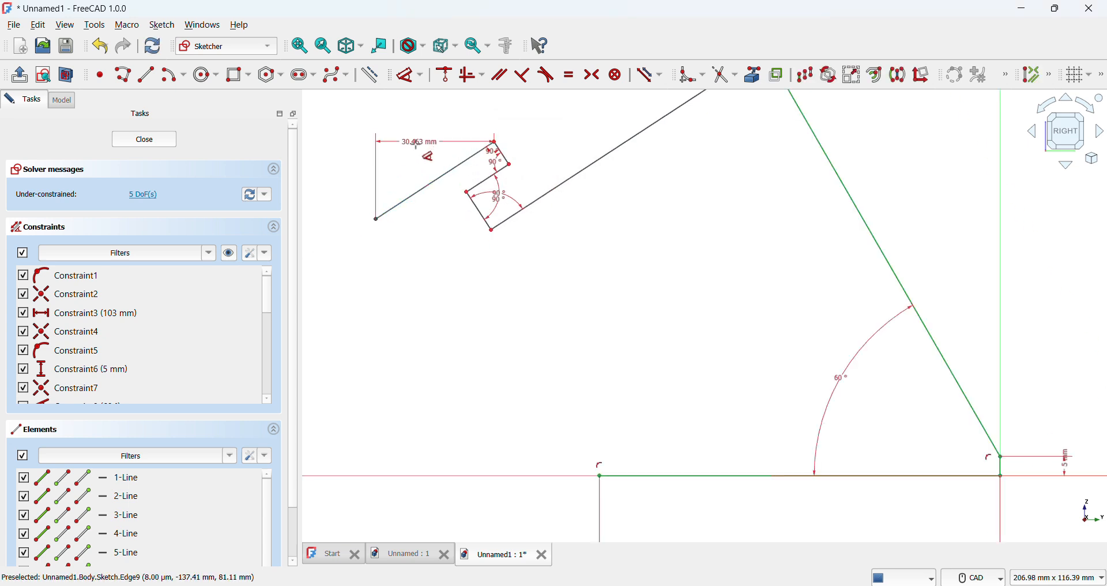
click(411, 150)
text(11)
key(Return)
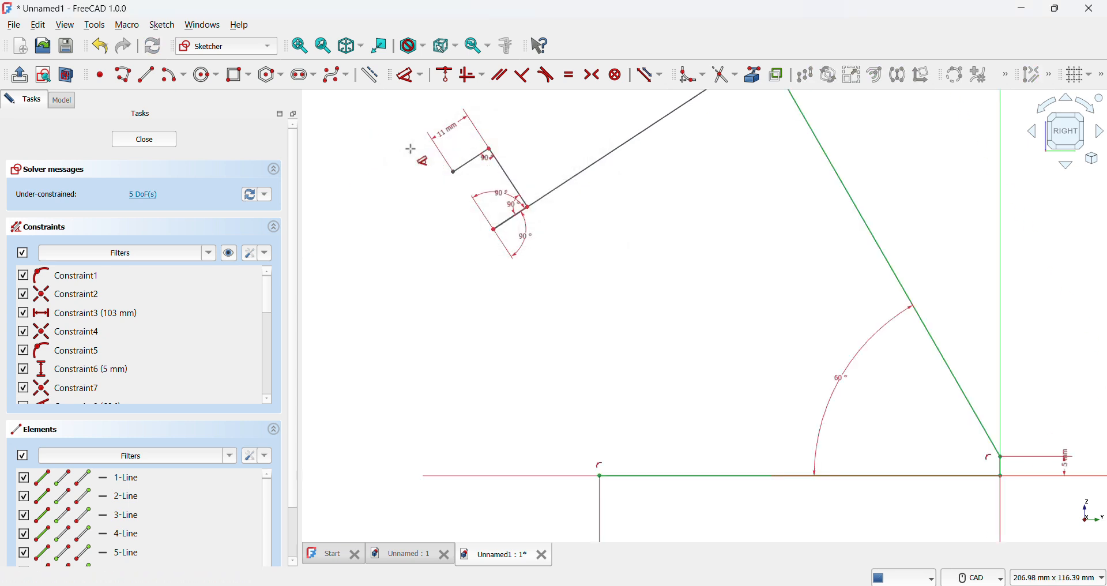
key(ctrl+z)
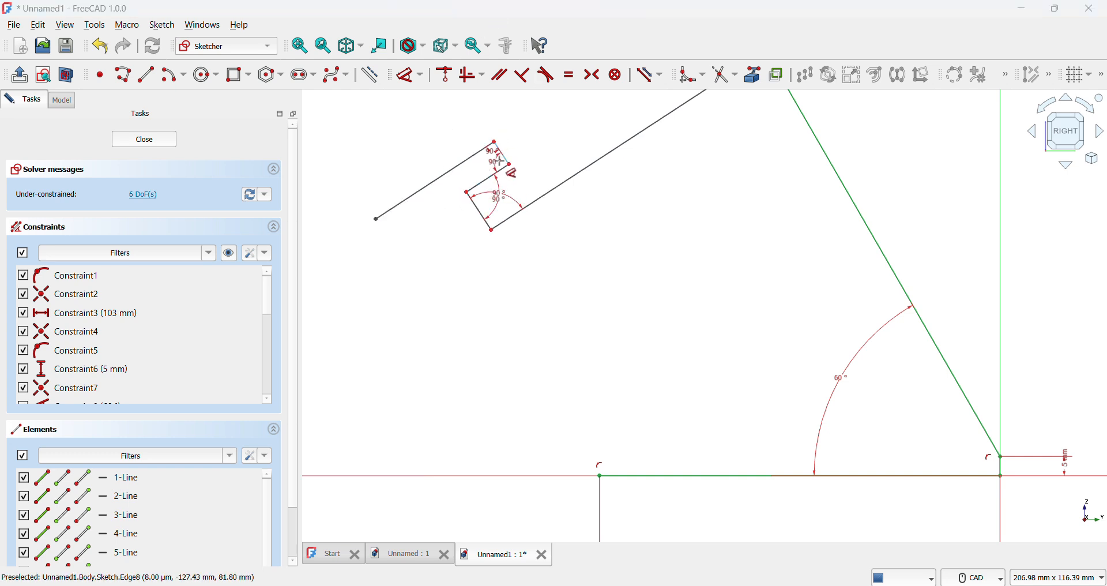
Set the length of the hook's second segment to 8 mm.
click(485, 179)
click(420, 116)
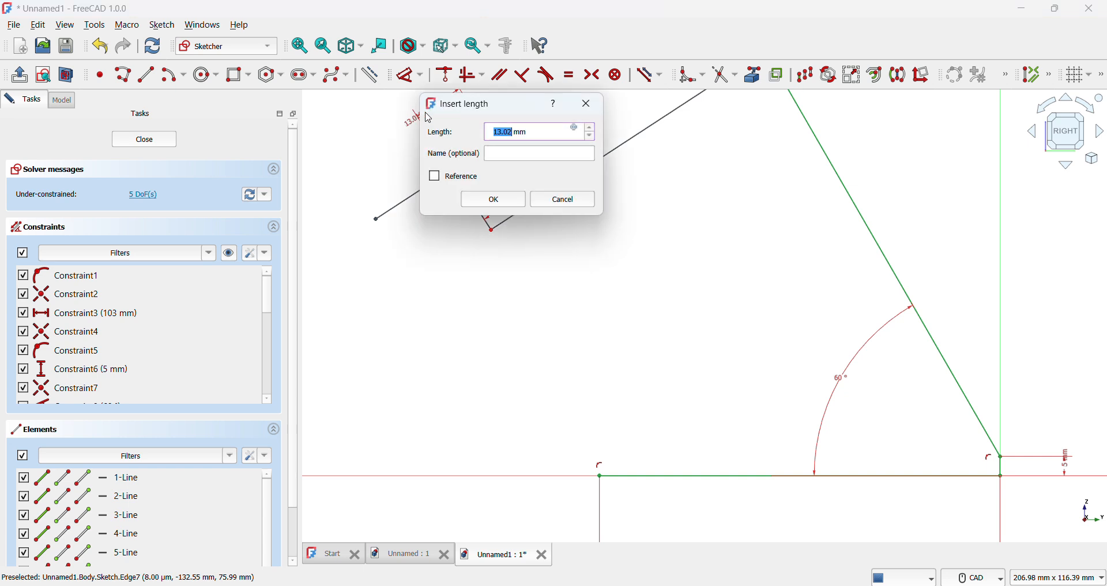
key(Return)
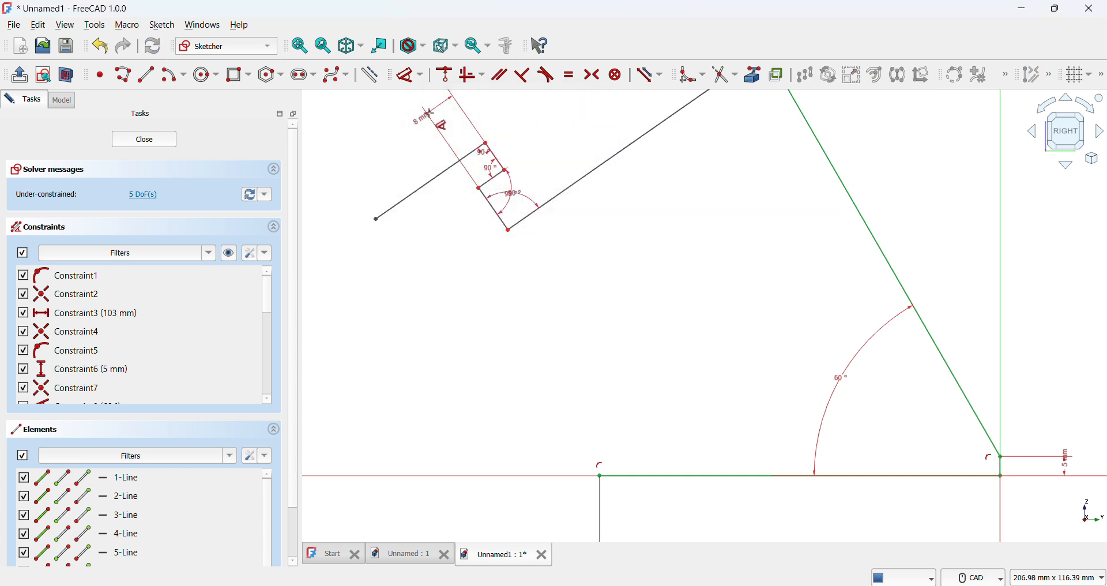
Try to set the hook's last segment to 11 mm after dimensioning the second segment, and undo it.
click(439, 176)
click(403, 159)
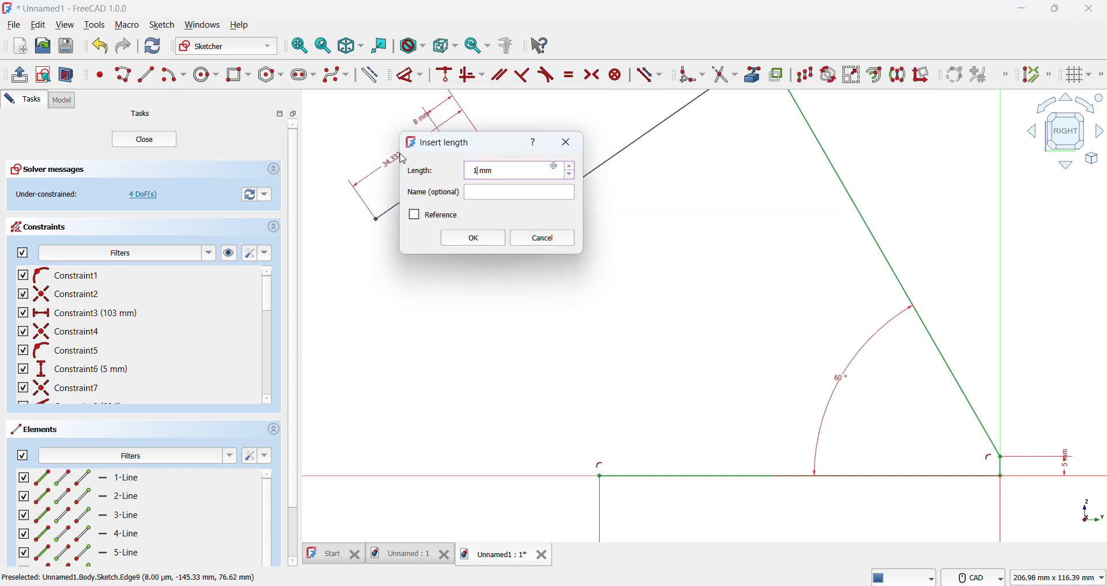
key(Return)
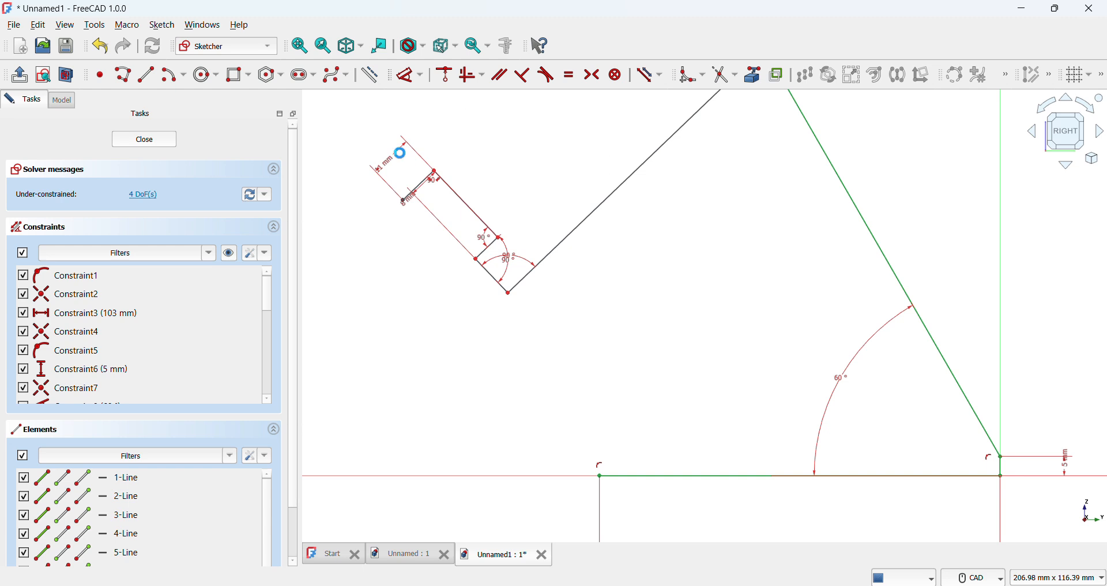
key(ctrl+z)
Set the length of the hook's short third segment to 3 mm.
click(494, 154)
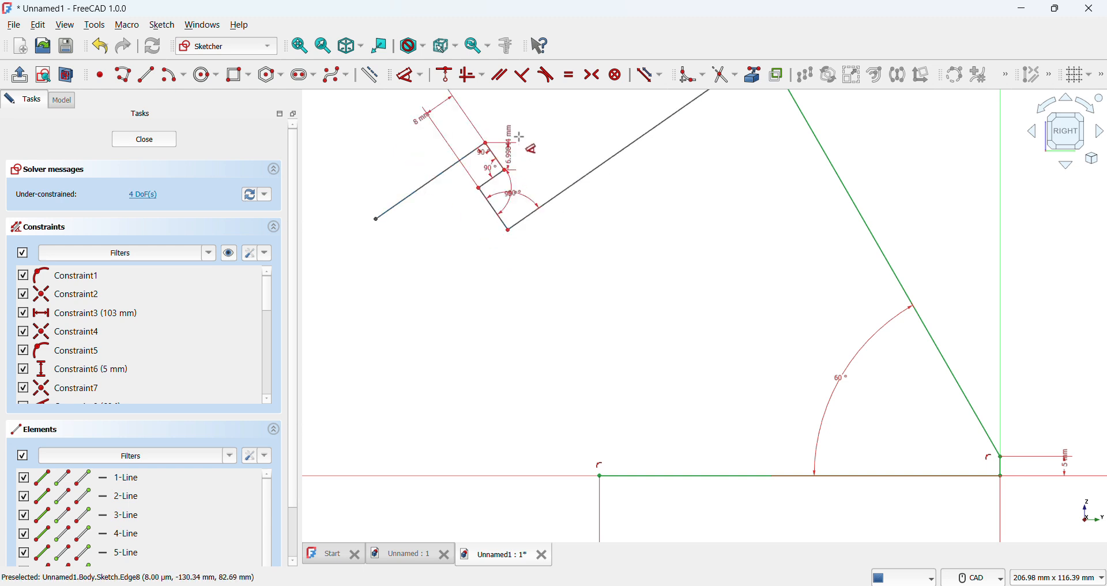
click(546, 140)
text(3)
key(Return)
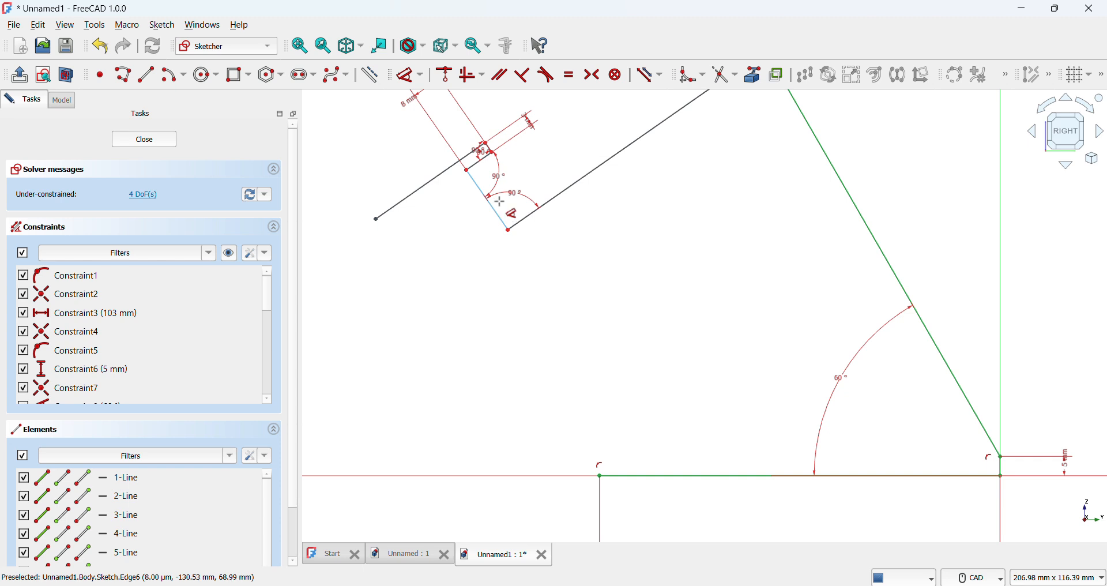
Set the length of the hook's first segment, between the arm's corner and the second segment, to 18 mm.
click(533, 218)
click(466, 169)
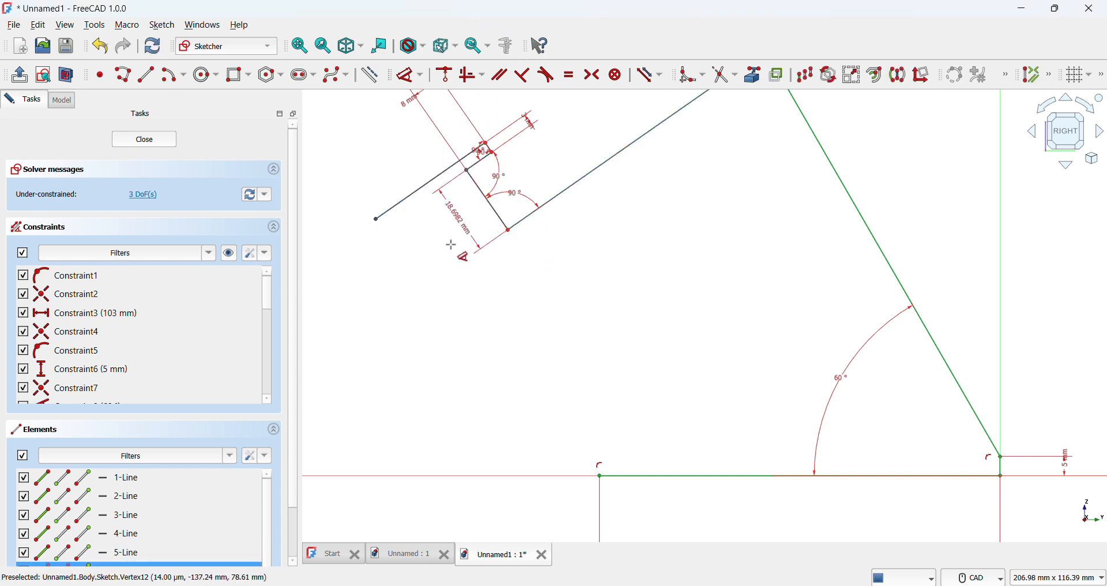
click(405, 304)
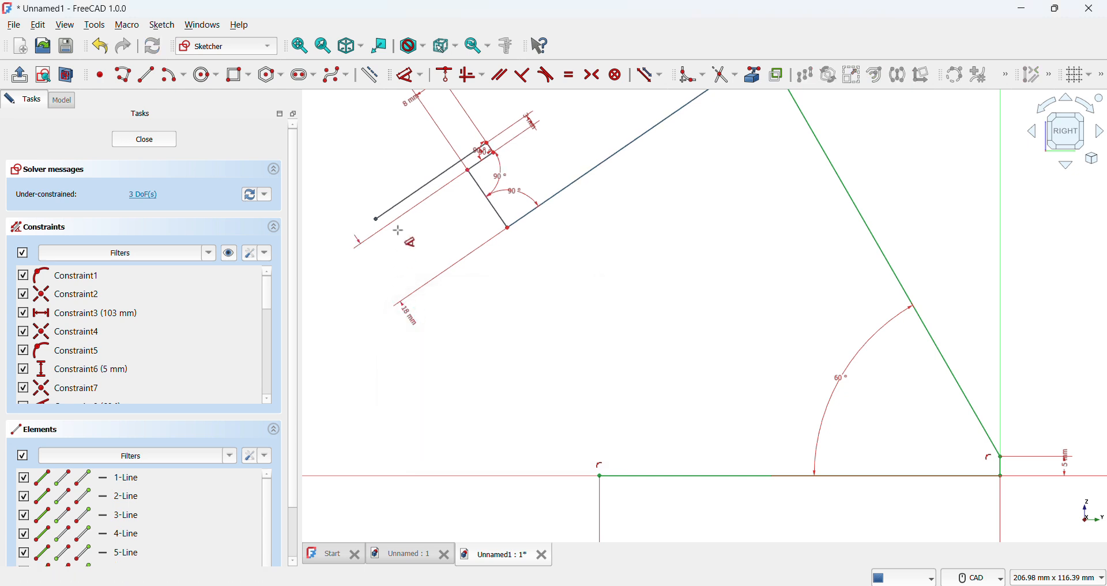
click(404, 200)
click(511, 229)
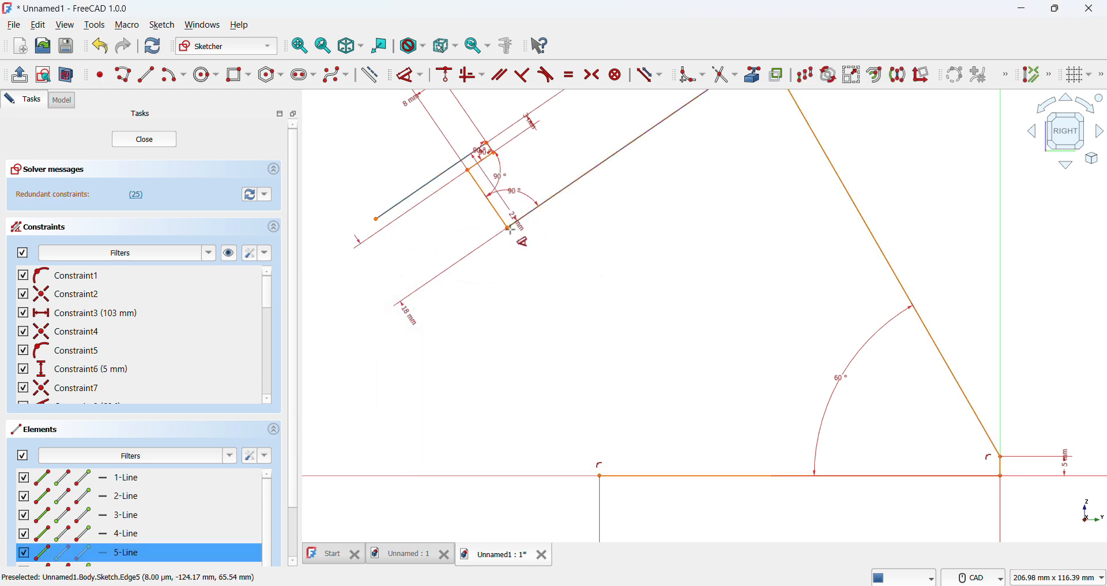
click(338, 344)
click(515, 340)
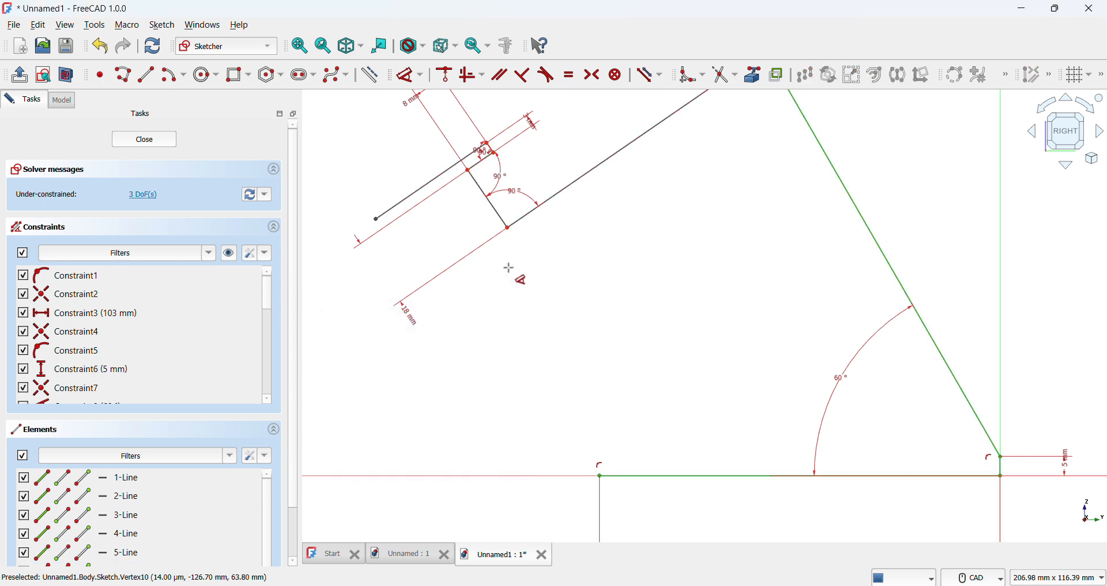
Set the length of the hook's last segment to 11 mm.
click(437, 185)
click(417, 174)
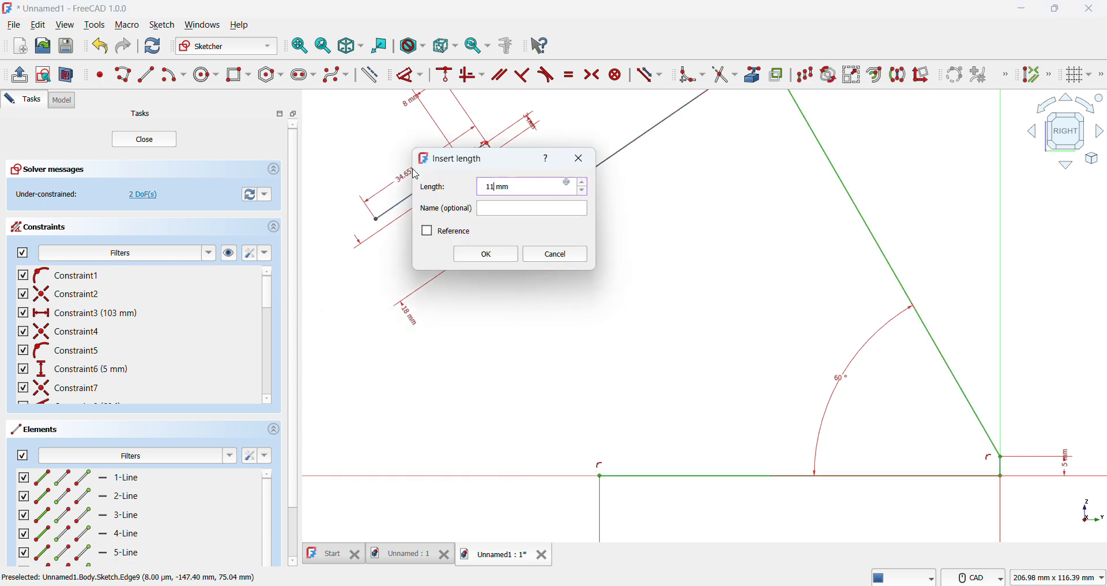
key(Return)
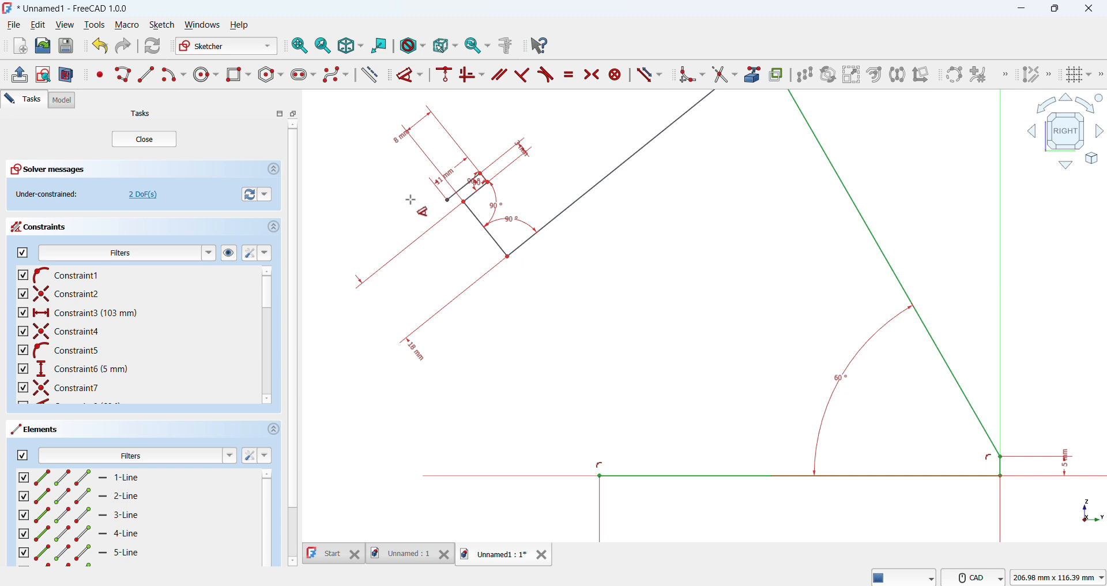
scroll(411, 200, down, 1)
scroll(411, 203, down, 1)
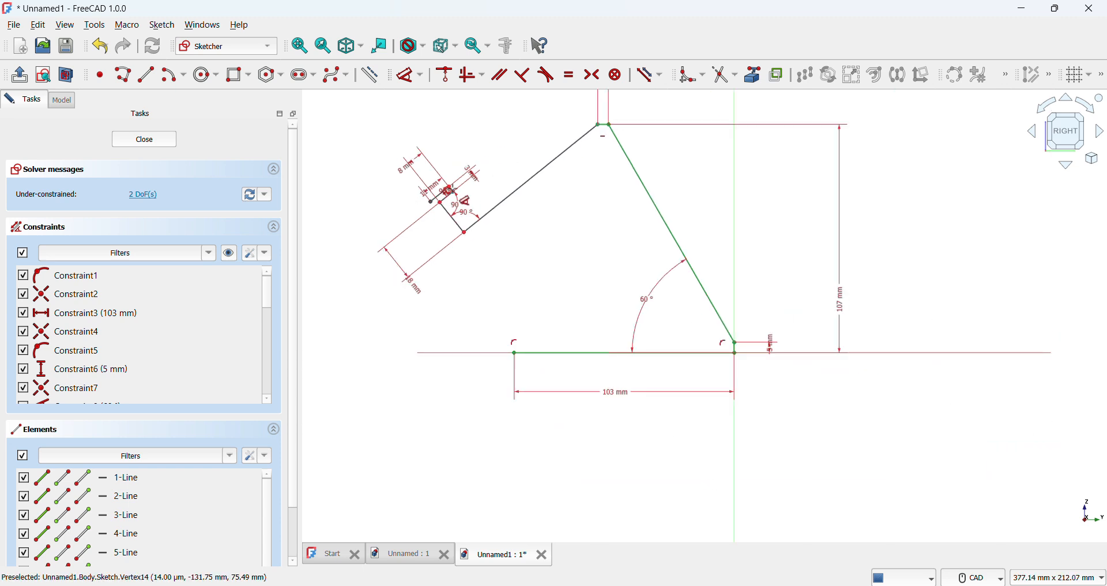
click(430, 203)
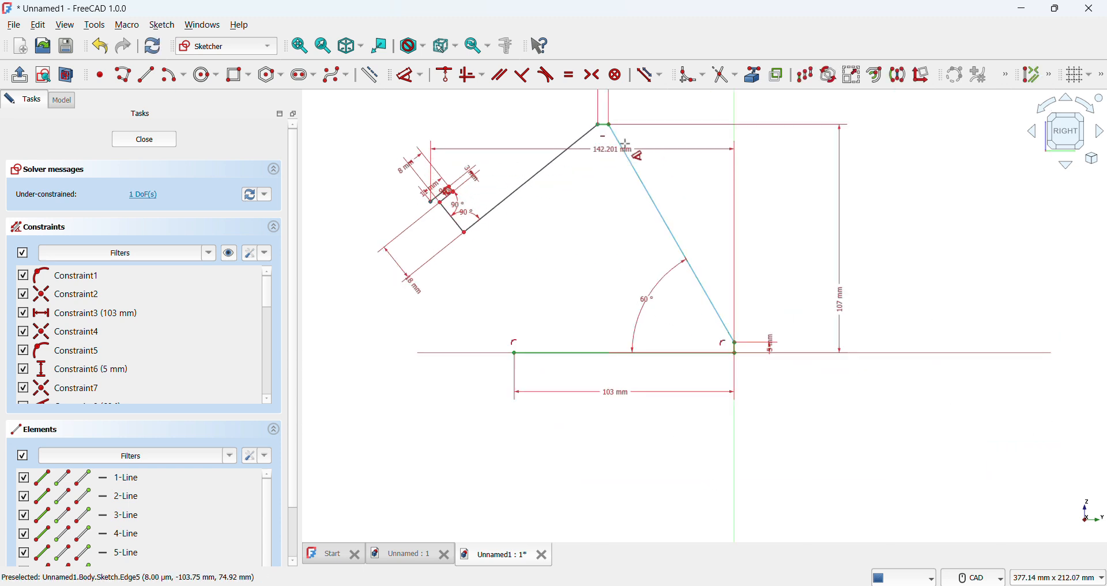
click(621, 146)
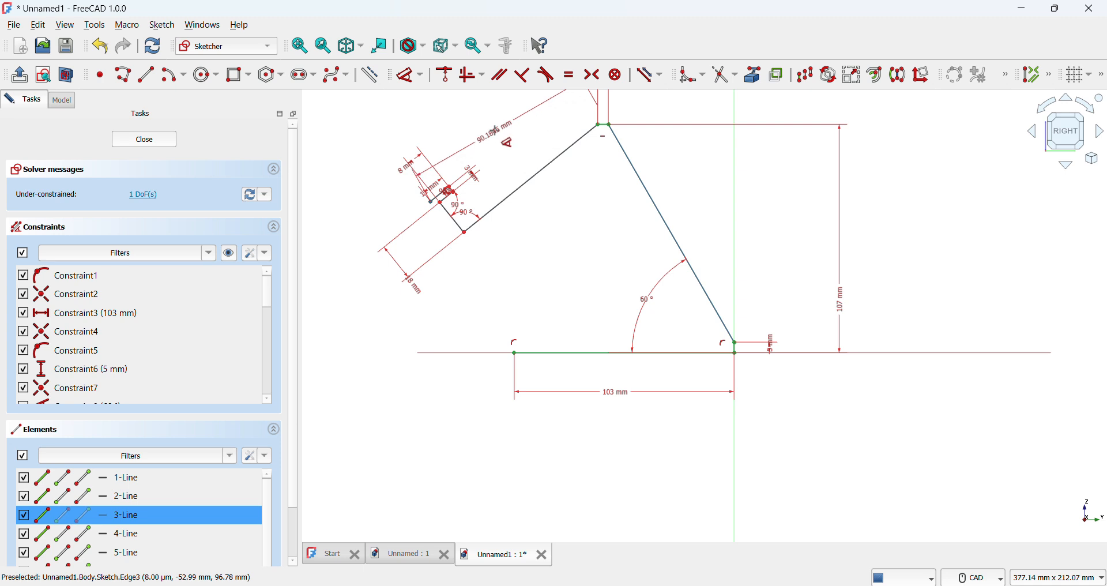
key(Escape)
Draw a line from the hook's free end, running outside the first segment to a point beyond the arm's corner.
scroll(450, 191, up, 7)
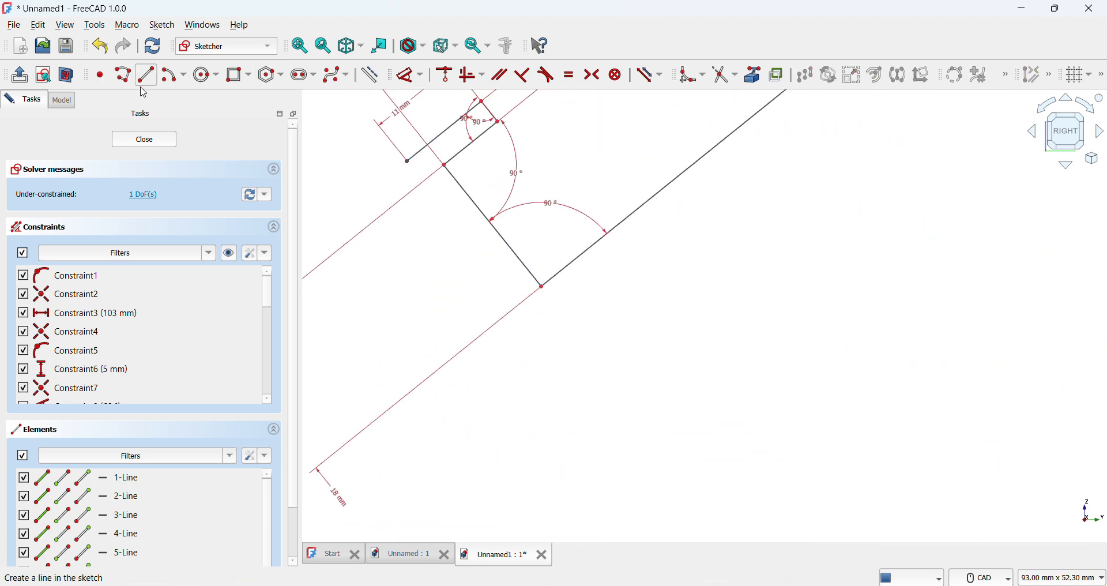
click(123, 74)
click(408, 162)
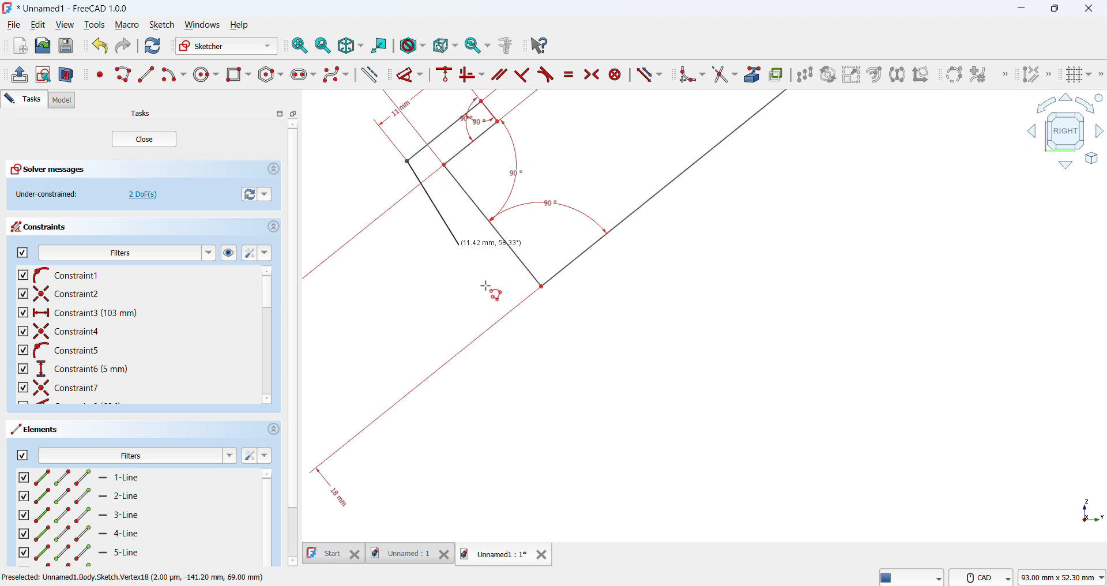
click(557, 336)
Constrain the angle between the hook's last segment and the new outer line to 90°.
click(410, 81)
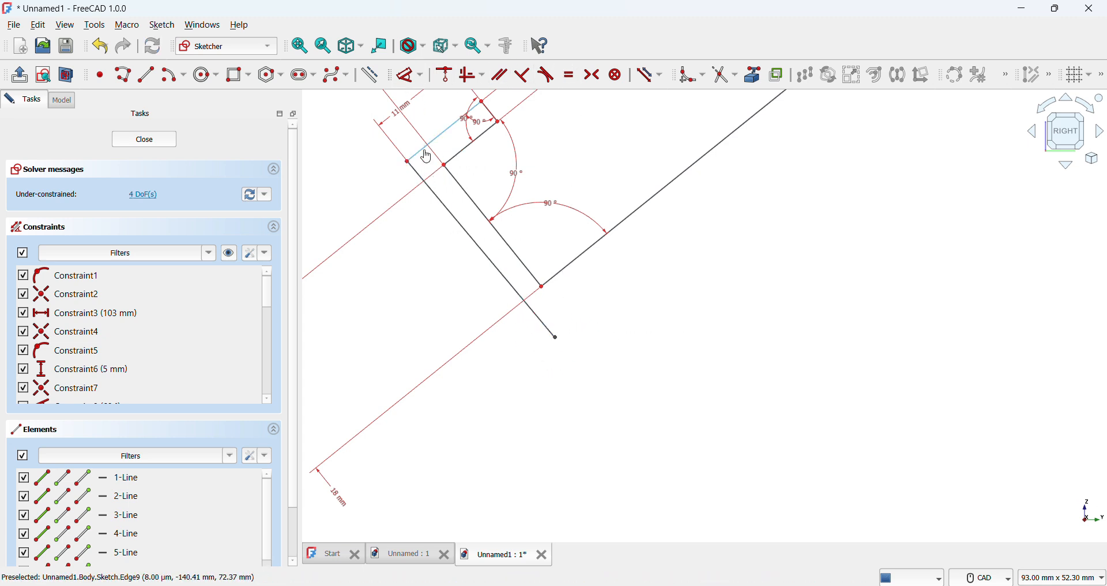
click(422, 178)
click(431, 169)
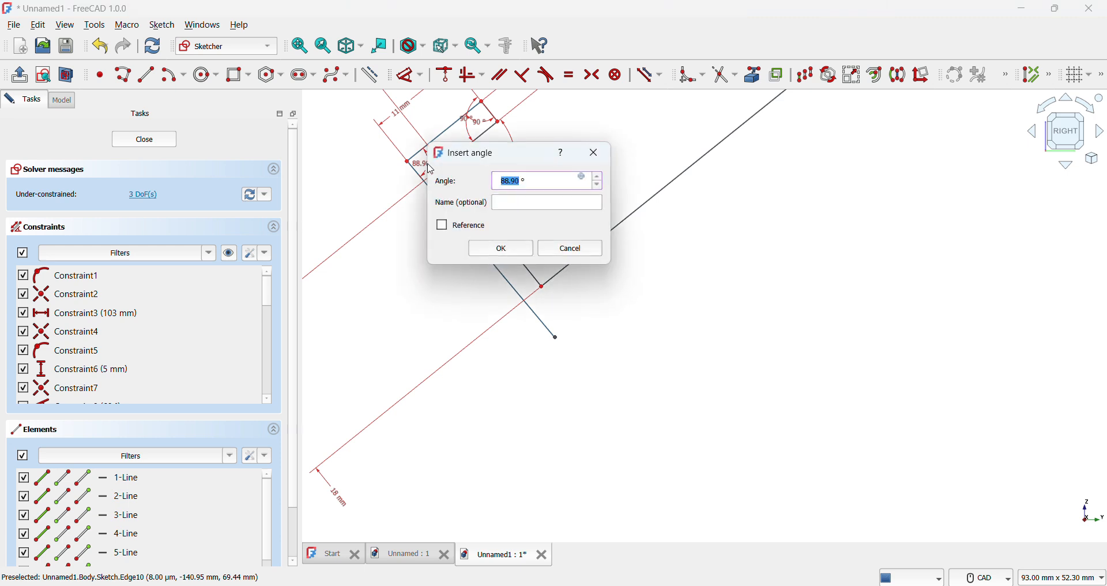
text(90)
key(Return)
scroll(481, 225, down, 4)
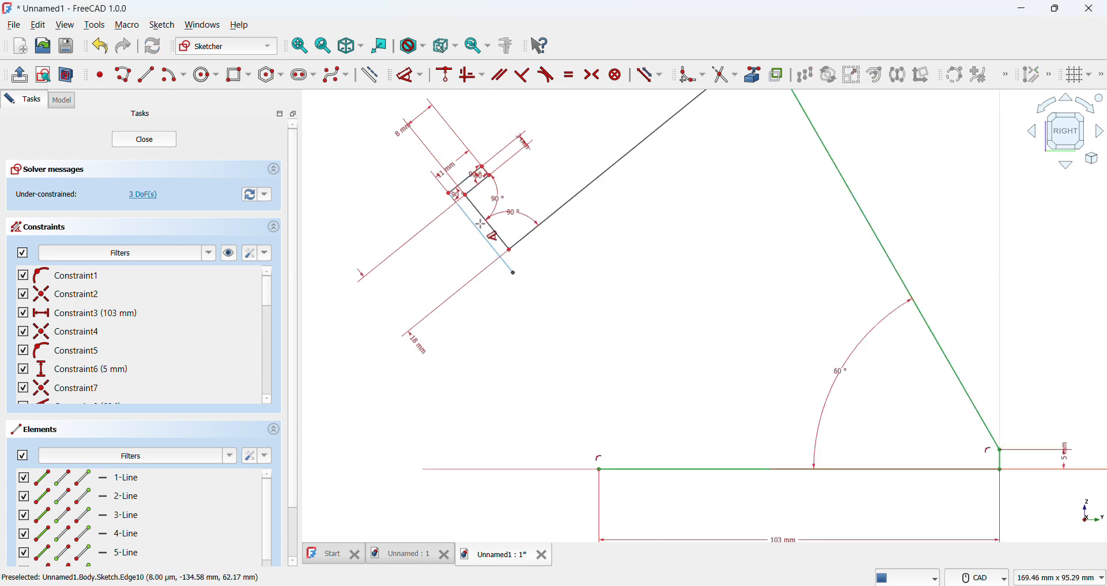
scroll(472, 237, down, 2)
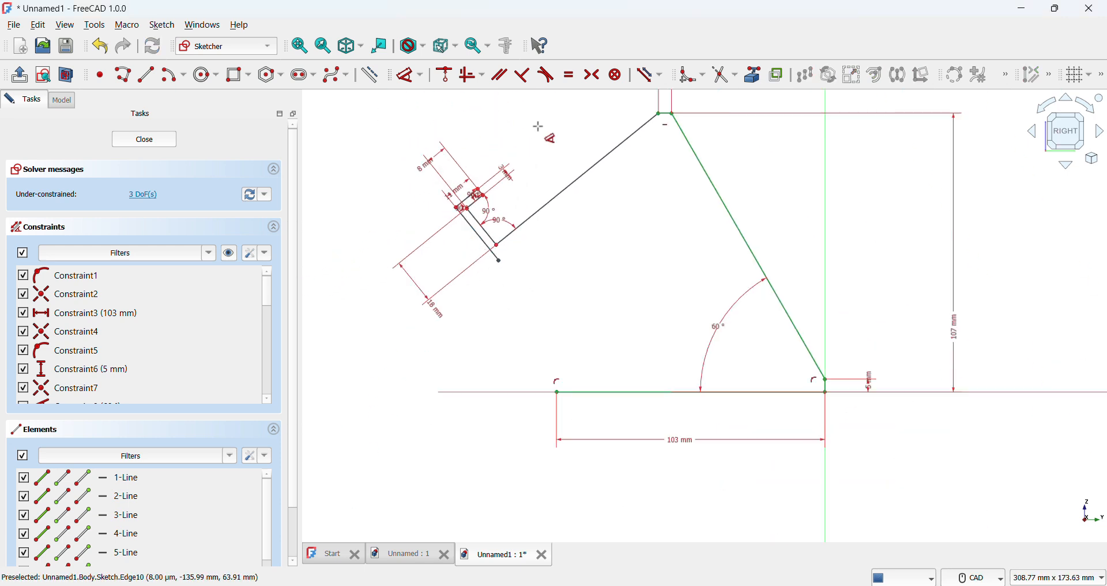
click(683, 132)
key(d)
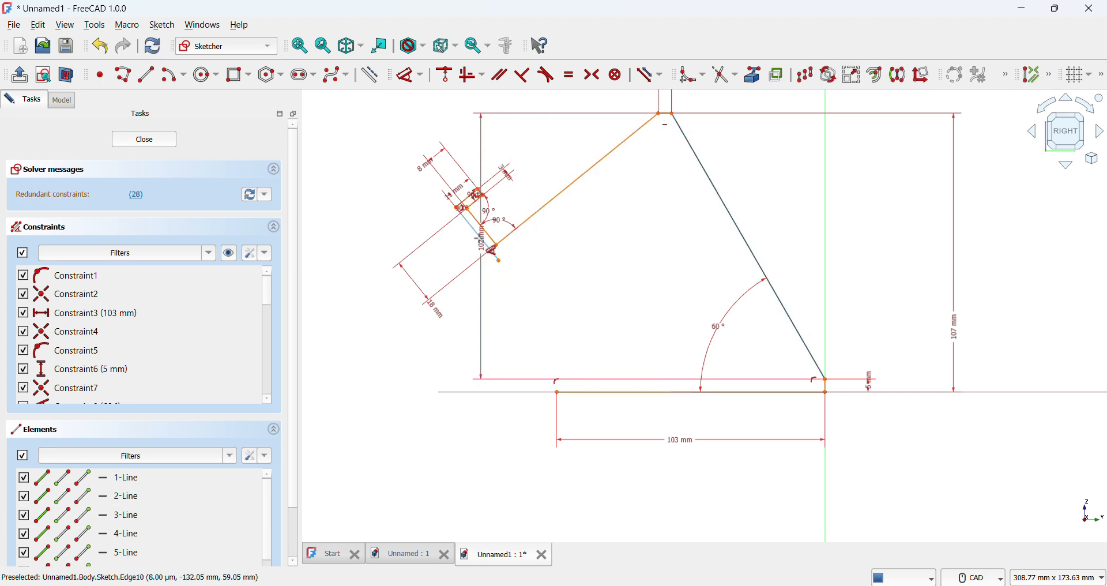
click(478, 234)
click(525, 153)
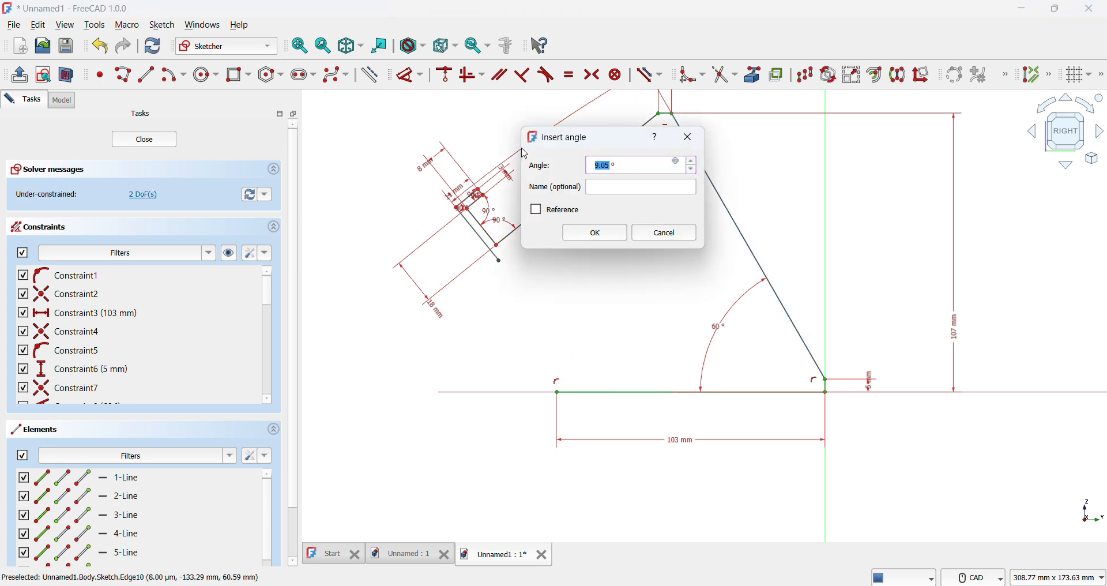
click(687, 143)
Set the distance between the hook's first segment and the point where the leg meets the short top edge to 80 mm.
scroll(609, 229, down, 2)
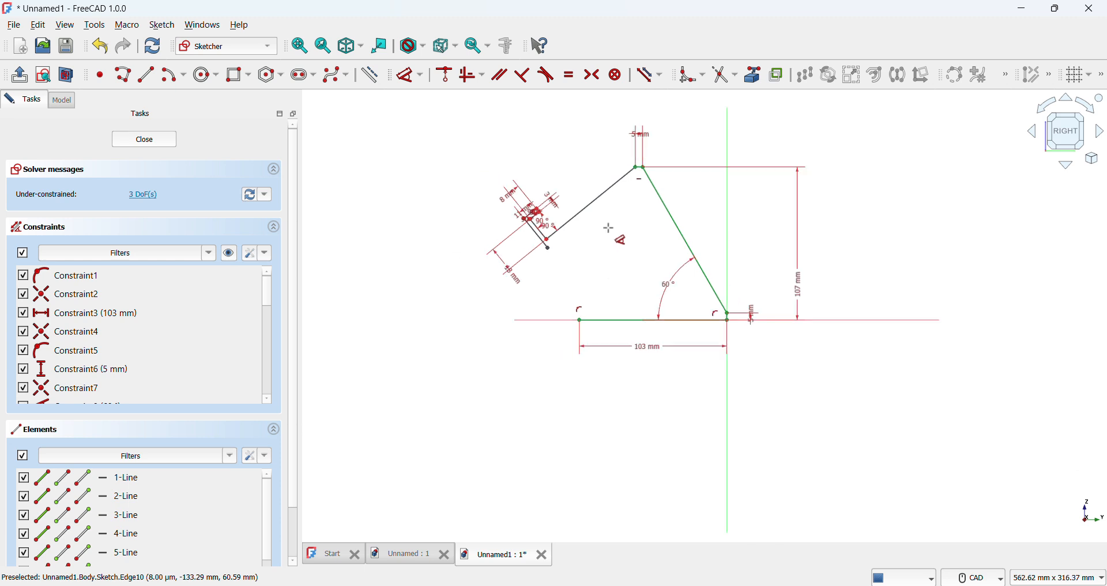
scroll(578, 251, up, 2)
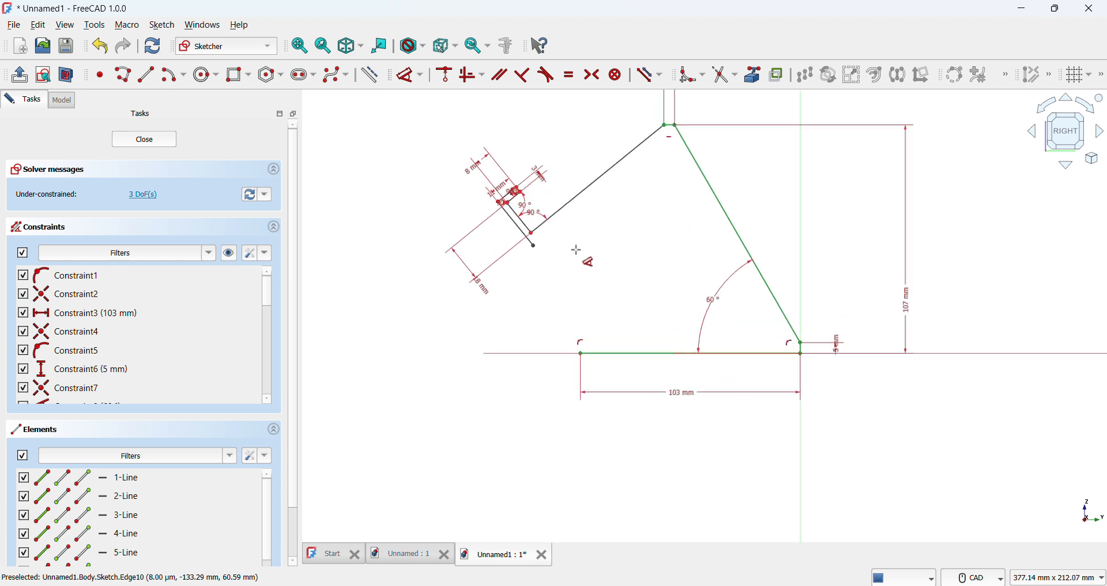
click(514, 213)
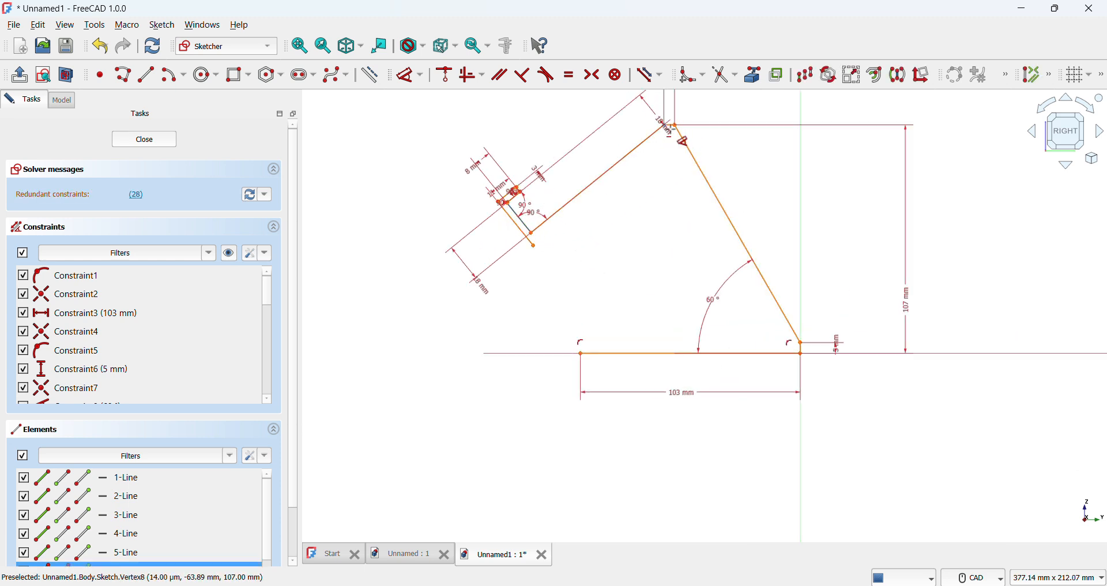
click(600, 114)
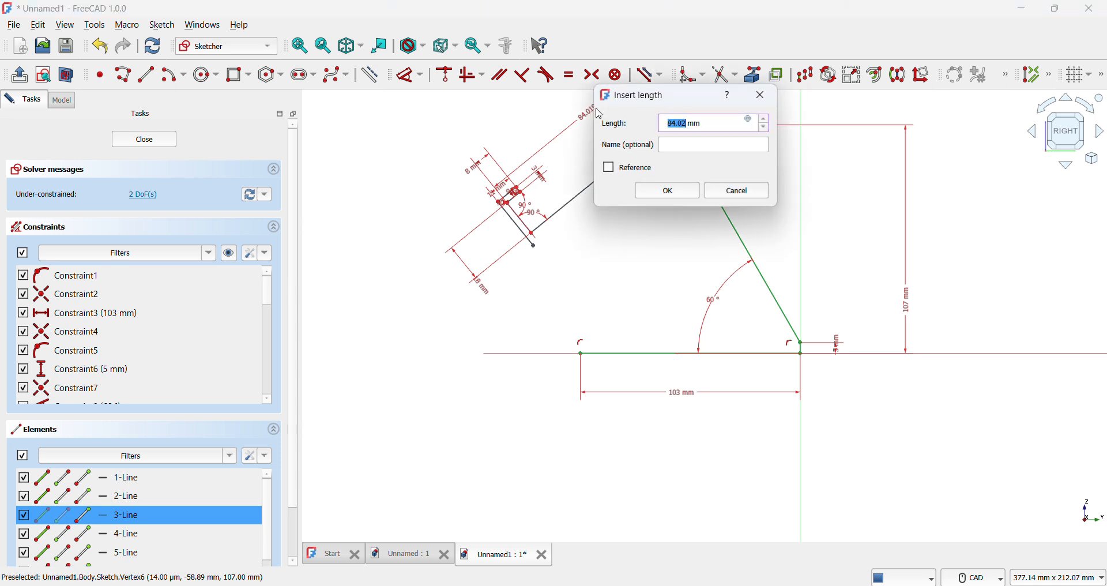
key(Return)
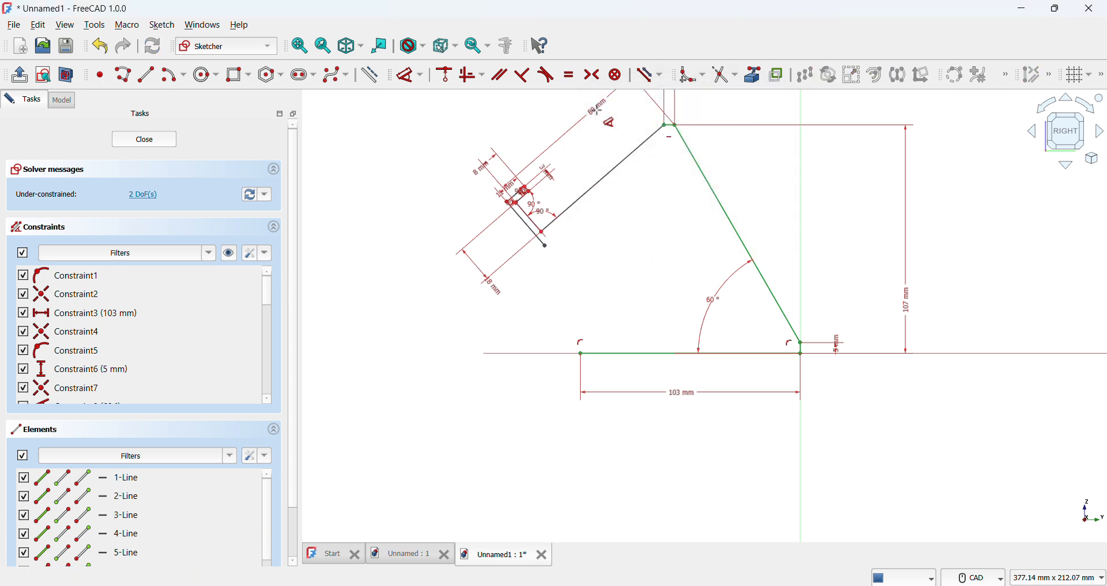
Draw a line about 61 mm long from the outer hook line's end, running beneath the support arm towards the leg.
scroll(673, 223, up, 5)
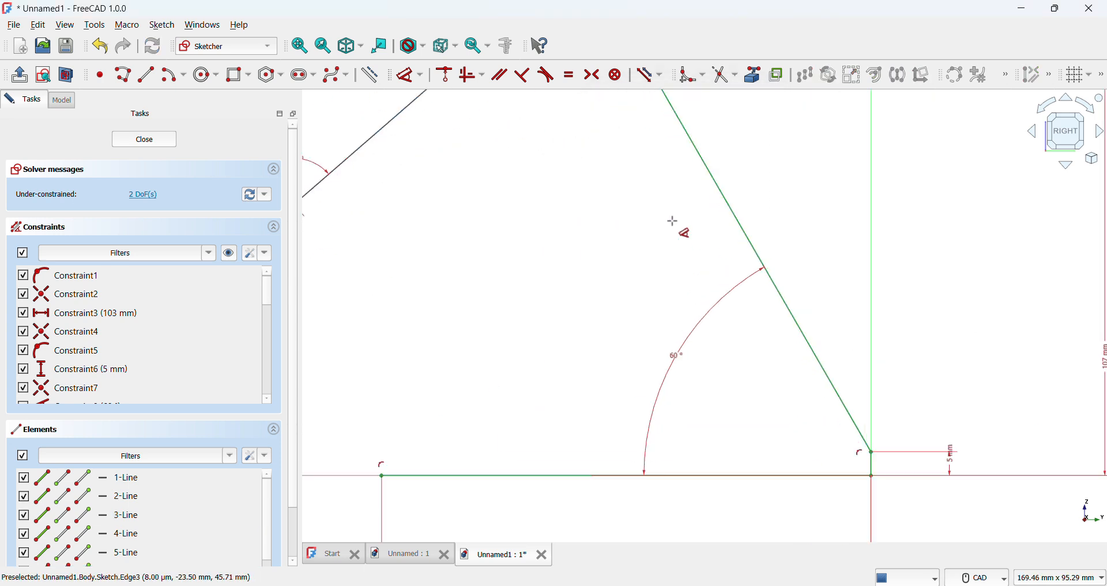
click(299, 45)
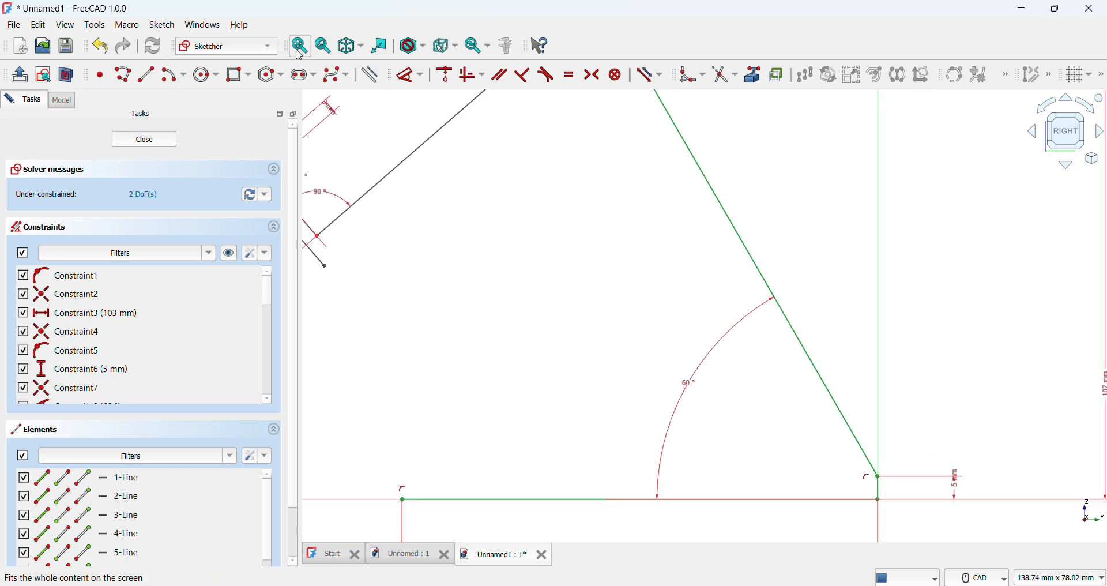
scroll(508, 300, up, 5)
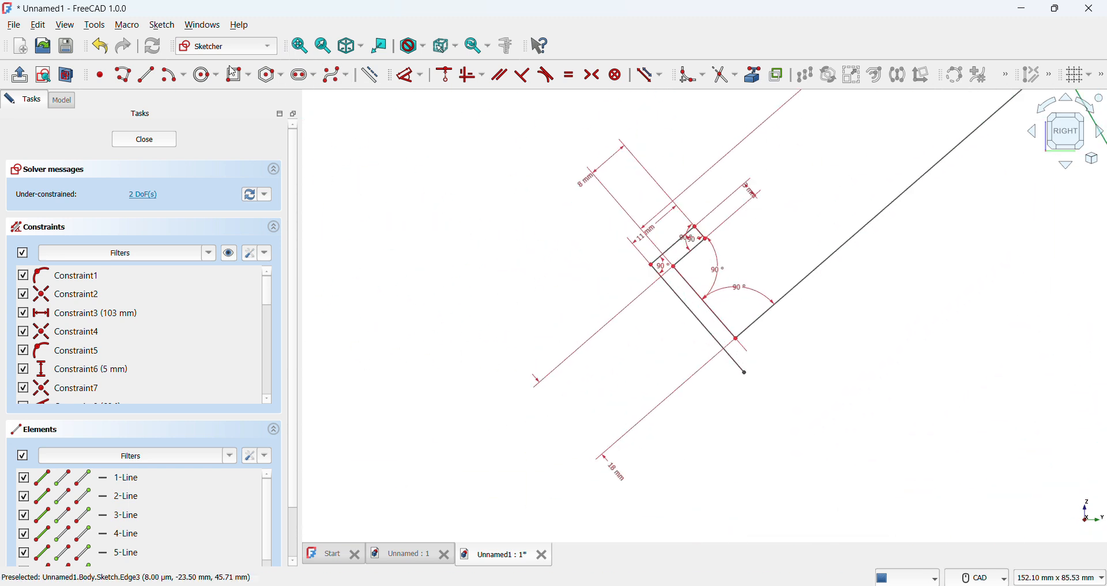
click(123, 75)
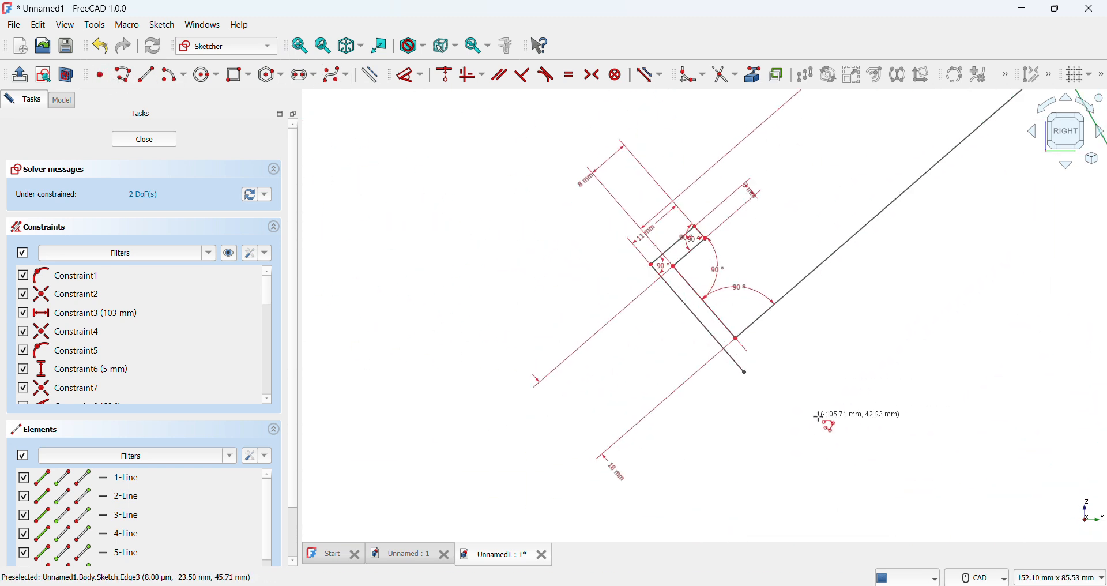
click(745, 372)
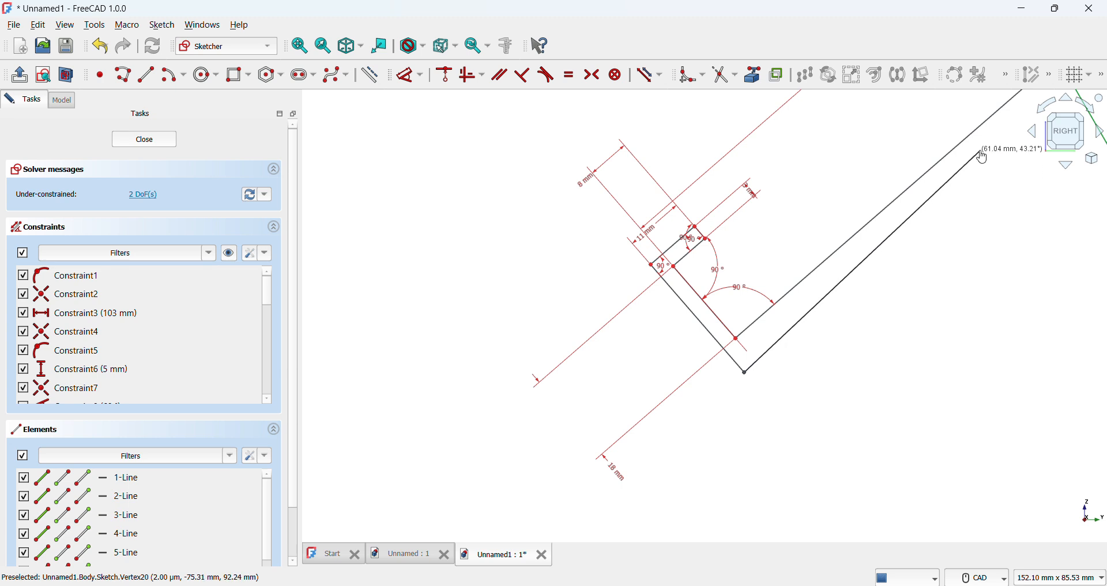
click(983, 152)
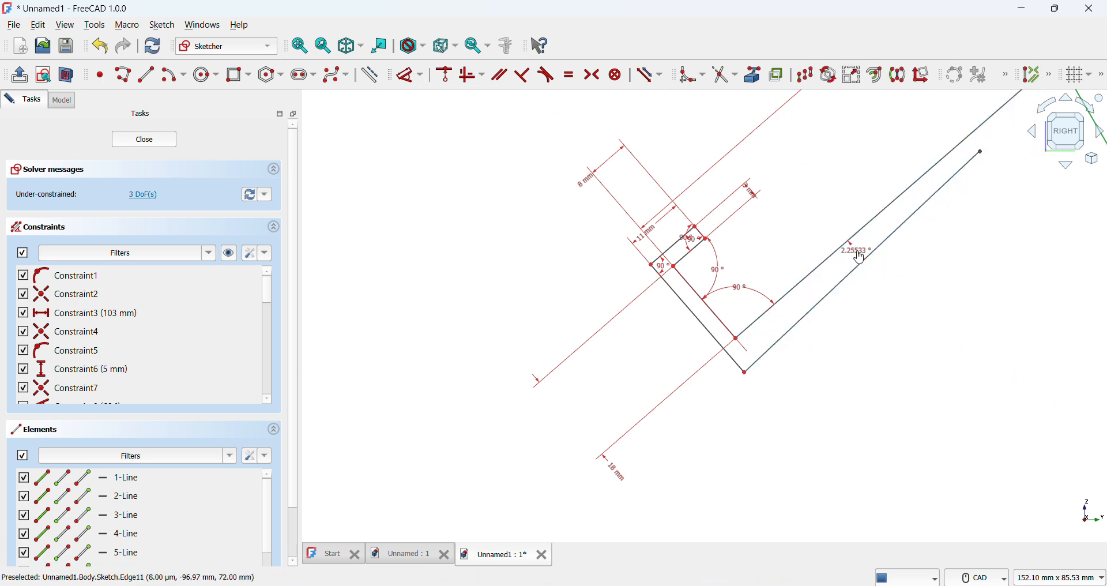
Constrain the new lower arm line at 0° to the upper arm line and set the distance between them to 3 mm.
double_click(862, 257)
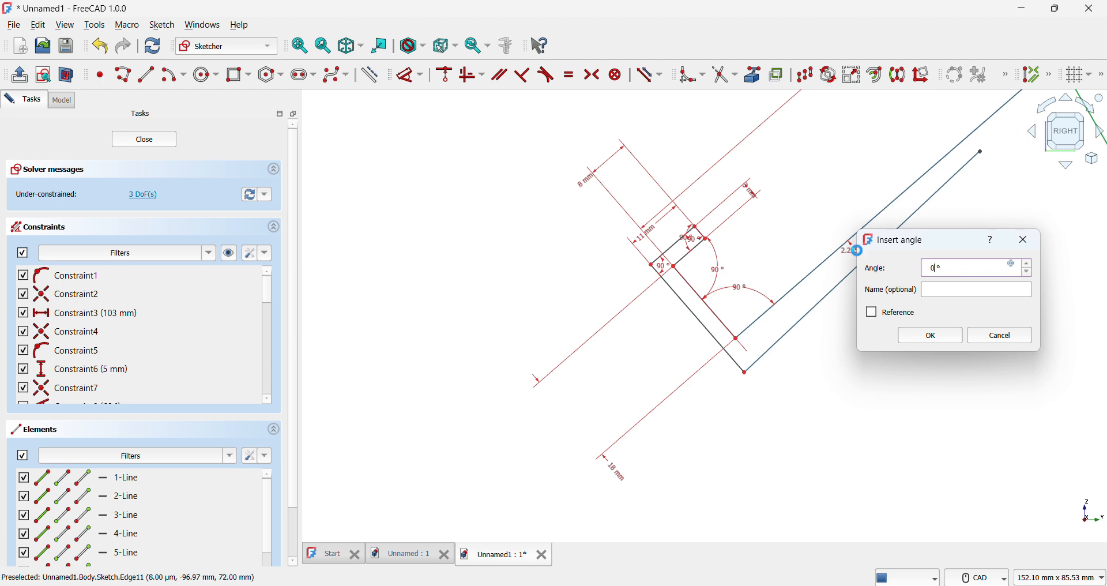
key(Return)
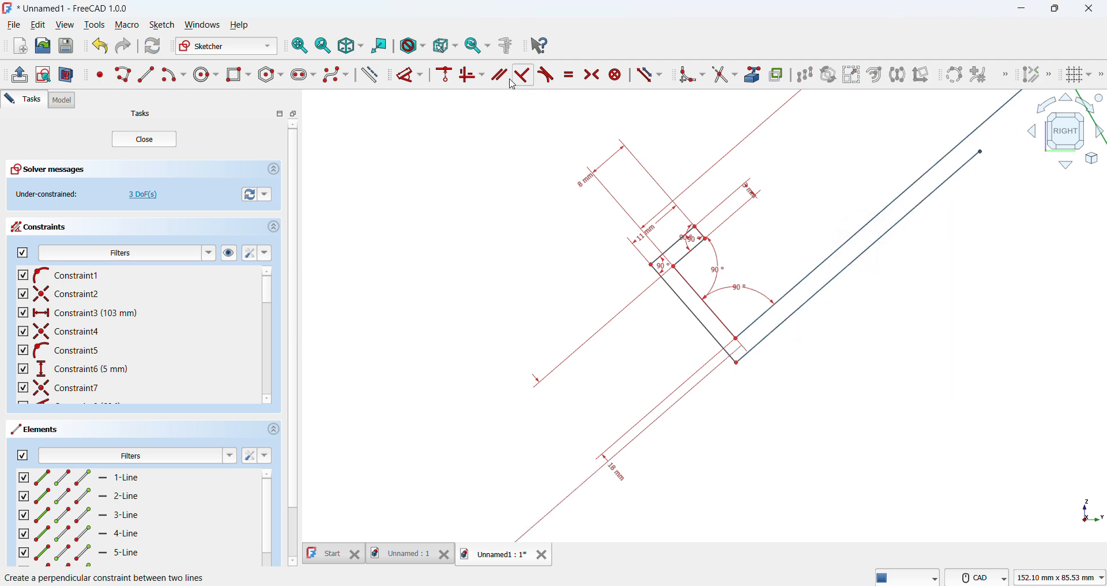
click(839, 249)
click(848, 265)
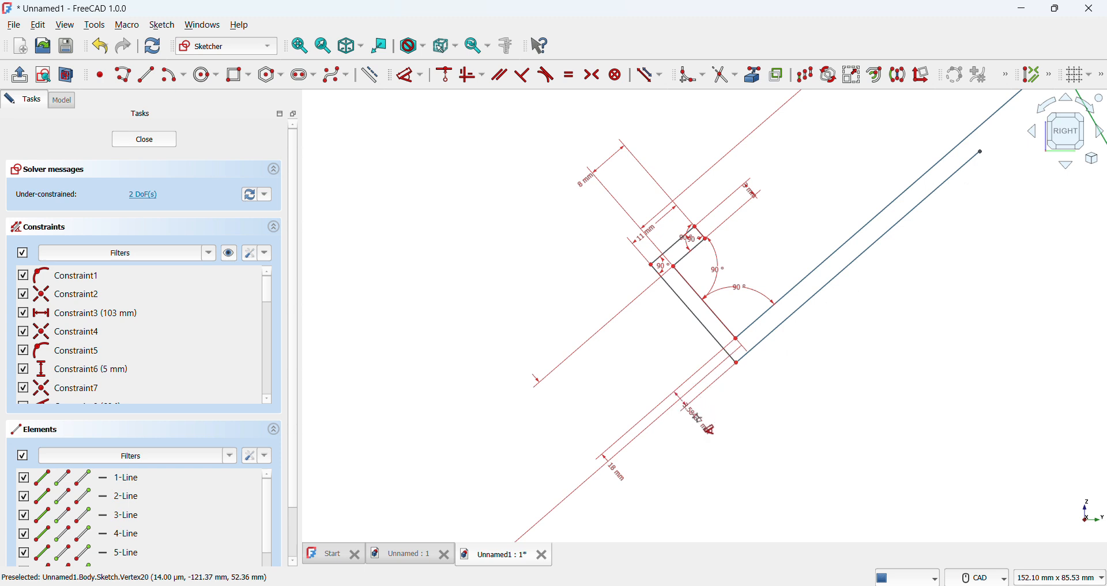
click(708, 428)
text(3)
key(Return)
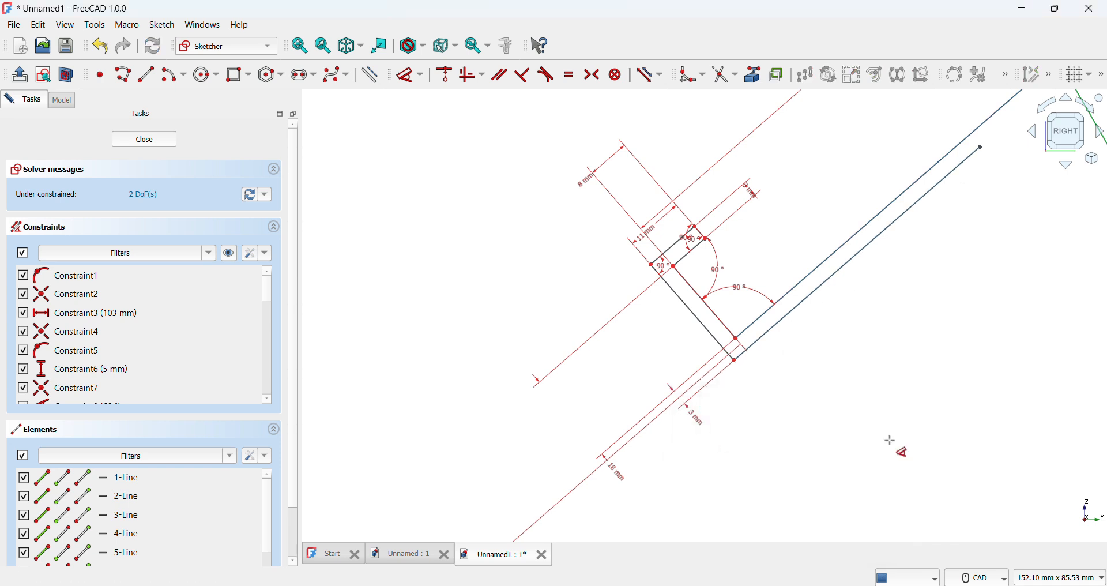
scroll(889, 404, down, 3)
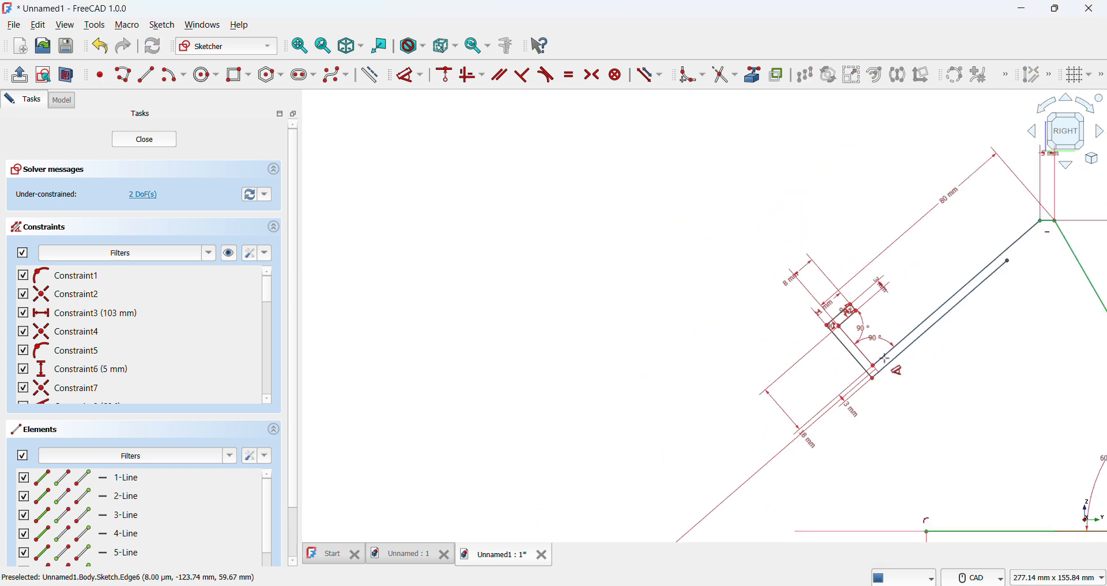
Draw a vertical line about 20 mm long upward from the base line's free end.
click(300, 46)
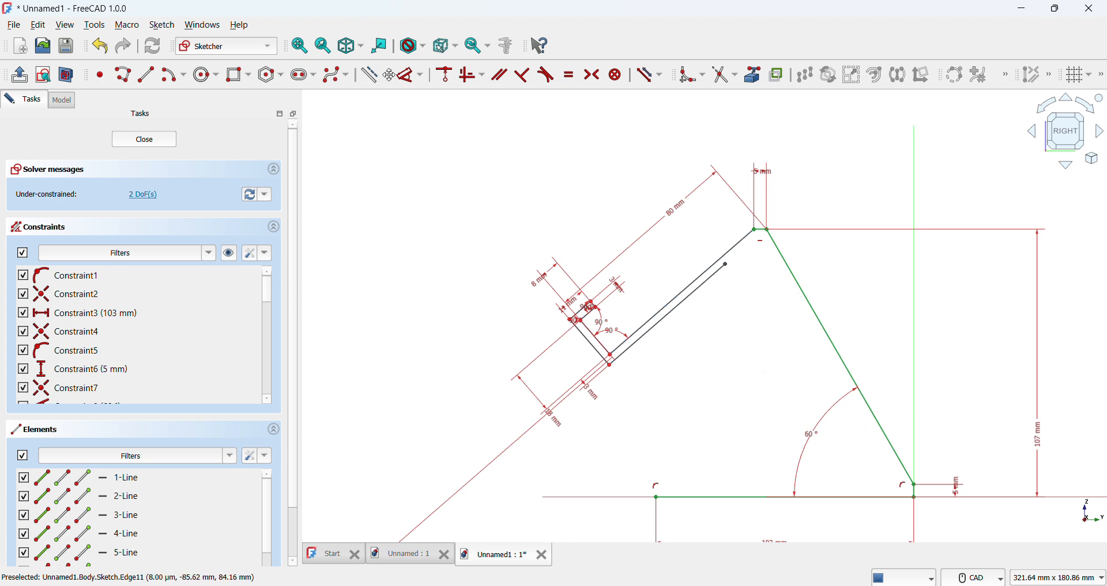
click(123, 74)
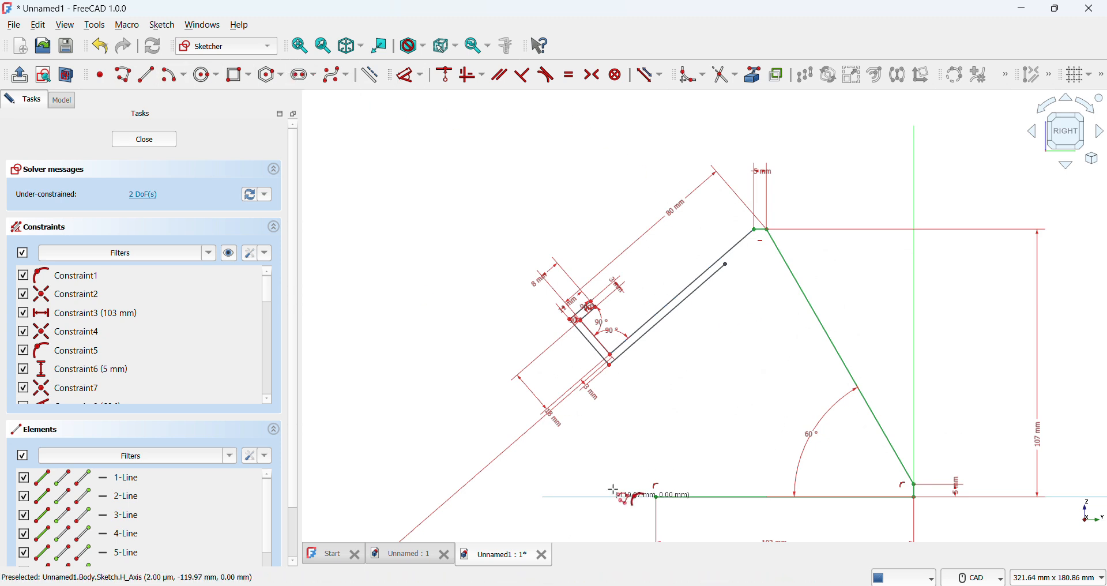
click(658, 498)
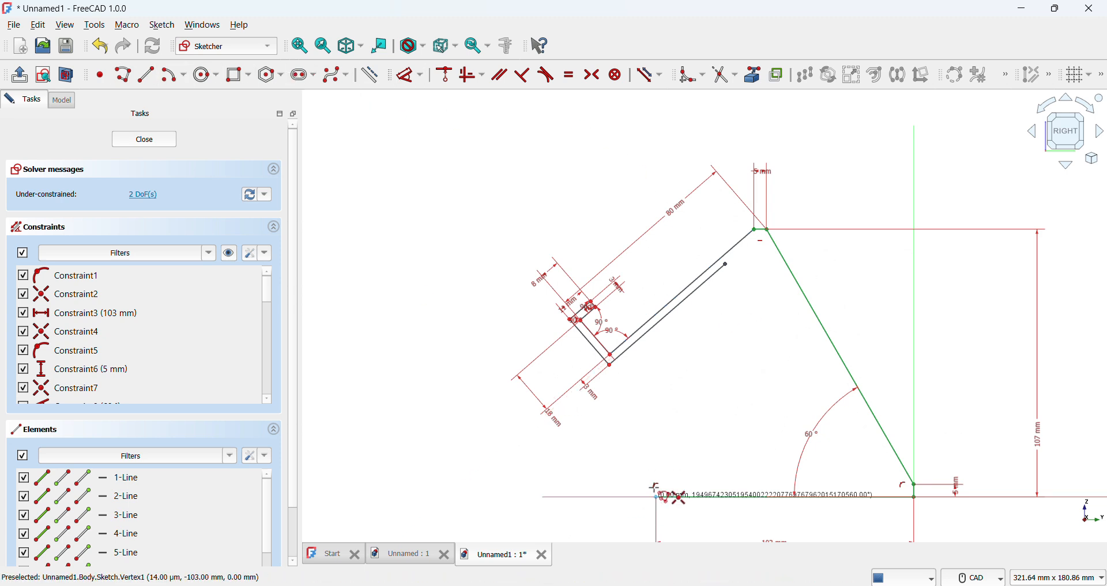
click(657, 446)
key(Escape)
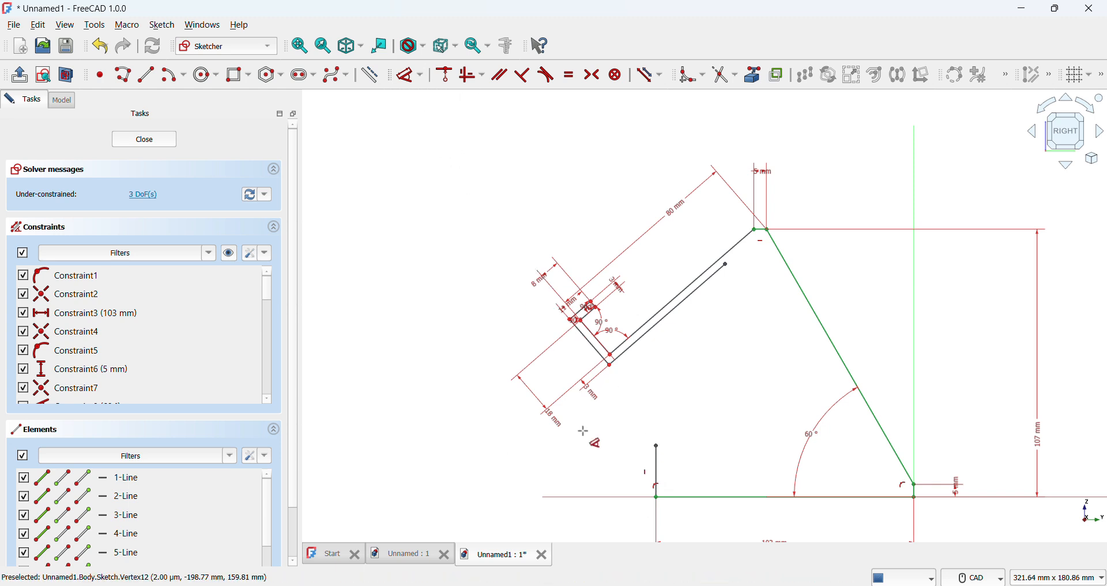
Set the length of the vertical line at the base's free end to 3 mm.
click(652, 466)
click(573, 456)
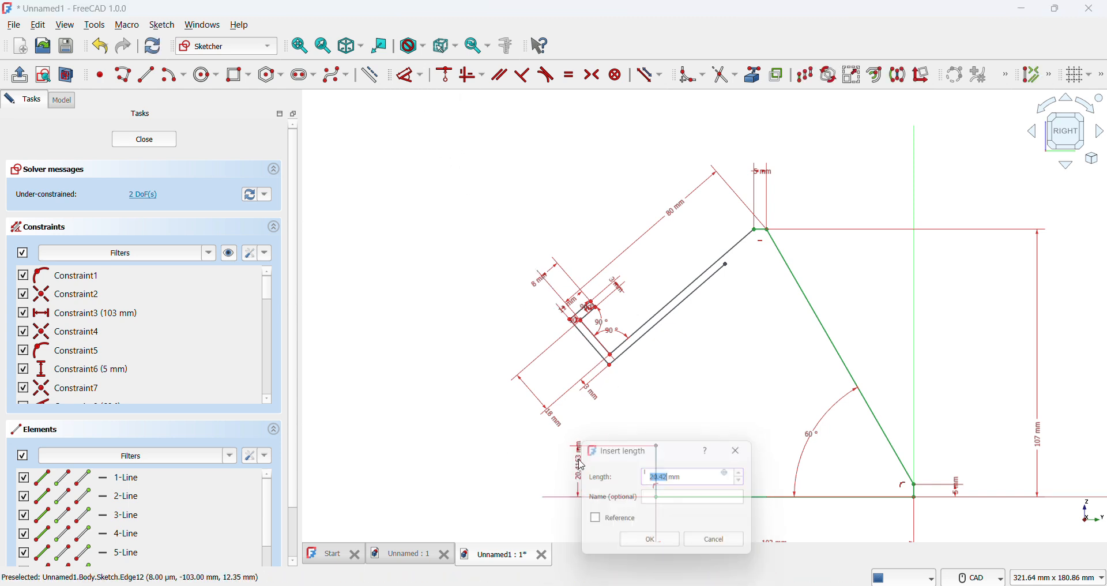
text(3)
key(Return)
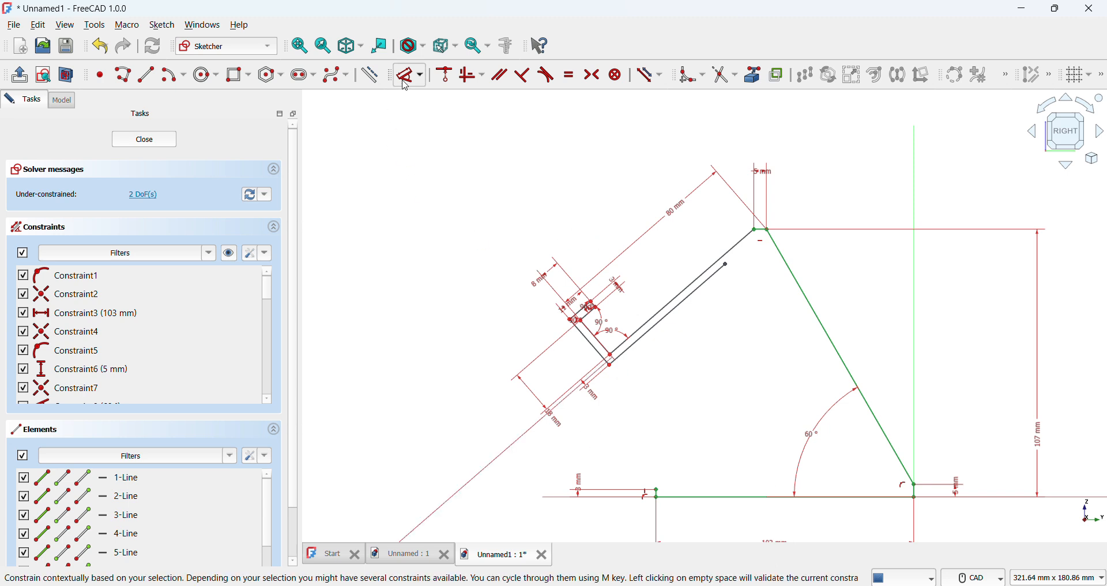
Draw a horizontal line about 145 mm long from the 3 mm vertical line's upper end, running above the base and past the leg.
click(144, 76)
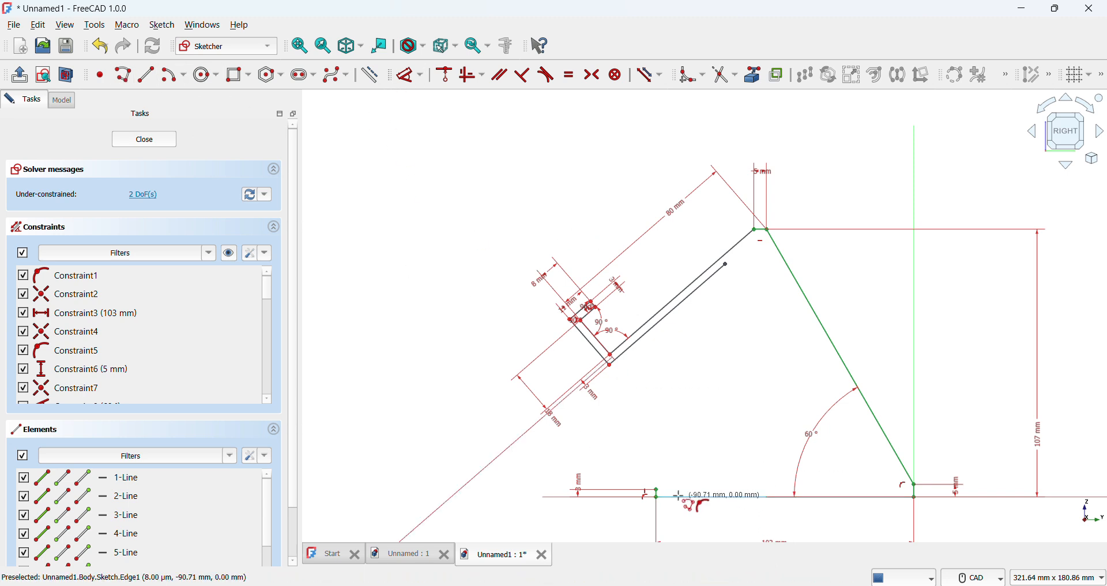
click(658, 493)
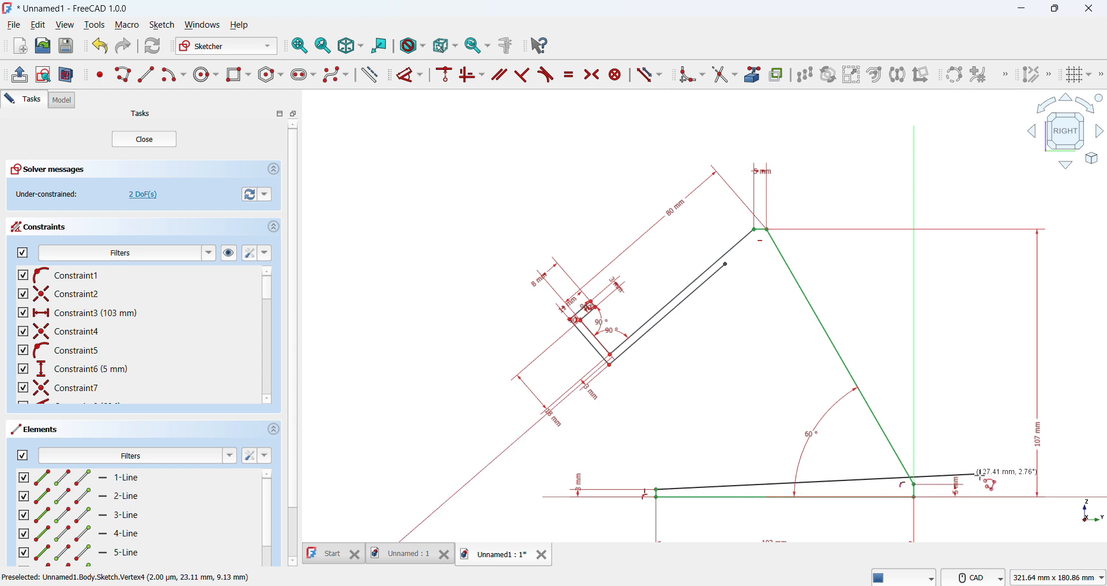
click(1021, 491)
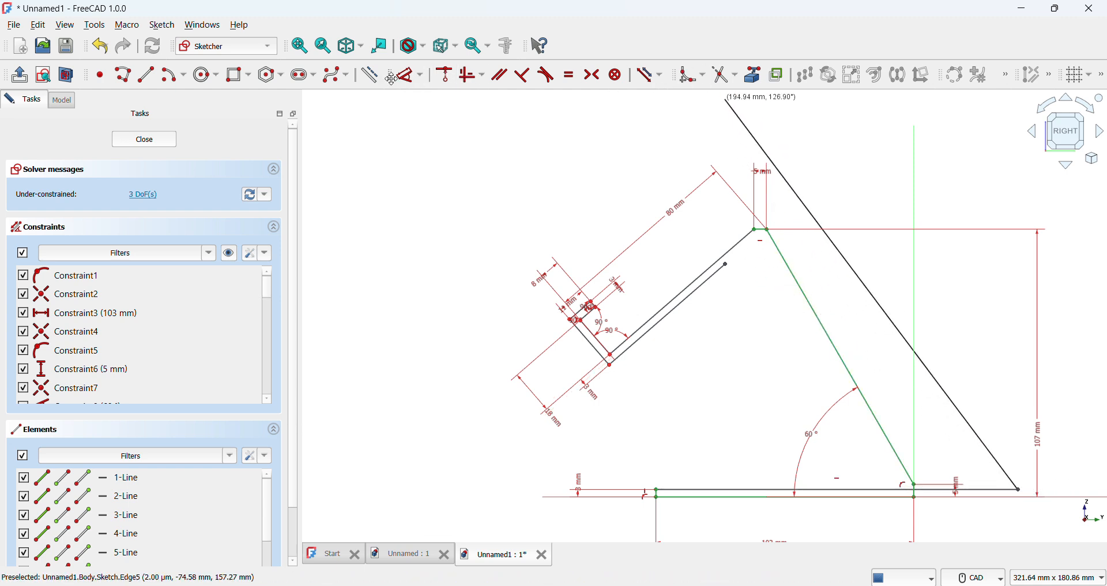
click(411, 75)
click(776, 497)
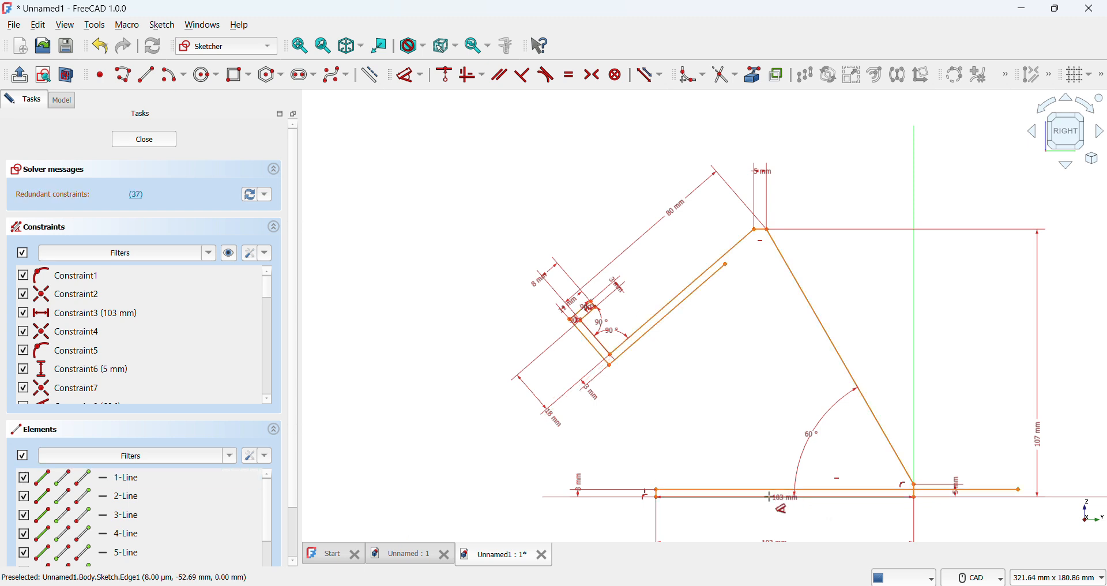
key(Escape)
key(Escape)
click(717, 497)
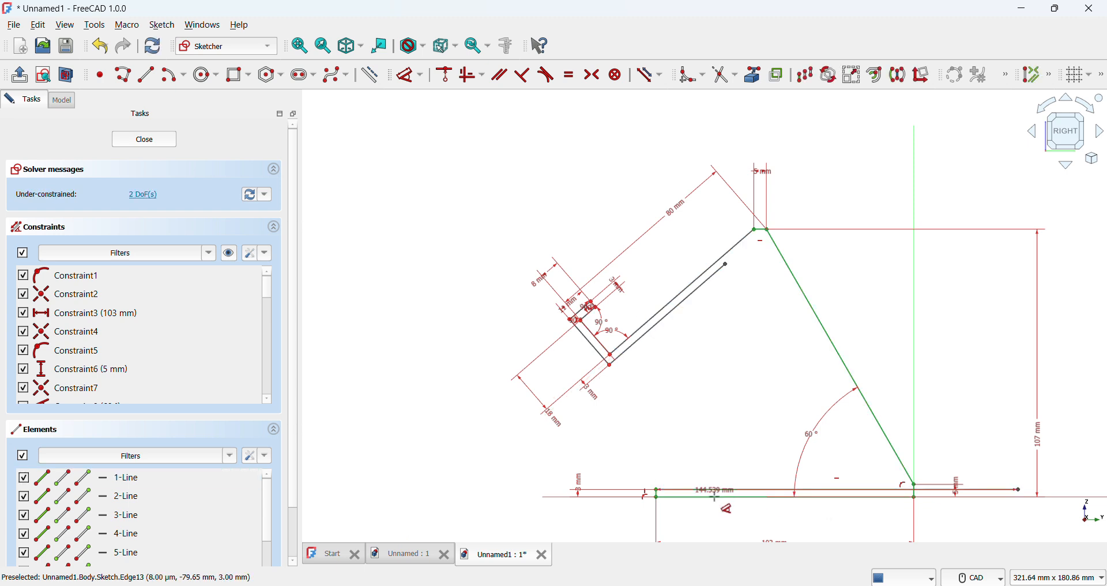
scroll(990, 540, up, 4)
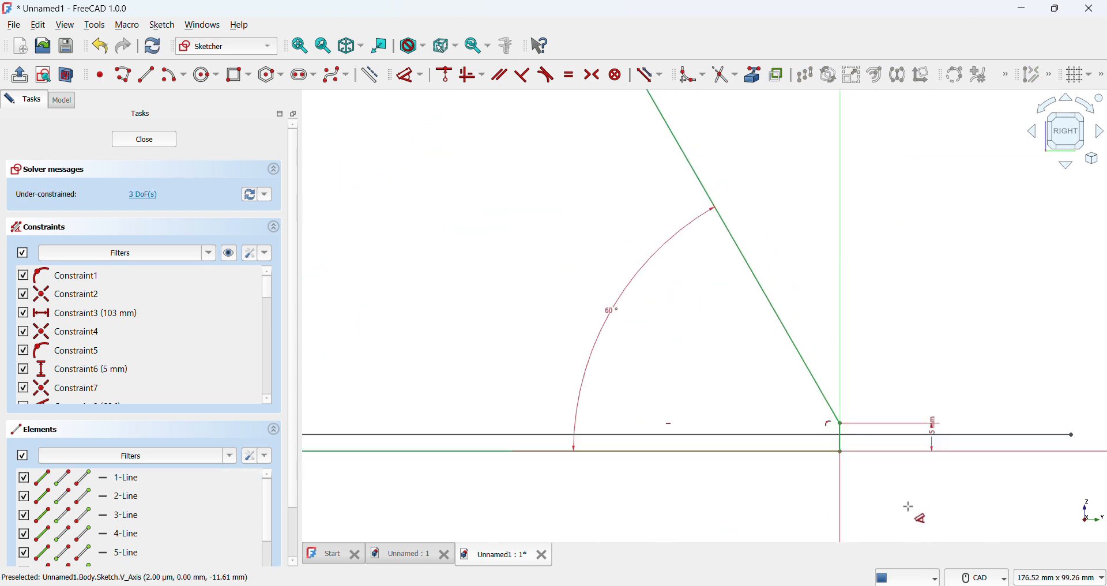
click(645, 451)
scroll(623, 405, down, 3)
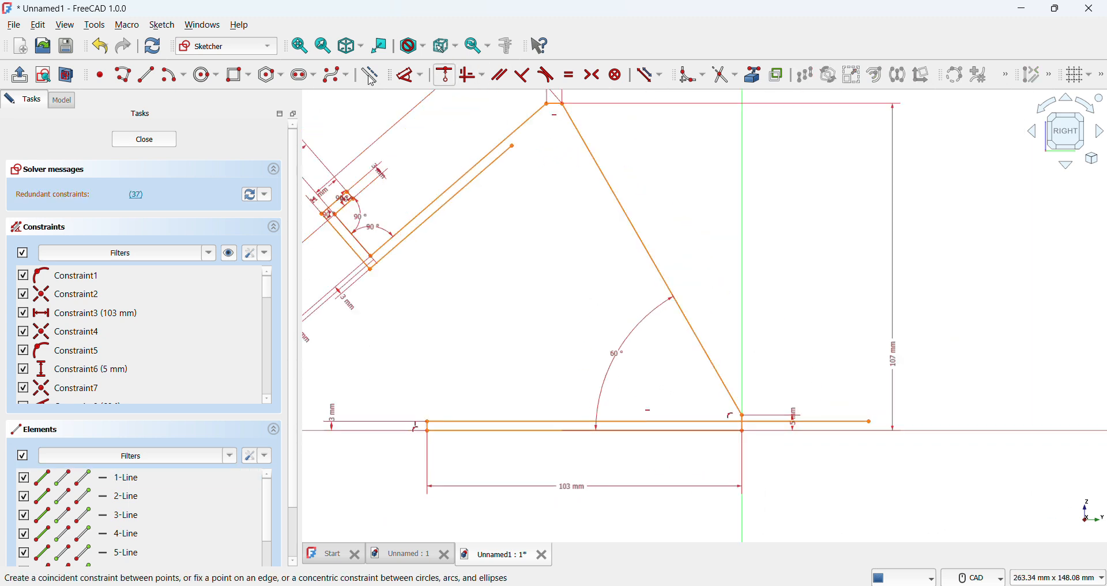
Draw an inner leg line from the upper base line near the leg's foot, running alongside the leg to just above the support arm.
click(126, 75)
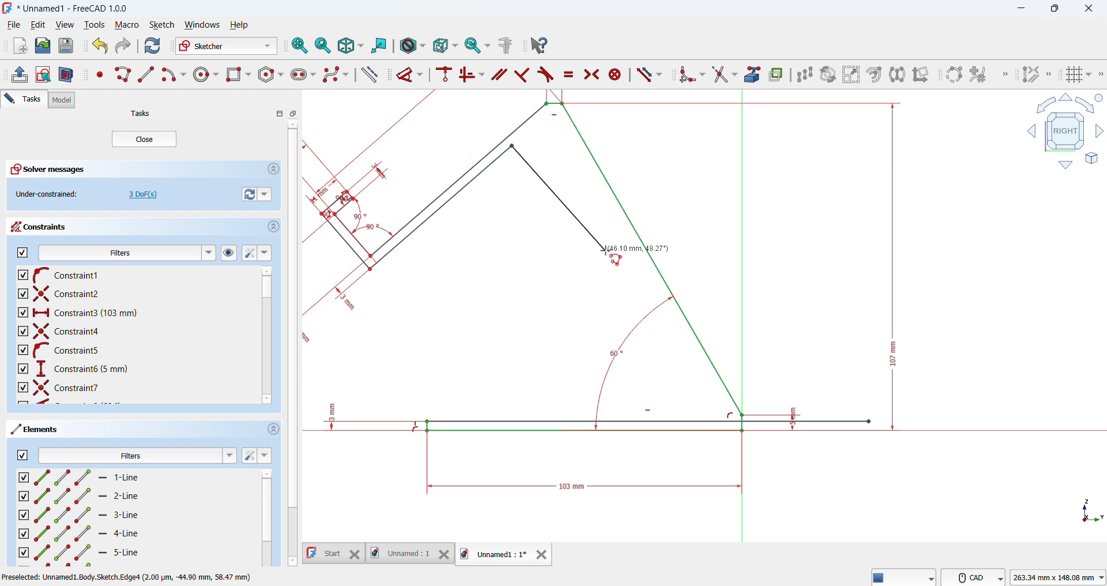
key(Escape)
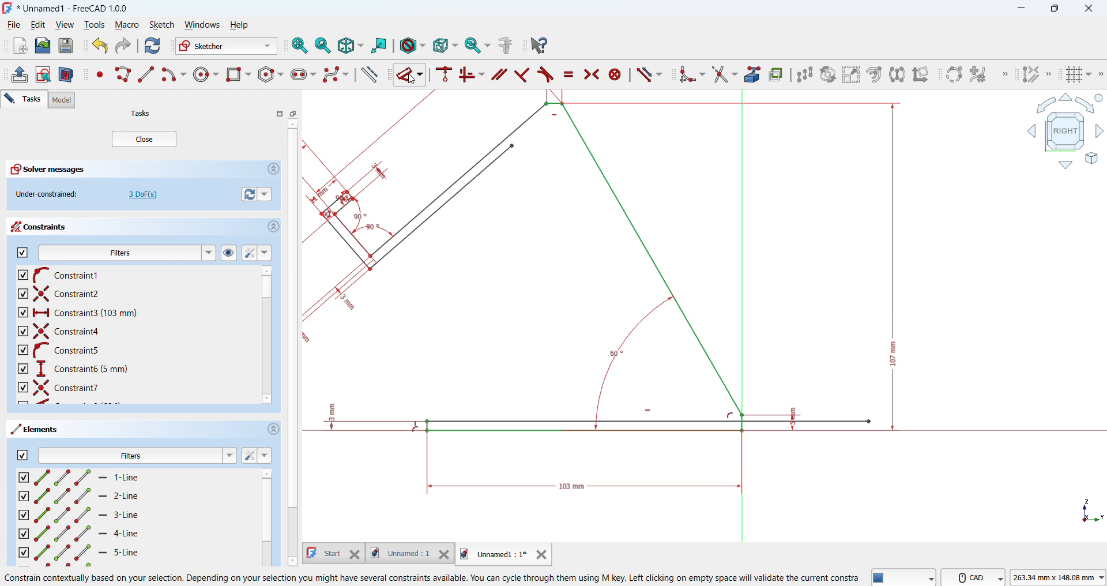
click(137, 76)
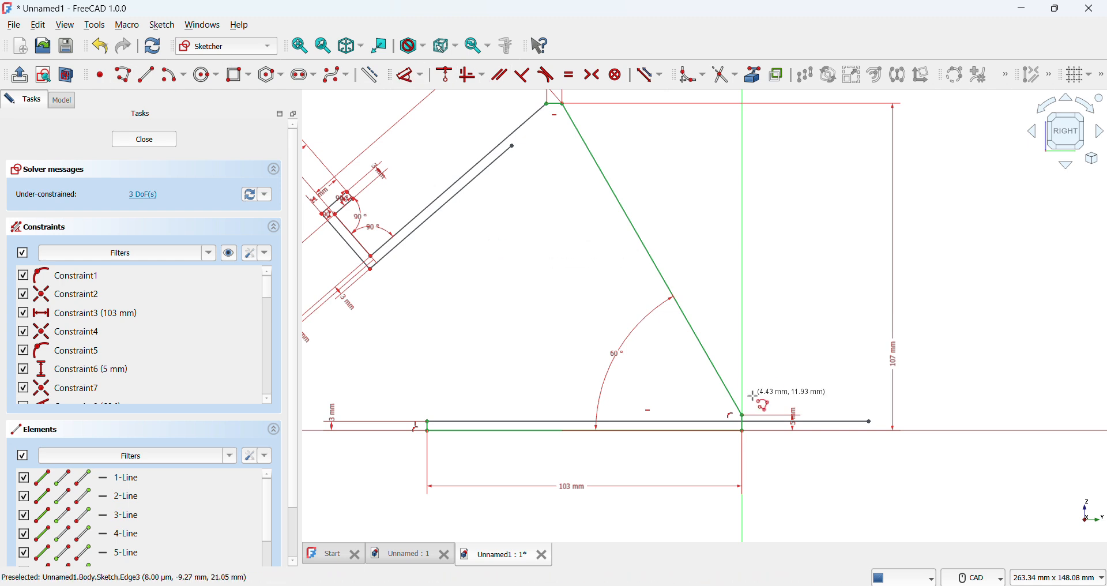
click(720, 421)
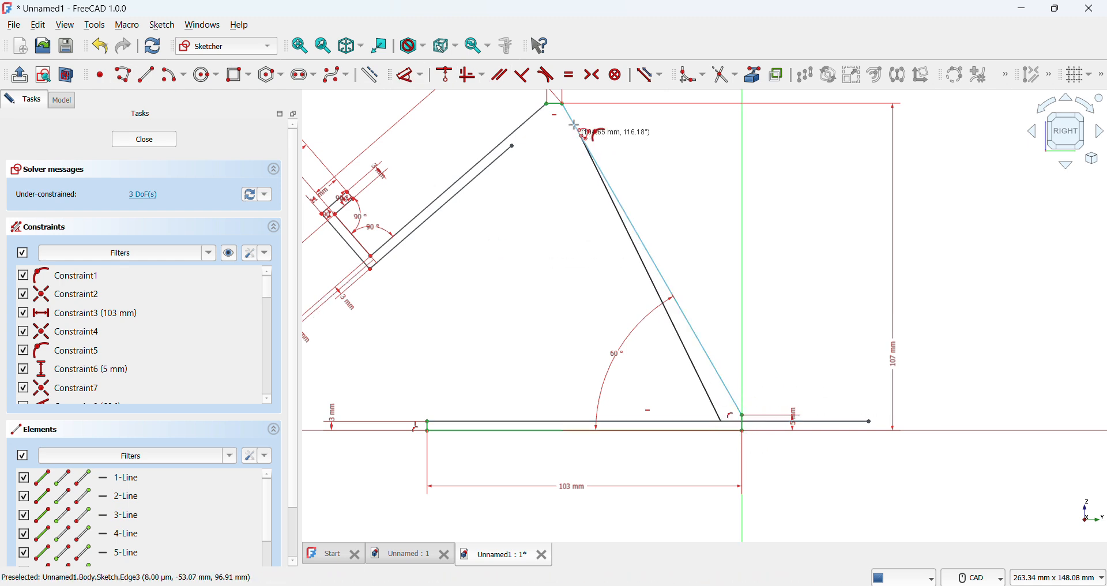
click(521, 94)
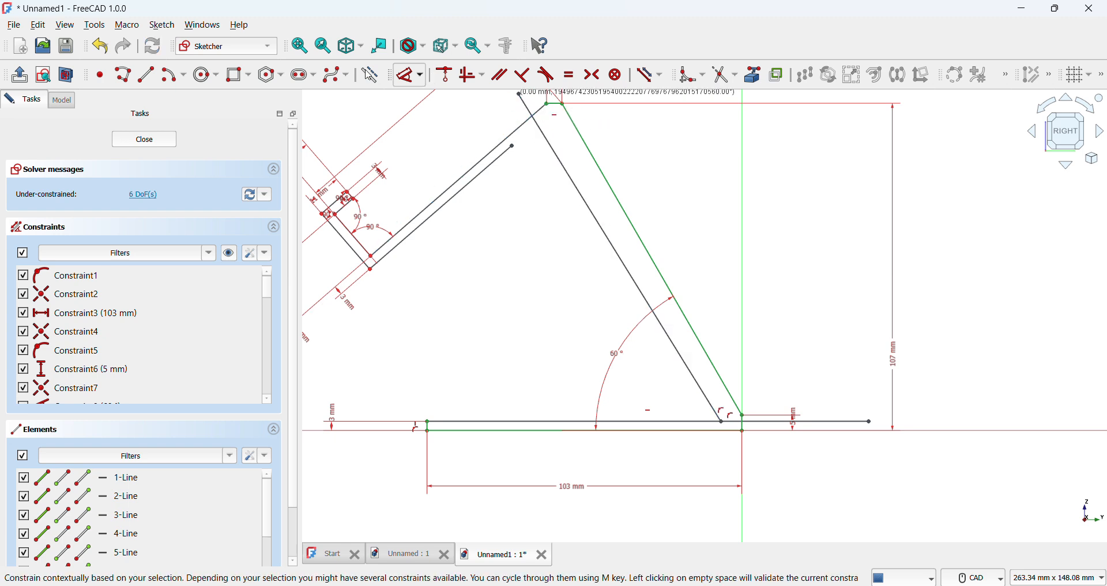
Constrain the angle between the inner leg line and the outer leg line to 0°.
click(405, 75)
click(592, 155)
click(581, 156)
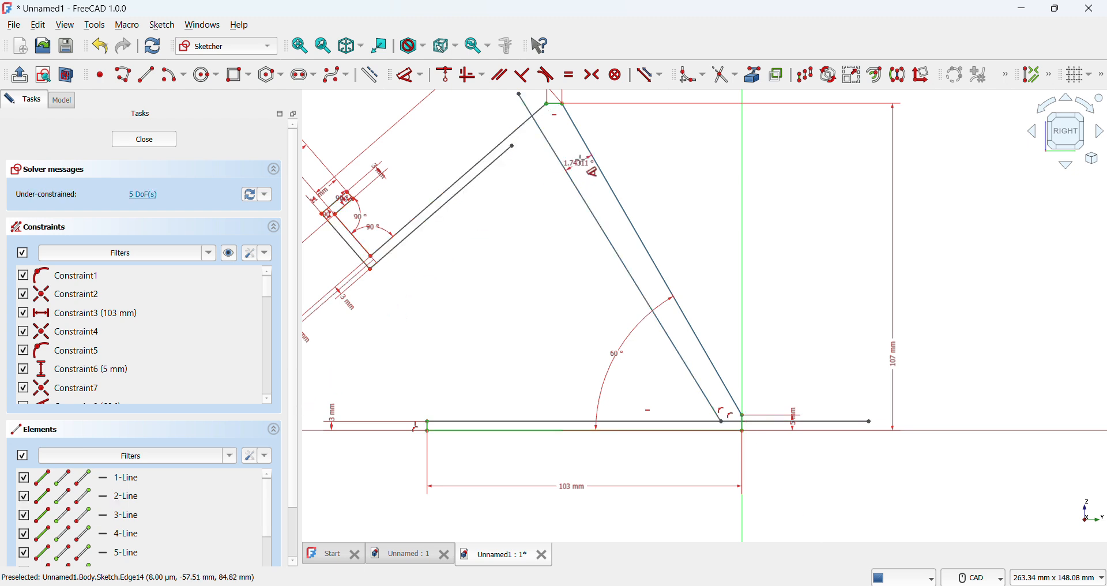
click(582, 157)
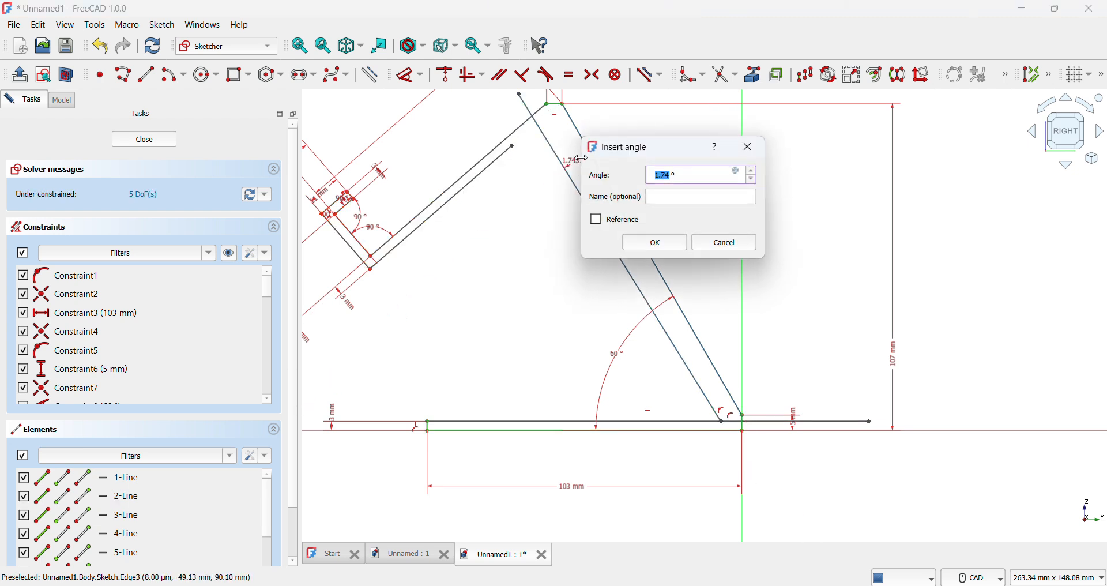
text(0)
key(Return)
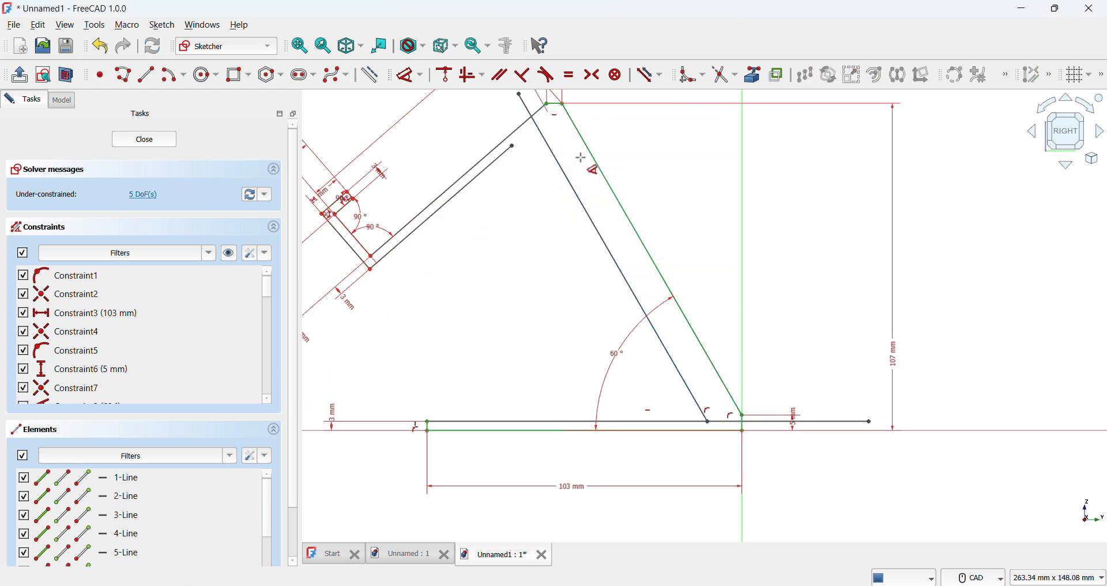
click(608, 174)
key(Escape)
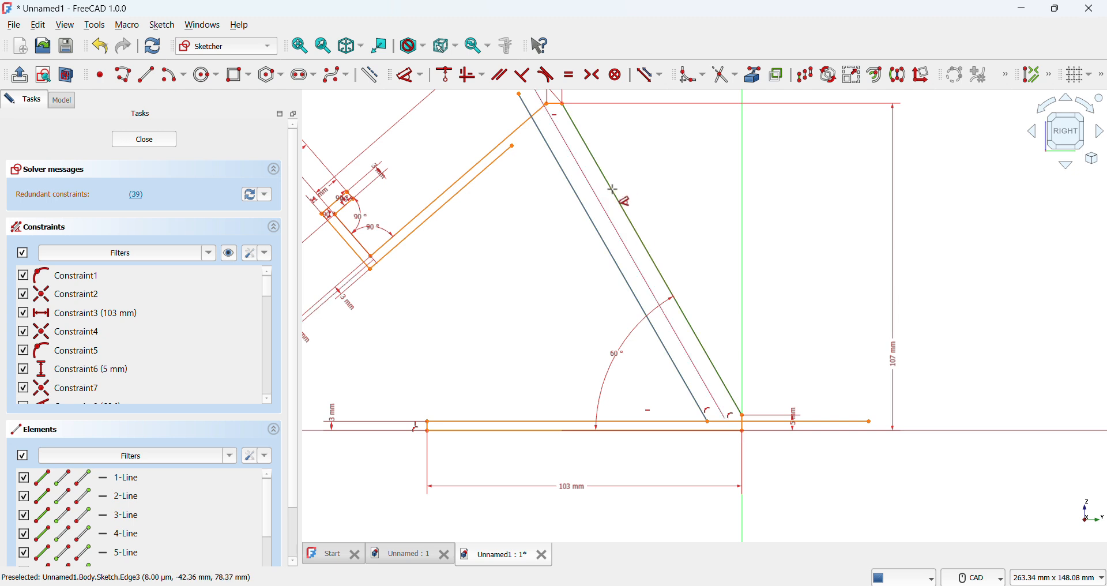
scroll(492, 110, up, 2)
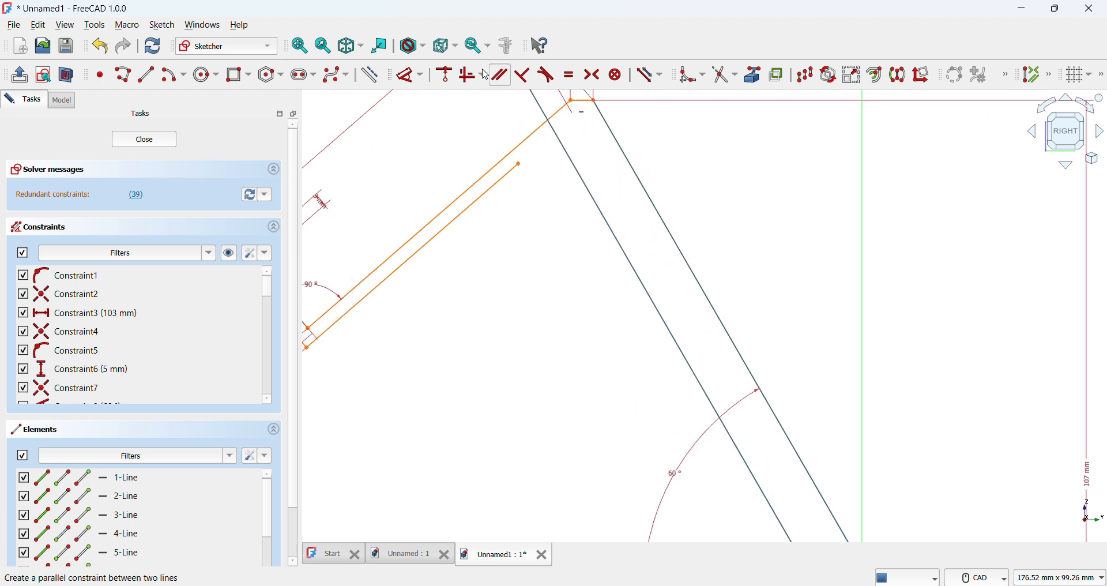
click(456, 82)
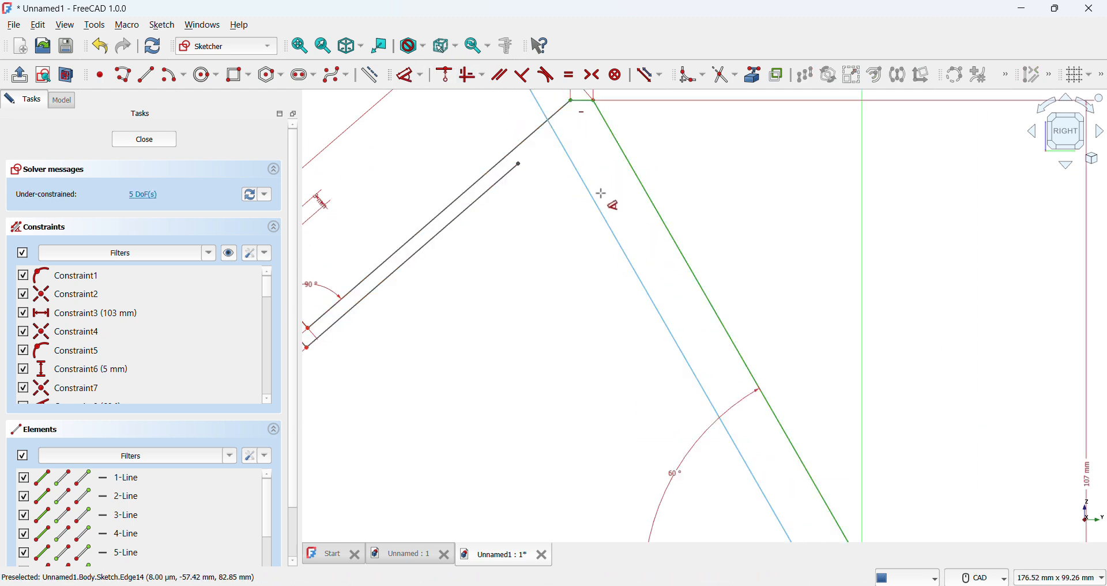
click(611, 168)
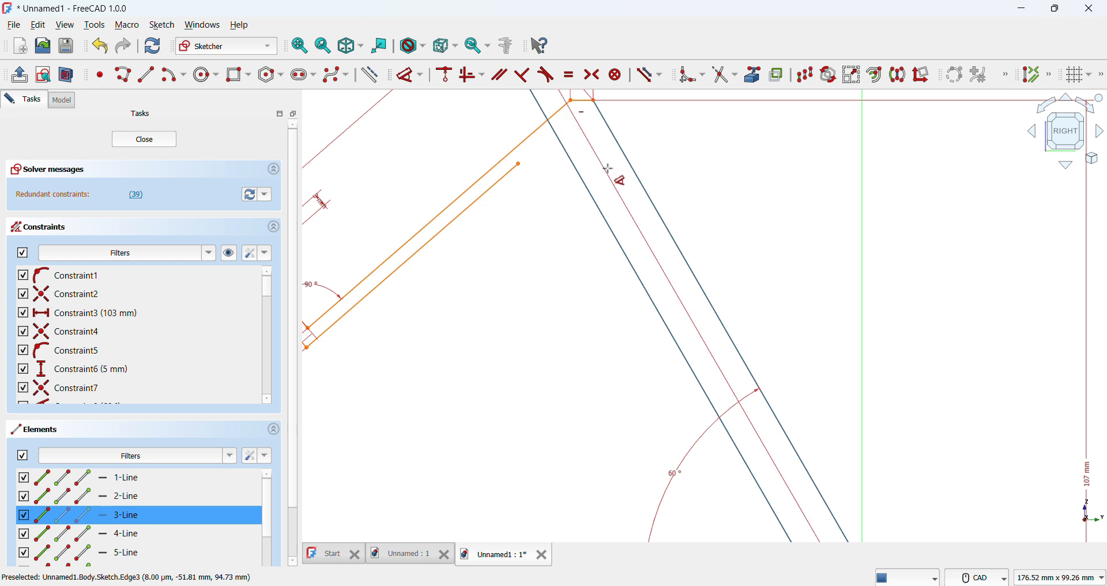
scroll(708, 329, down, 3)
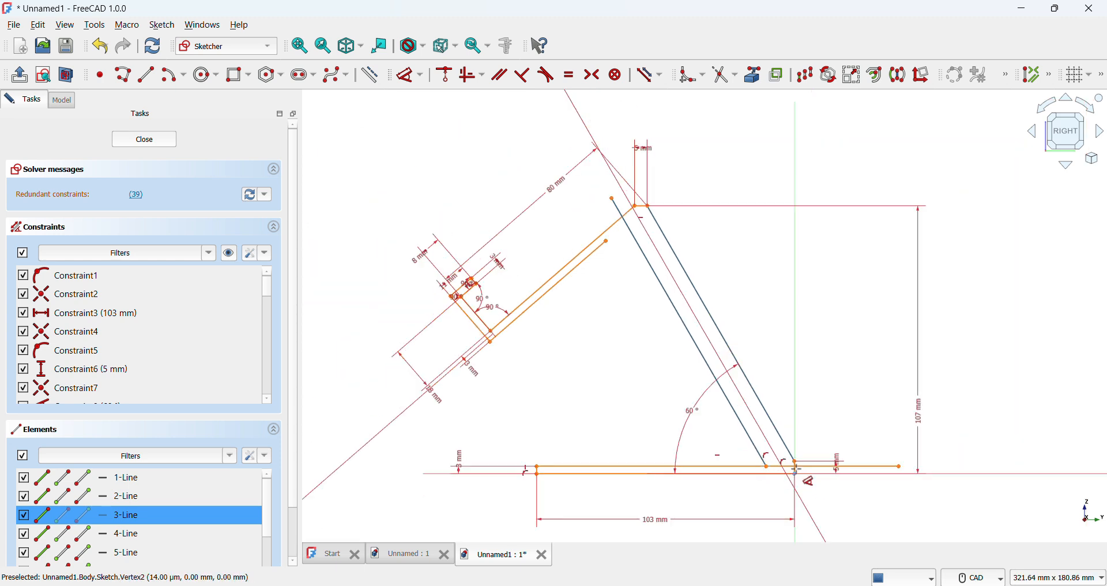
key(Escape)
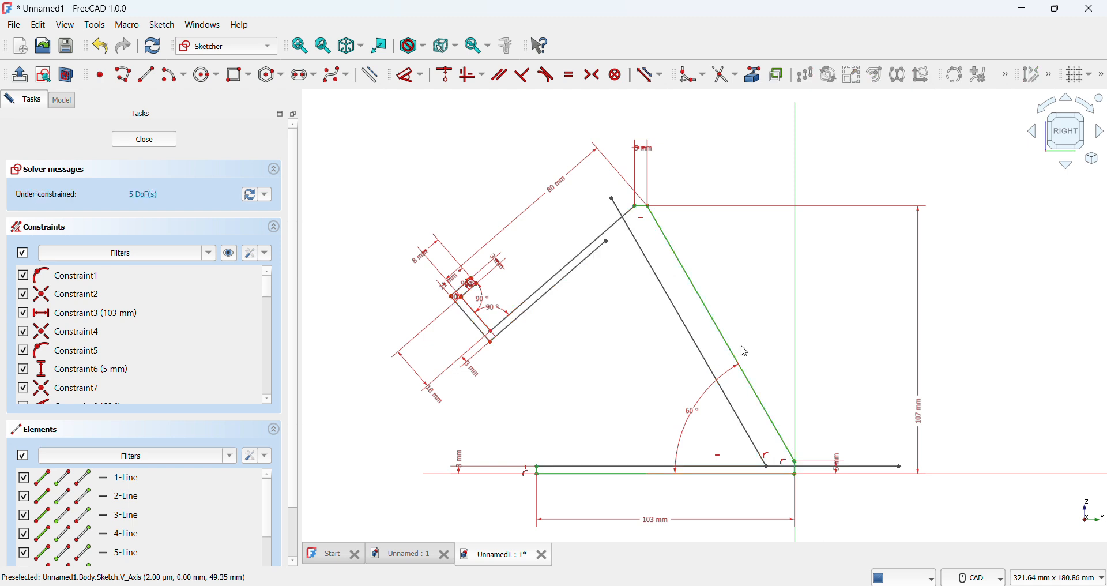
Set the distance between the inner leg line's lower endpoint and the short vertical edge at the leg's foot to 3 mm.
scroll(697, 331, up, 2)
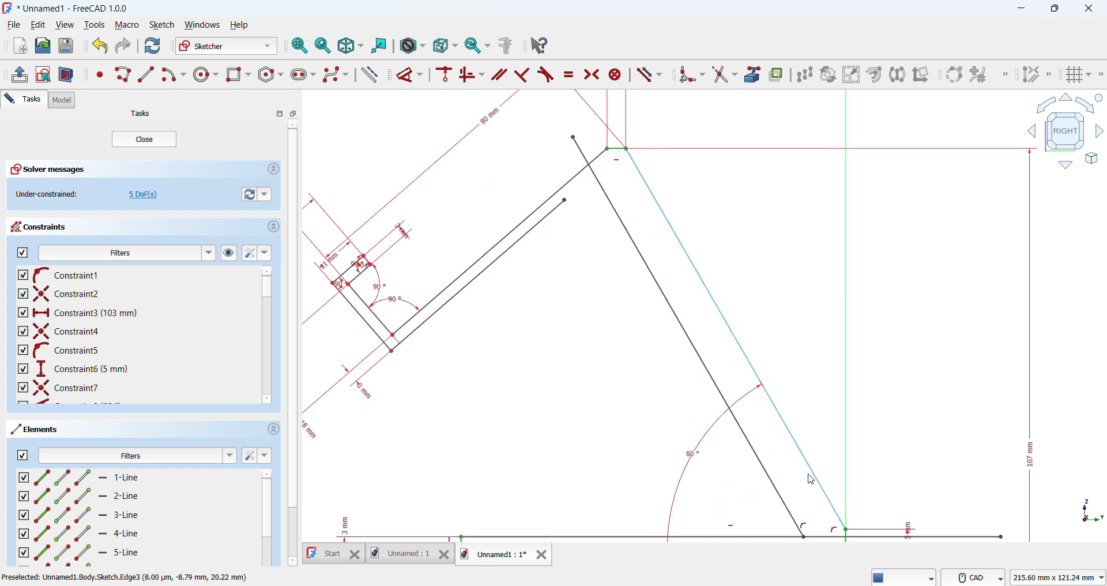
scroll(692, 433, down, 3)
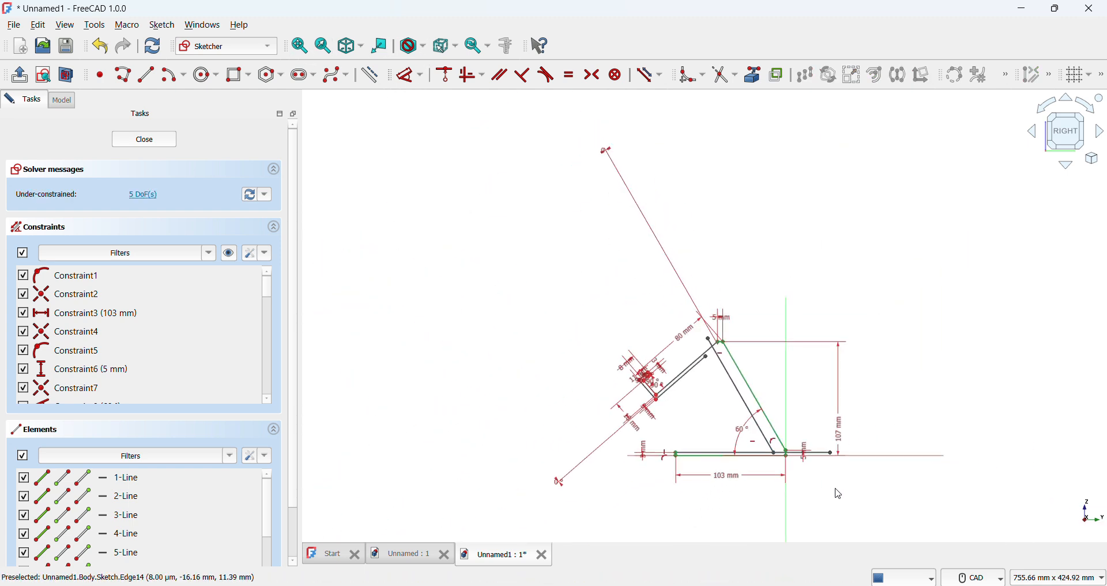
scroll(819, 482, up, 2)
scroll(795, 473, up, 3)
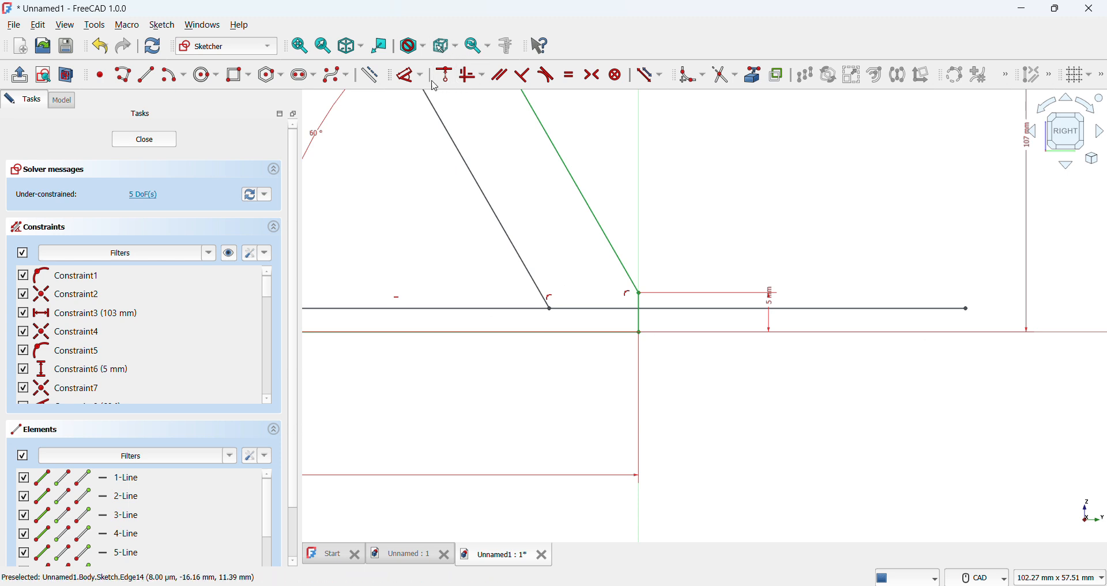
click(409, 81)
click(551, 309)
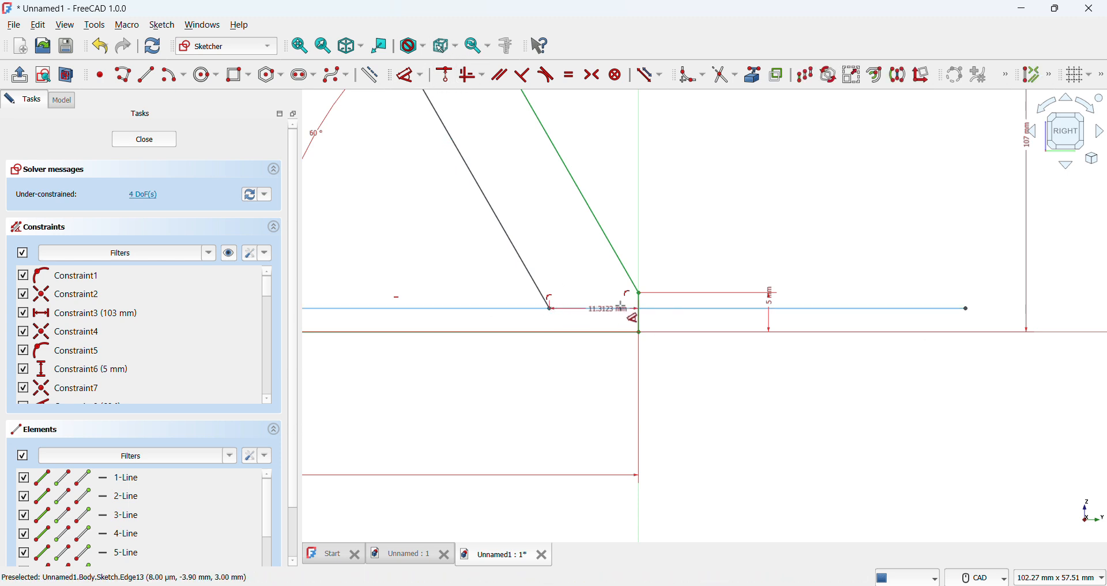
click(639, 310)
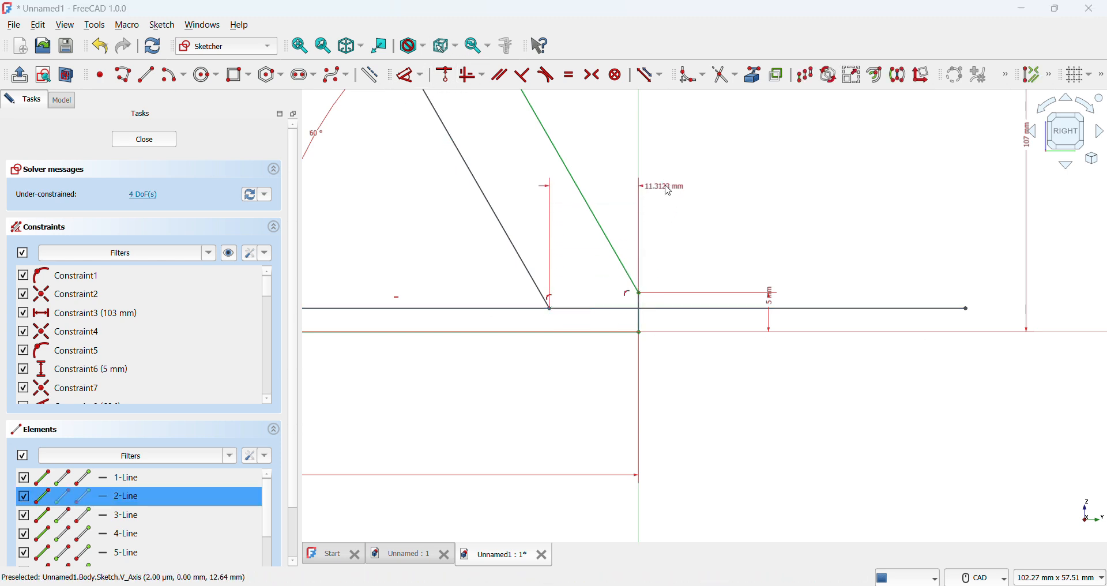
click(668, 189)
key(Return)
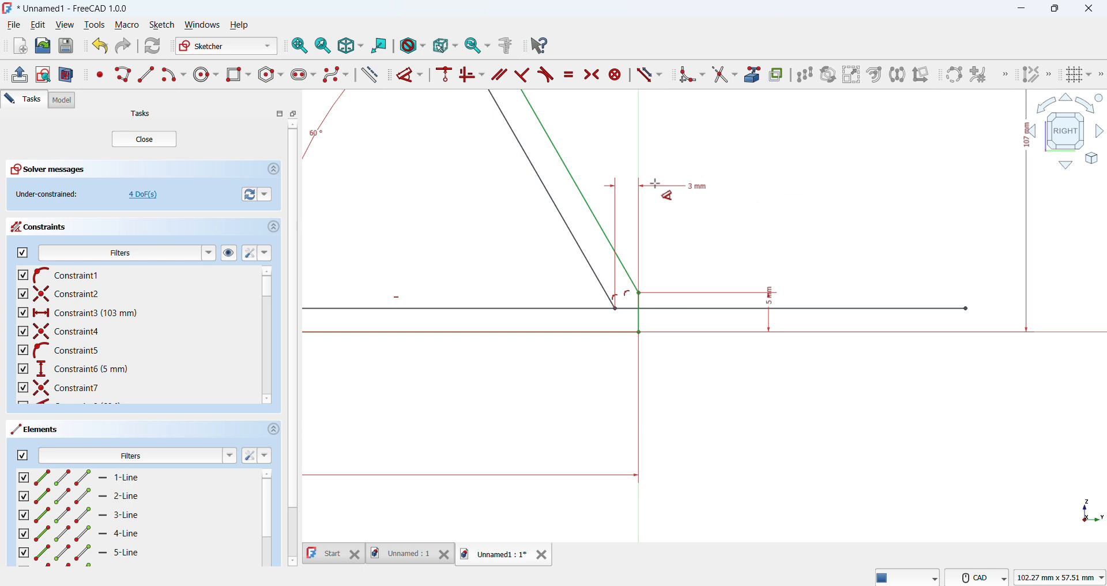
scroll(536, 173, down, 4)
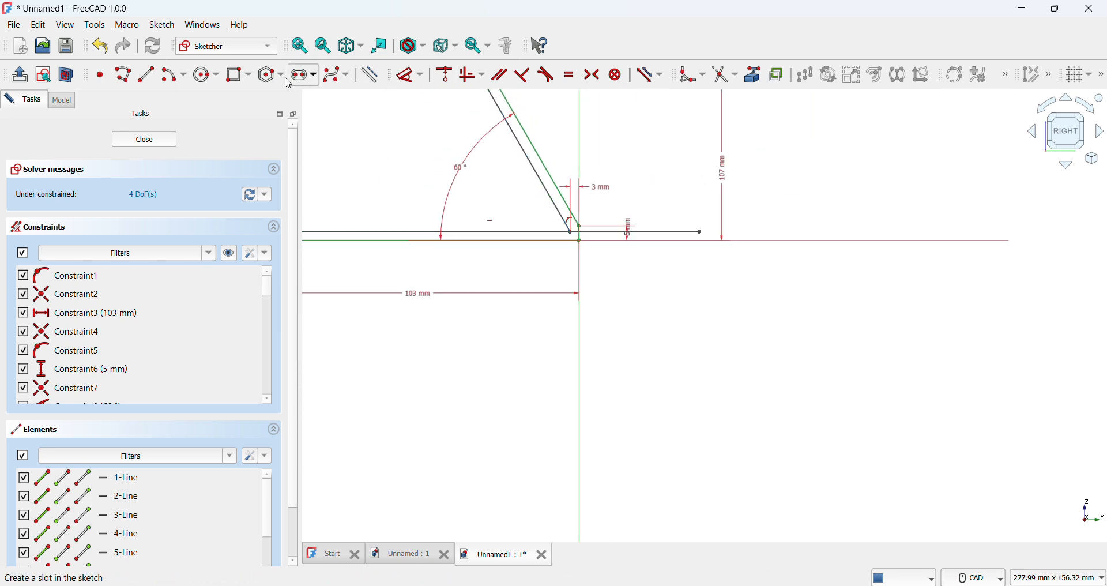
click(300, 46)
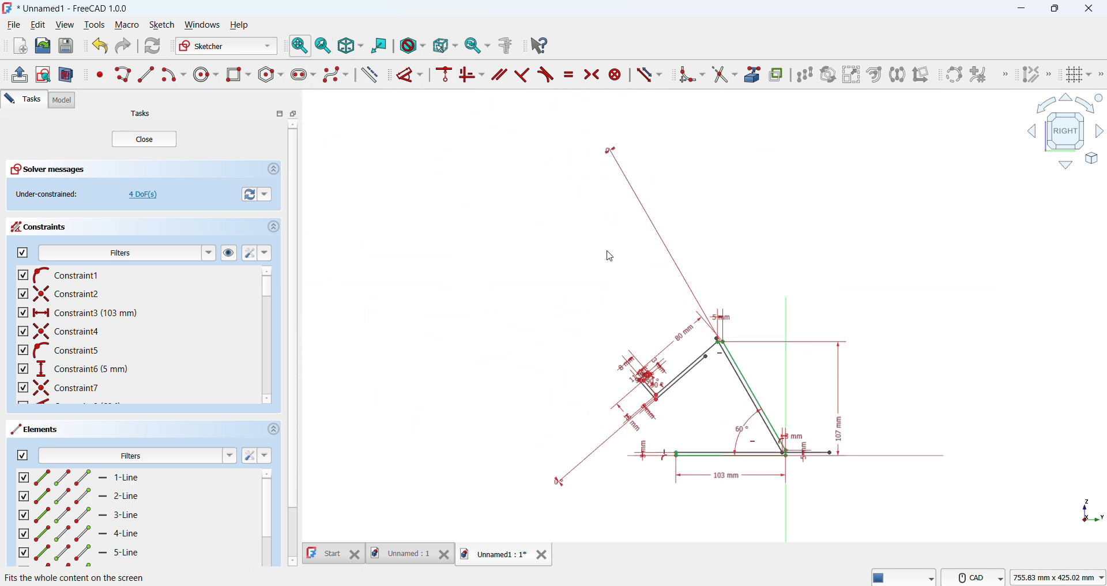
Draw a line extending the inner support arm line from its upper endpoint across the inner leg line and past the outer leg line.
scroll(642, 306, up, 6)
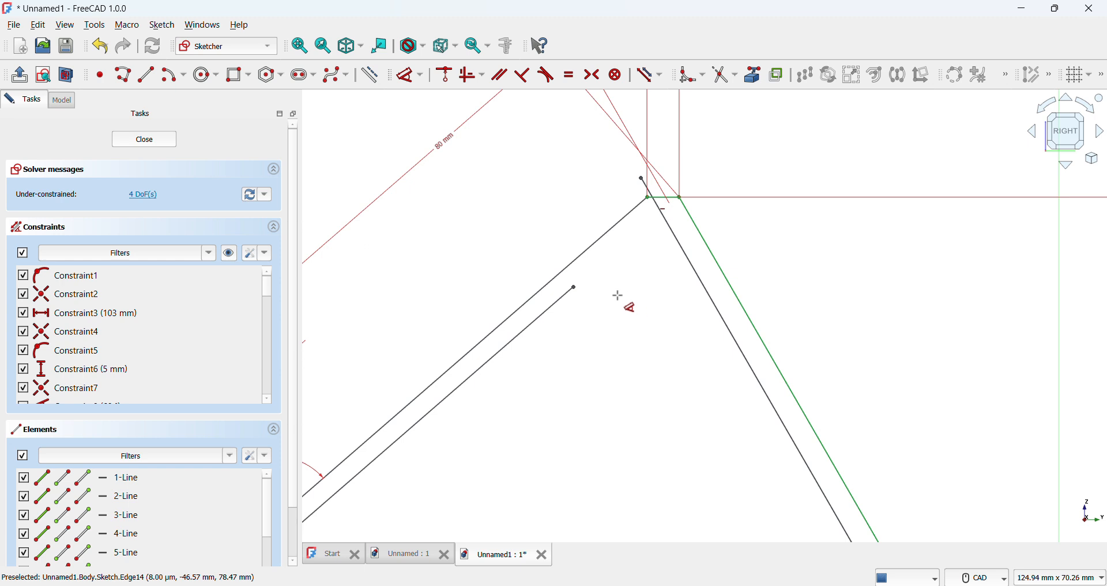
click(123, 75)
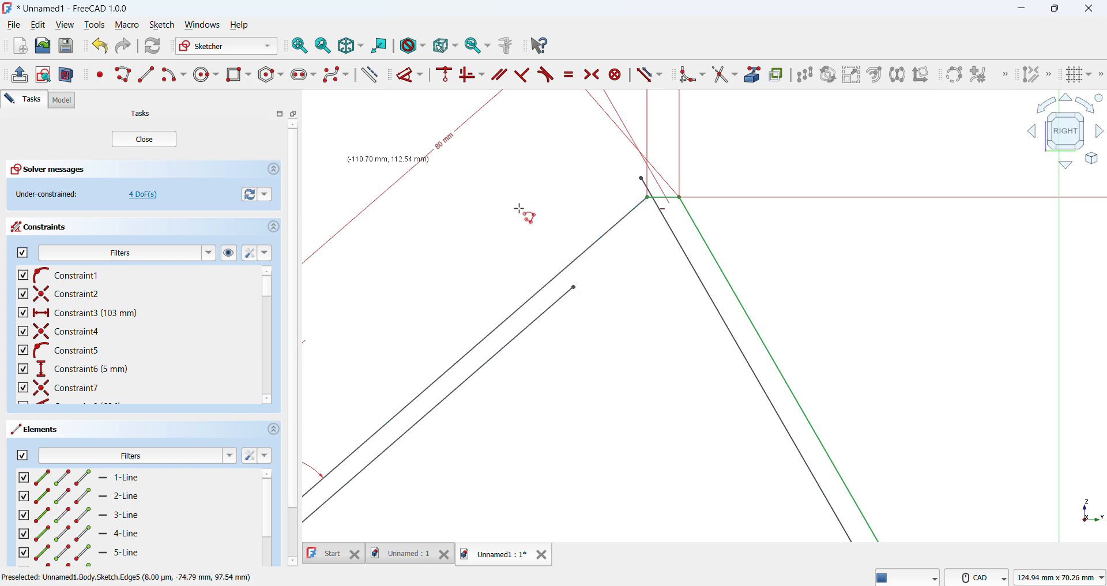
click(575, 288)
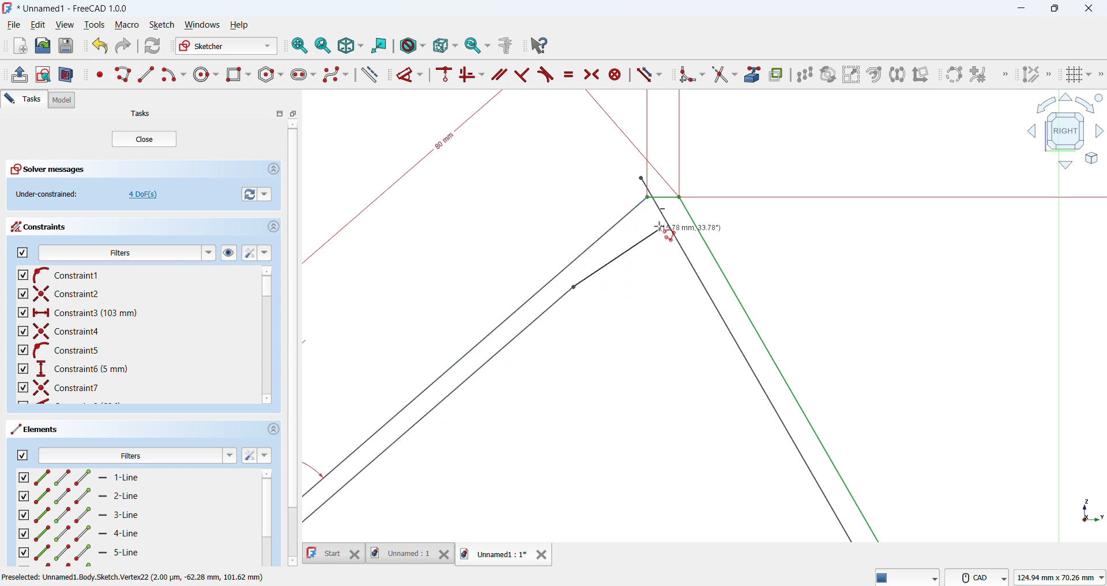
click(755, 129)
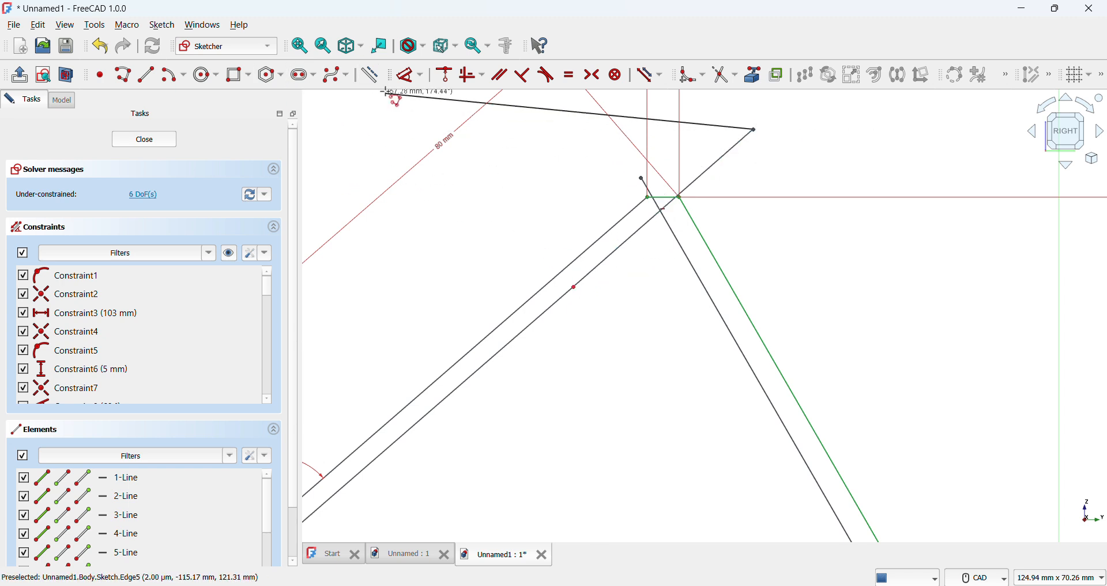
Add an angle constraint making the new extension line parallel to the outer support arm line.
click(409, 83)
click(606, 255)
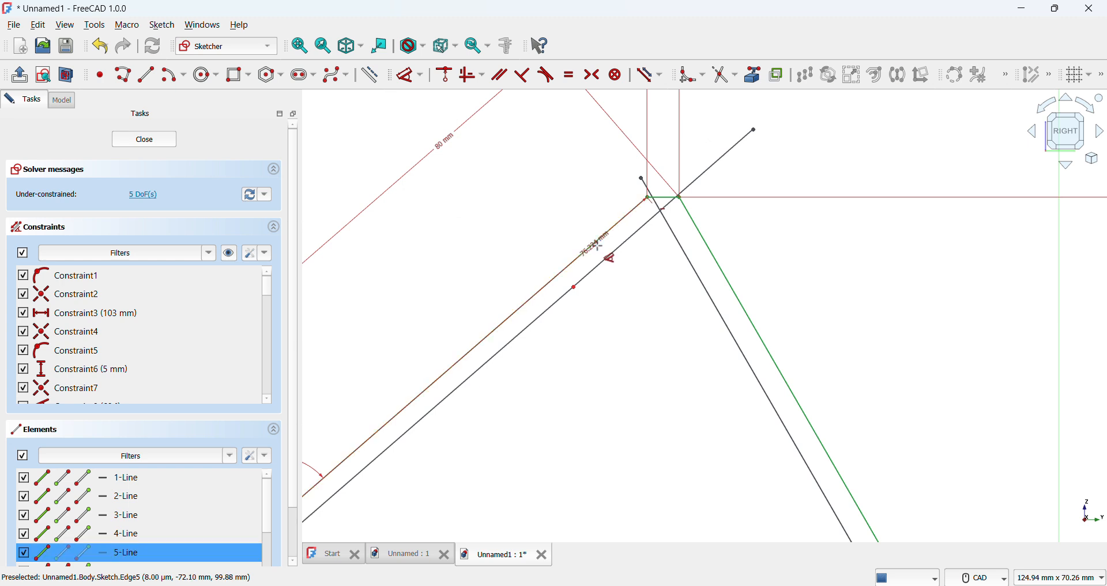
click(753, 130)
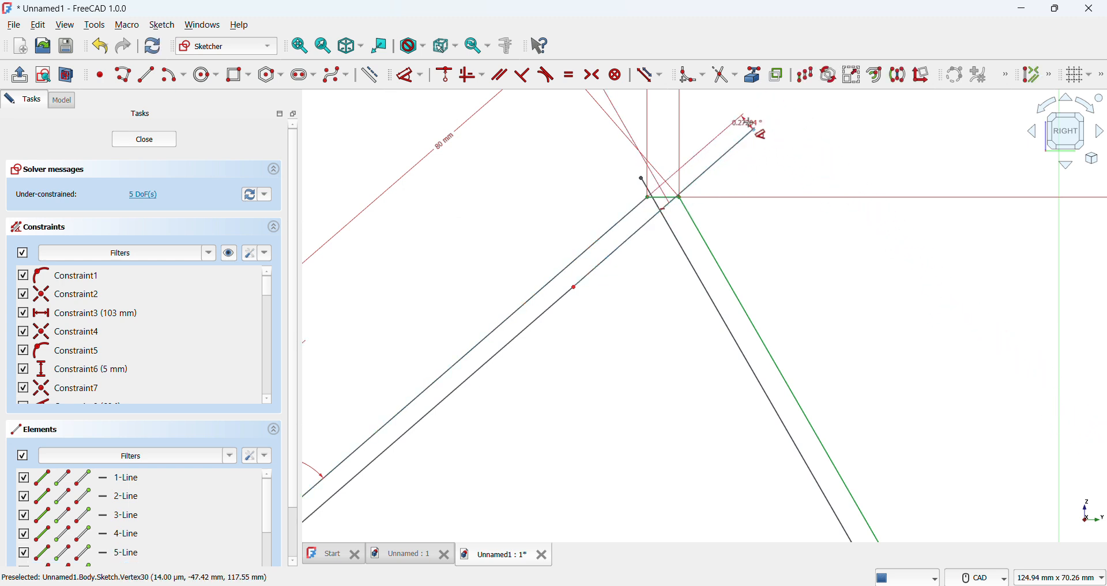
click(755, 124)
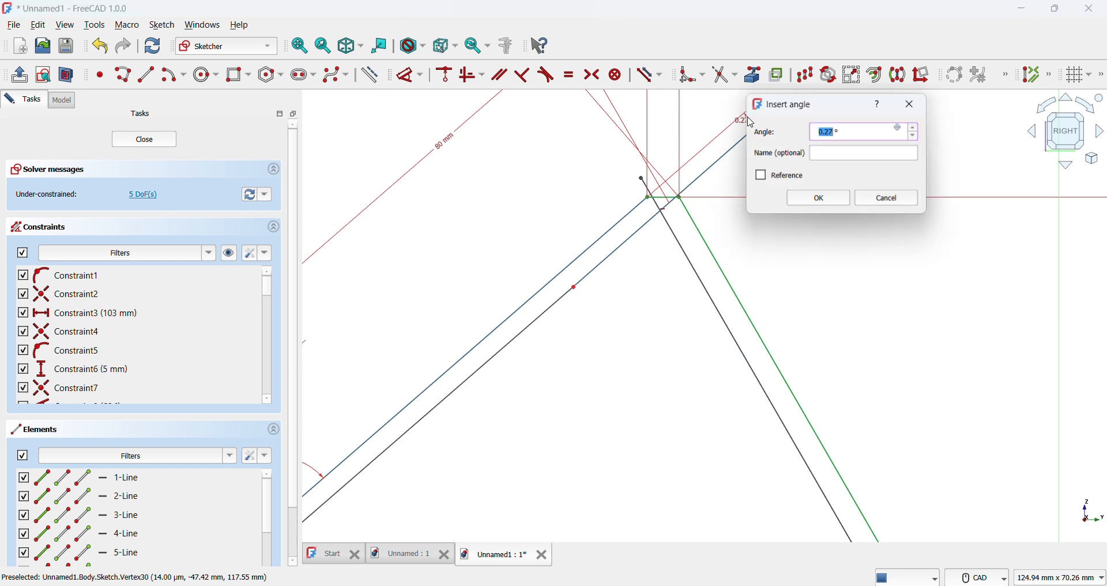
key(Return)
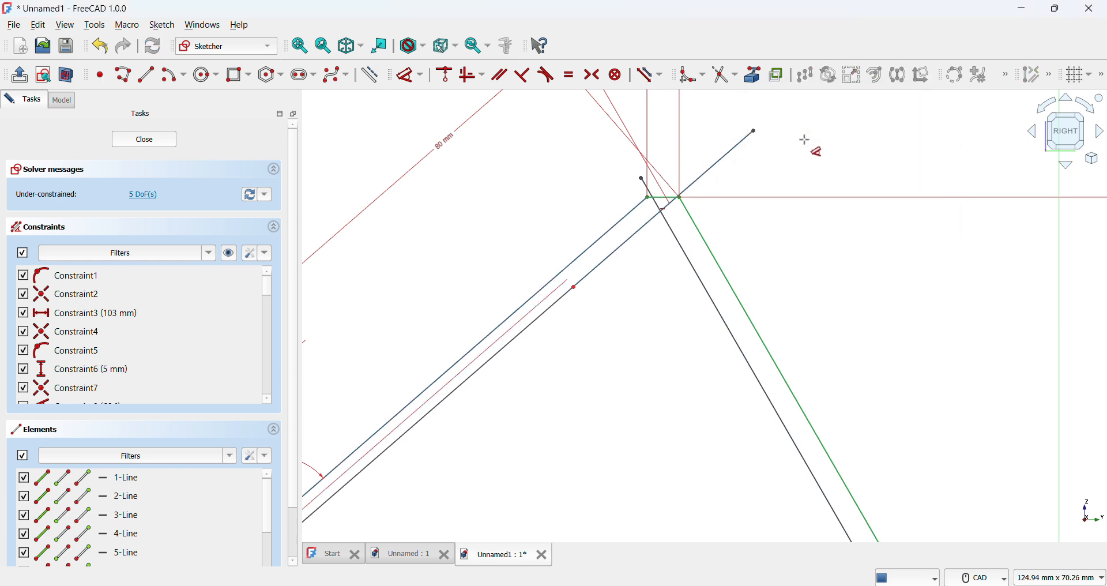
Trim the extension line and the inner leg line beyond their intersection near the top of the leg.
scroll(608, 166, down, 1)
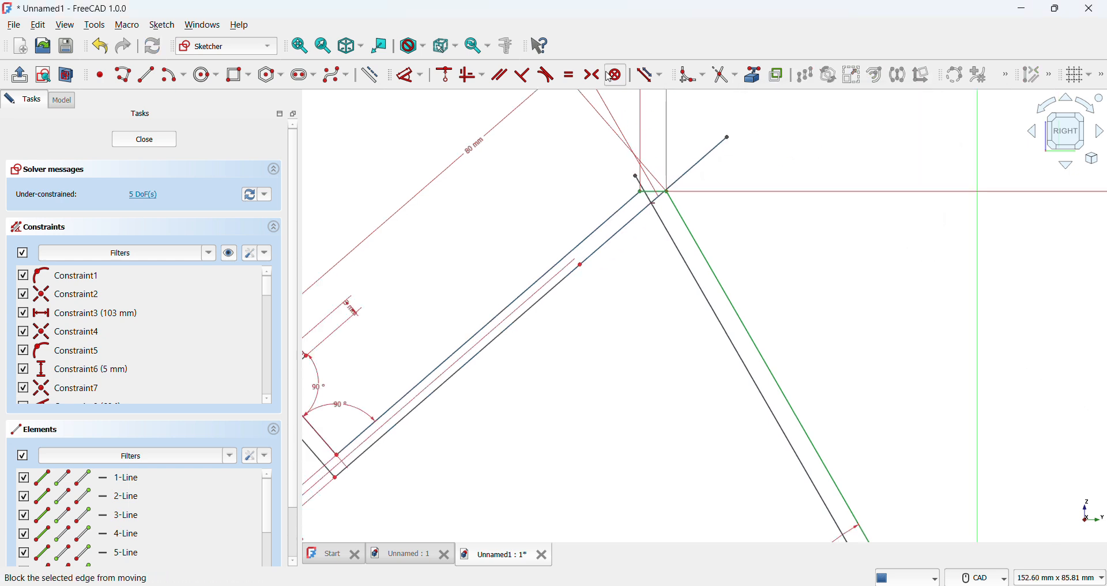
click(723, 85)
click(711, 155)
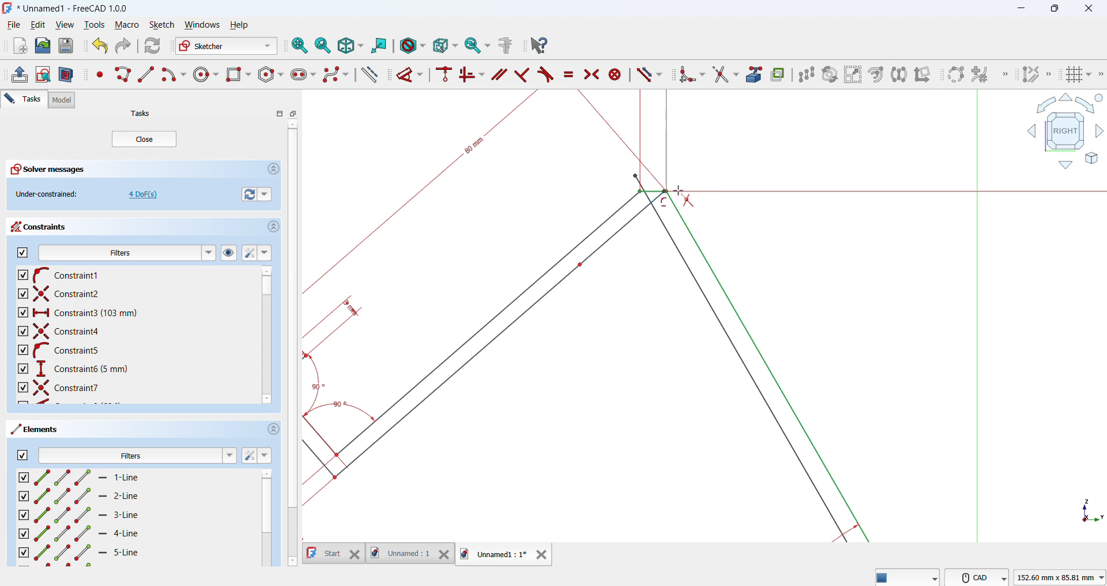
scroll(672, 212, up, 2)
scroll(672, 212, up, 3)
click(616, 178)
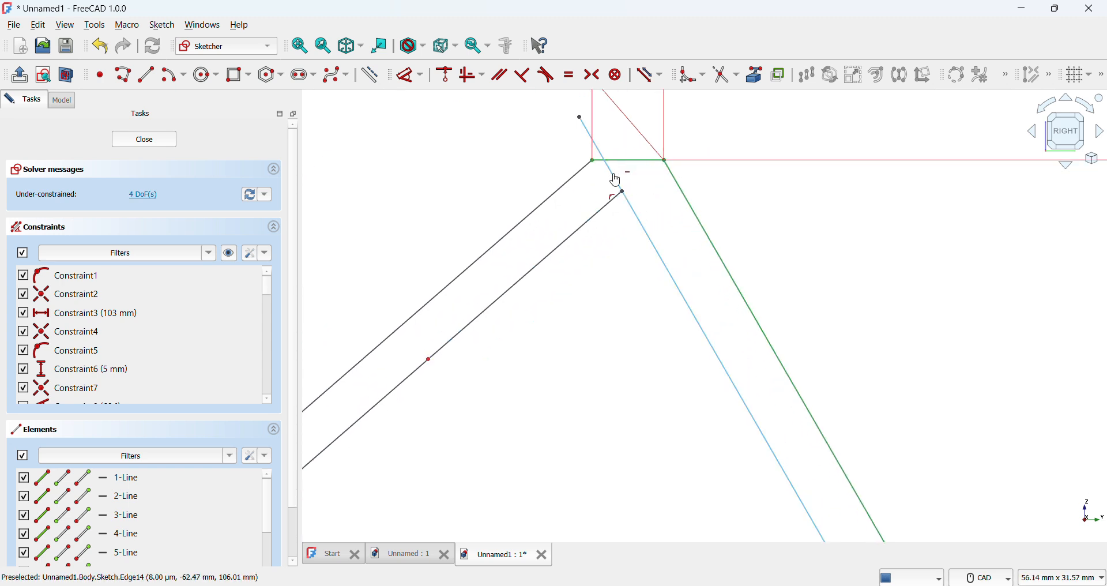
click(596, 143)
Trim the upper base line where it runs past the inner leg line at the leg's foot.
scroll(662, 292, down, 4)
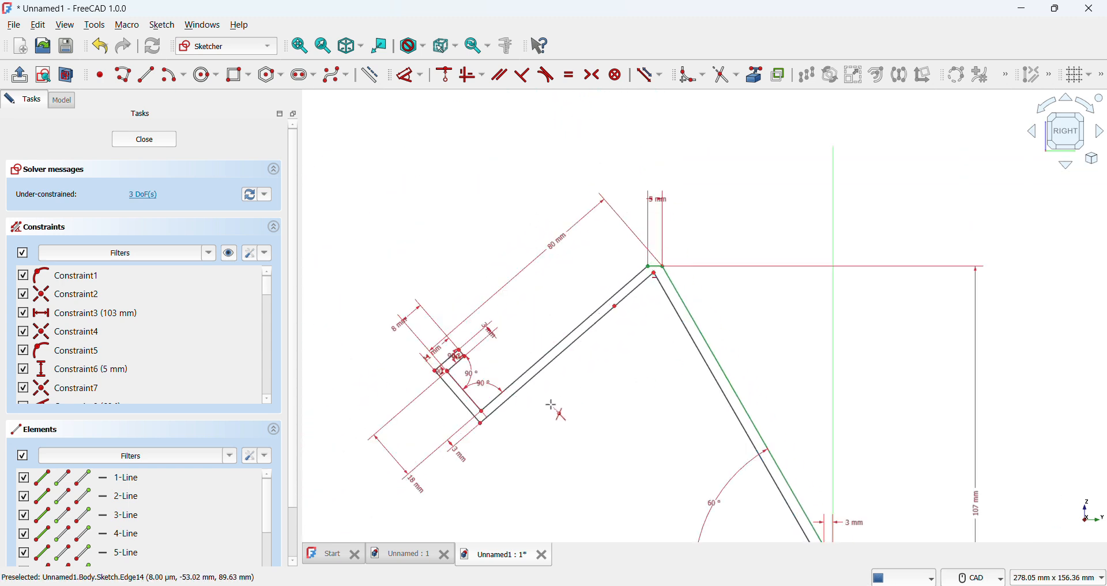
click(300, 45)
scroll(850, 328, up, 15)
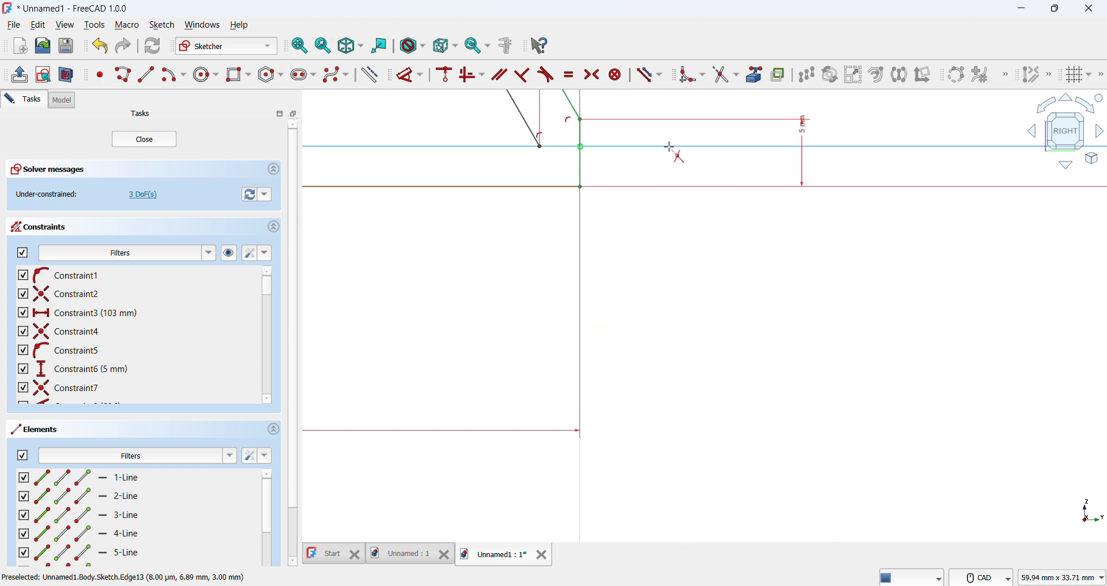
click(669, 146)
scroll(571, 213, down, 10)
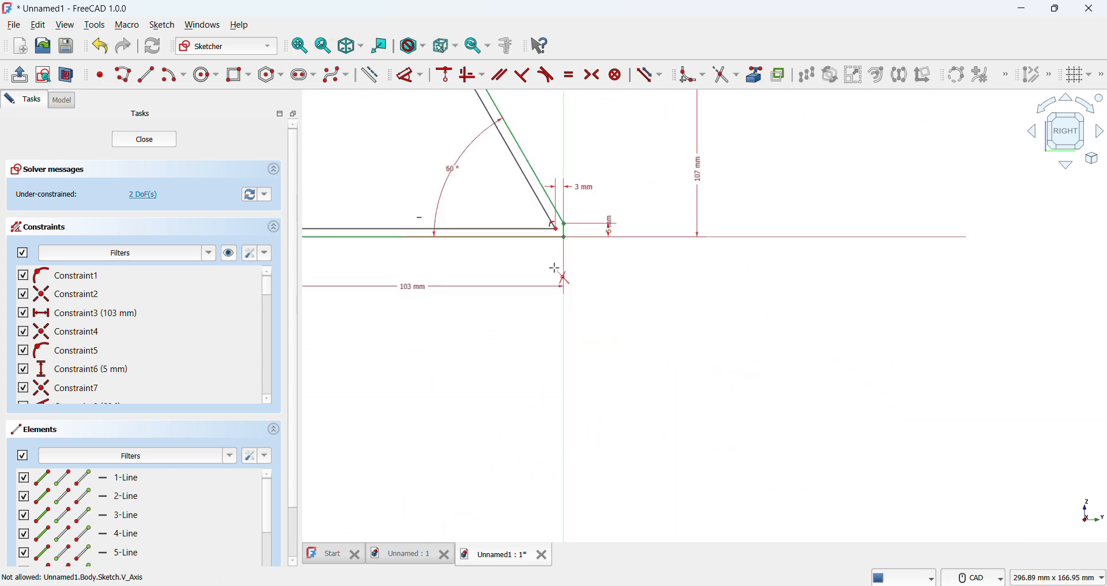
Finish the sketch and pad the profile 60 mm, symmetric to the plane.
click(304, 49)
scroll(769, 352, up, 5)
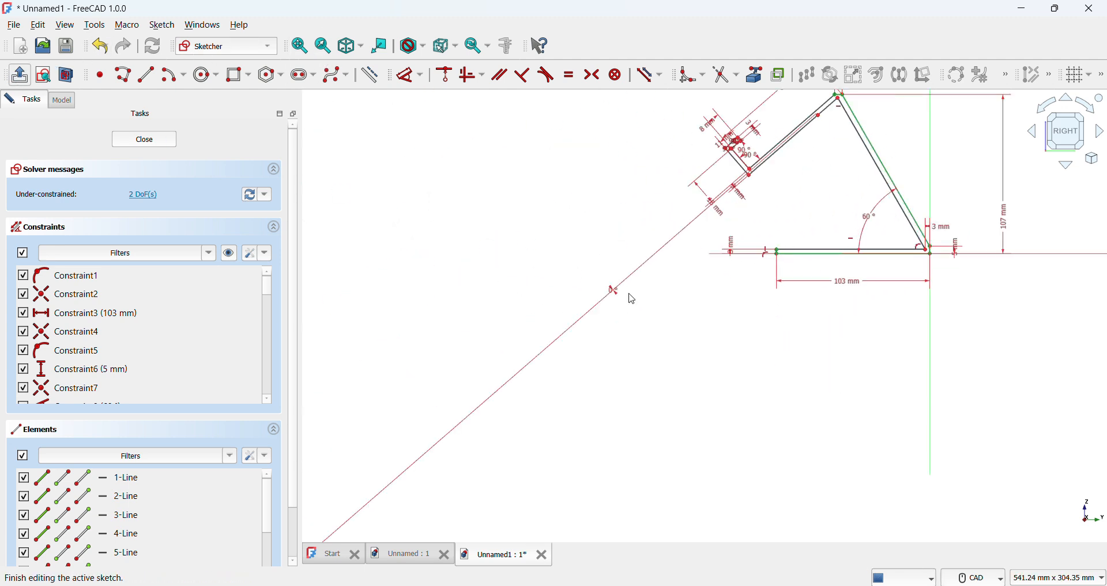
key(Escape)
click(214, 77)
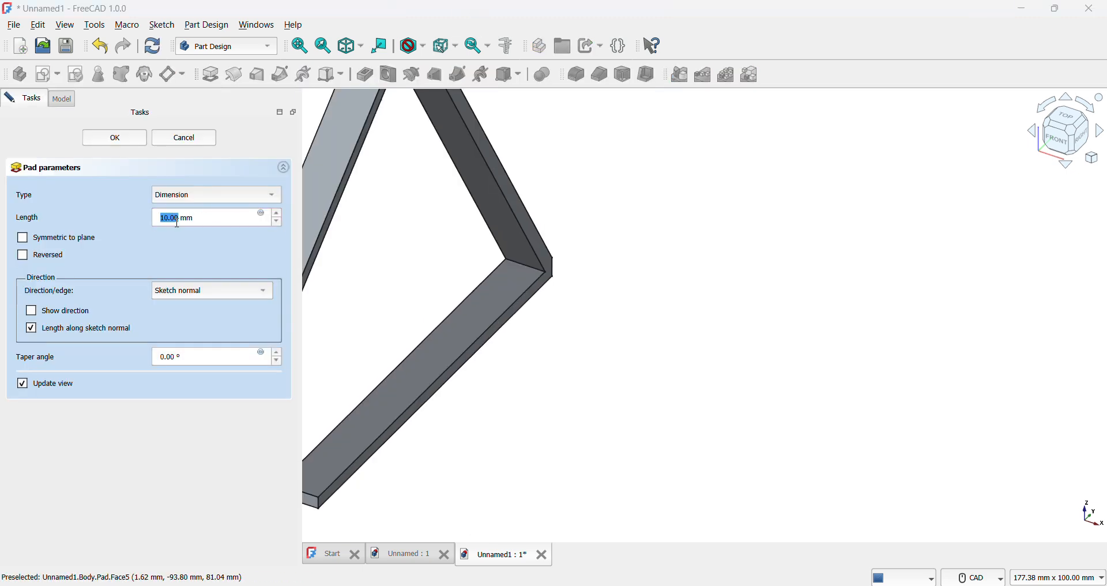
click(179, 219)
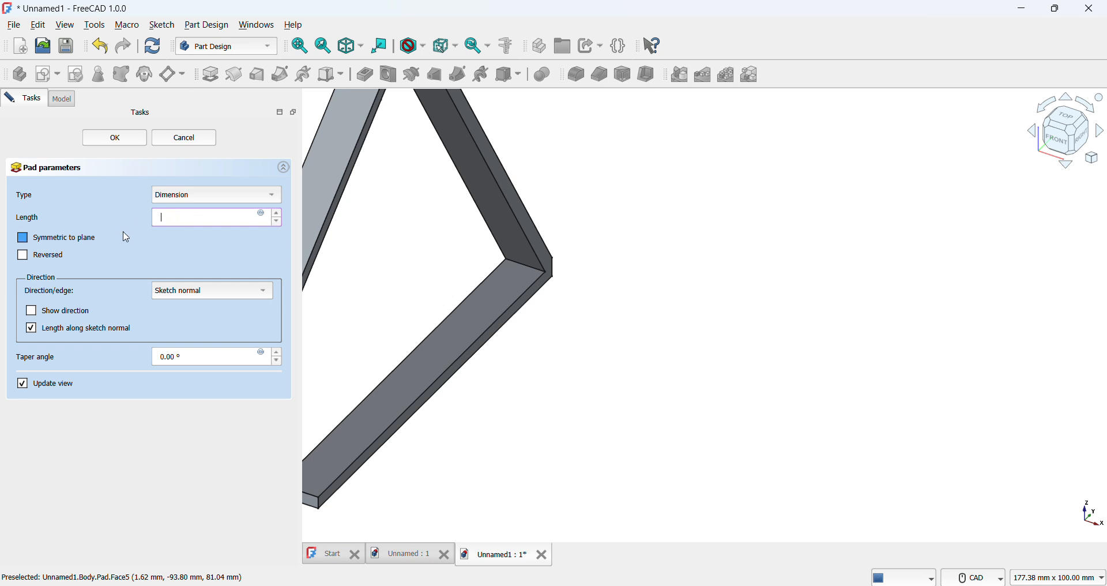
click(86, 242)
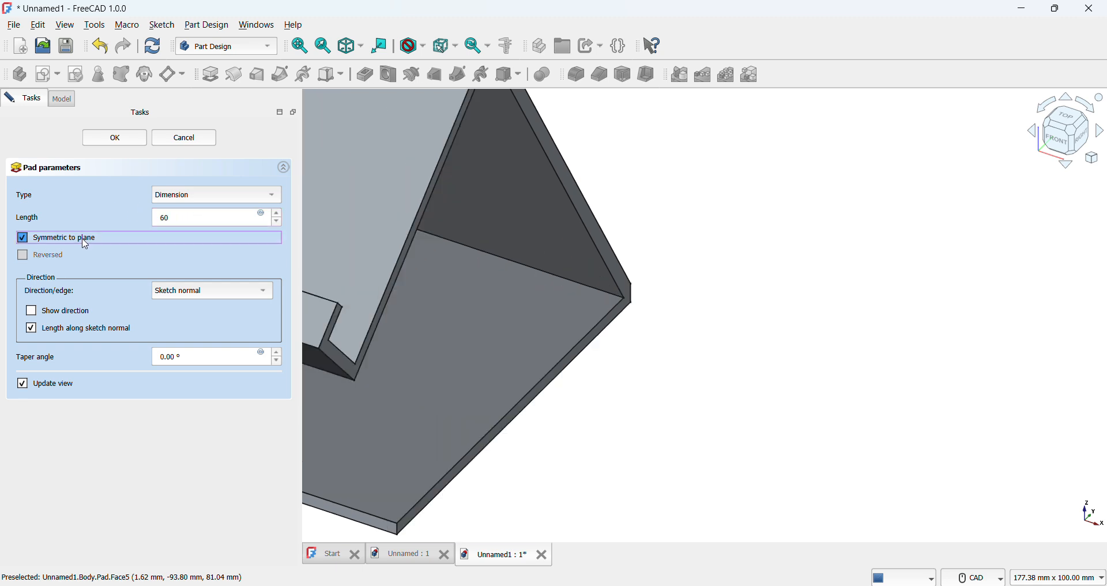
click(115, 139)
scroll(369, 248, down, 5)
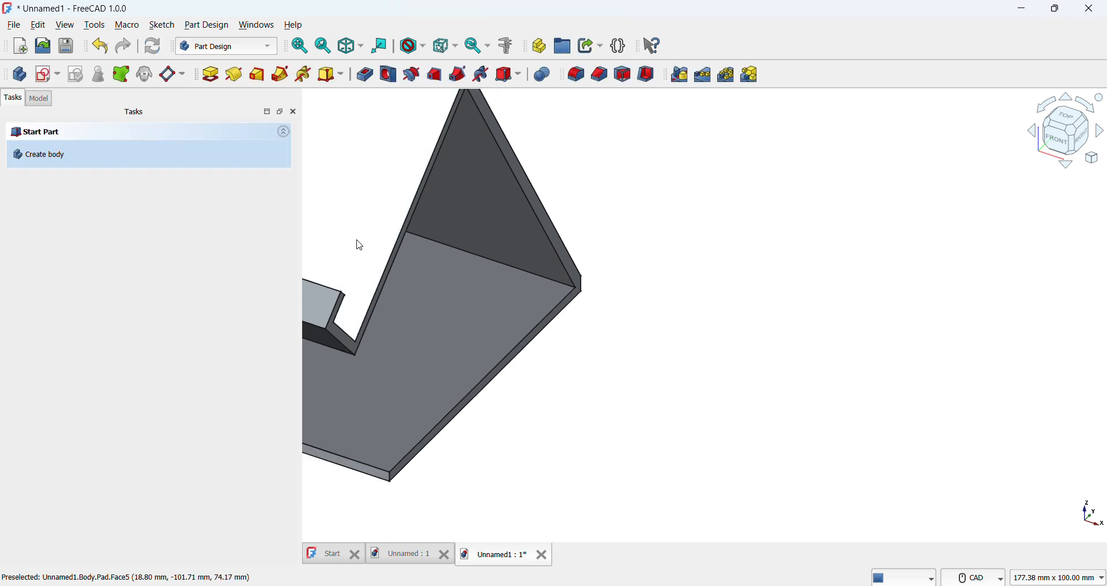
Fillet the inner edge between the base and the leg with a 6 mm radius.
click(299, 46)
scroll(722, 343, up, 5)
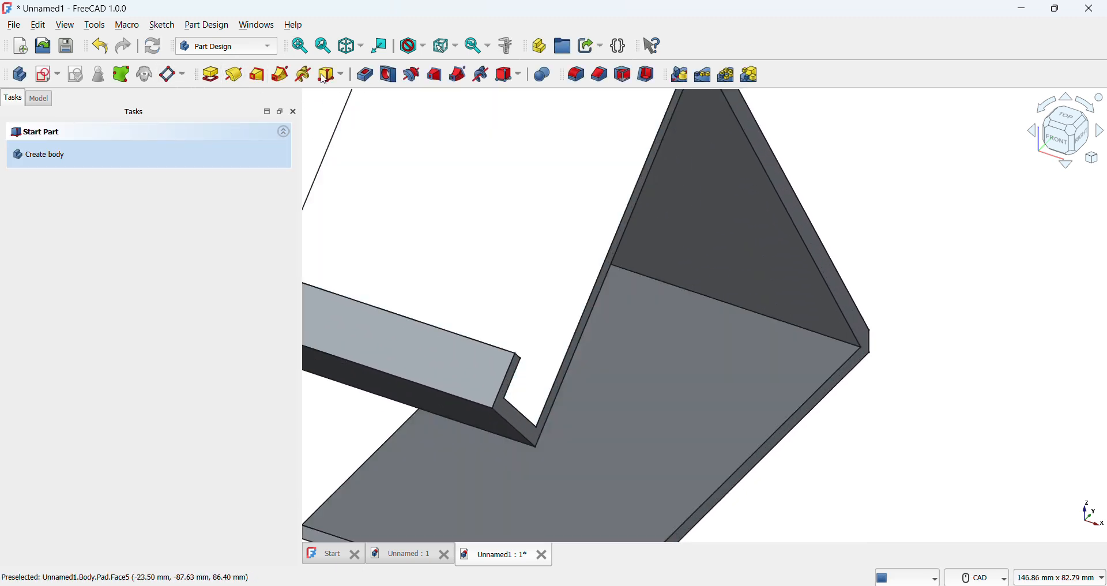
click(577, 74)
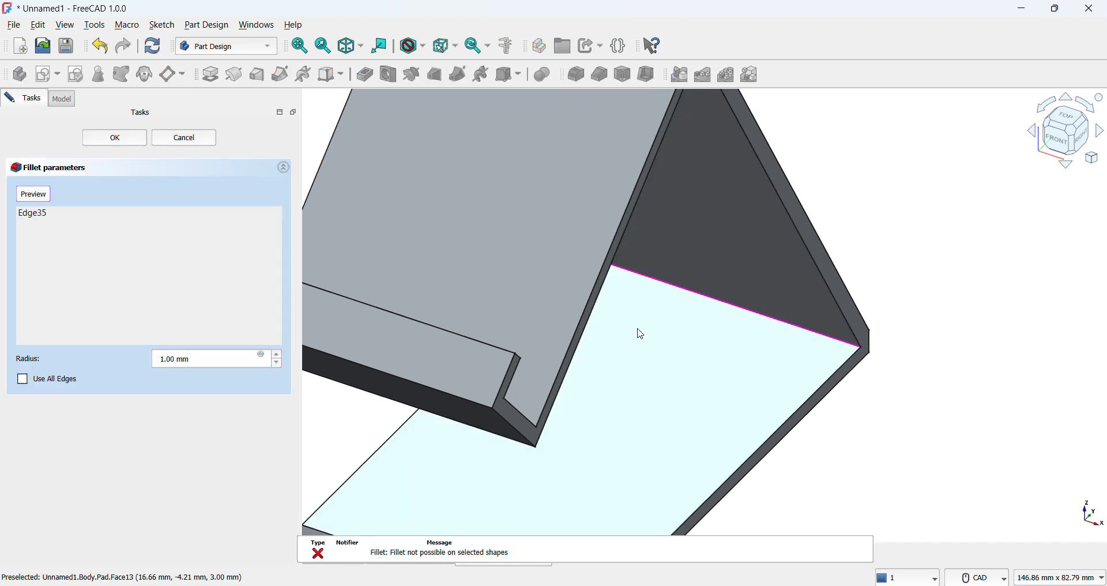
scroll(278, 359, up, 5)
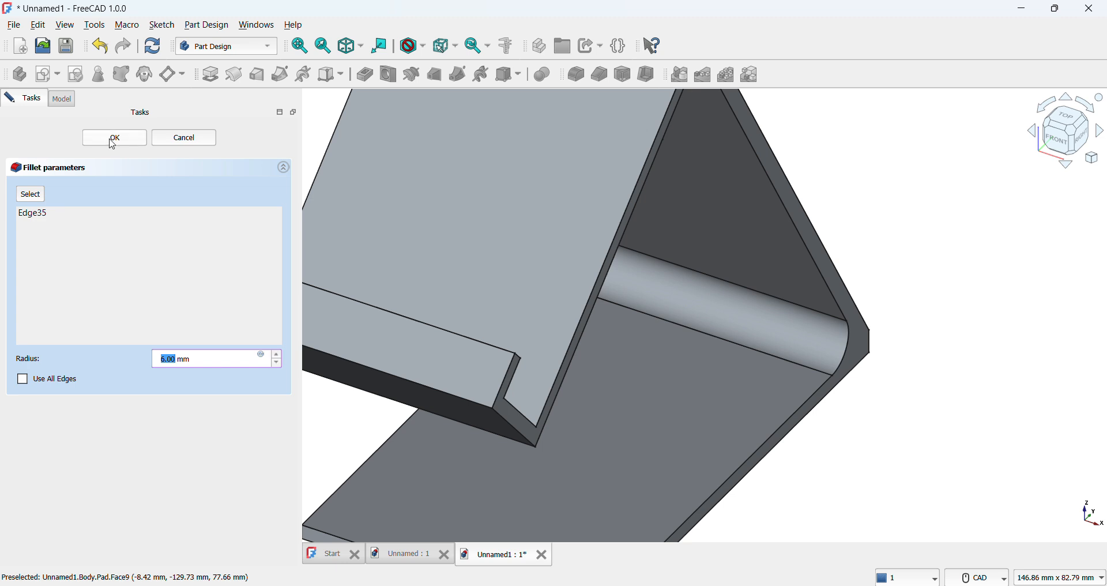
key(Return)
scroll(771, 272, down, 5)
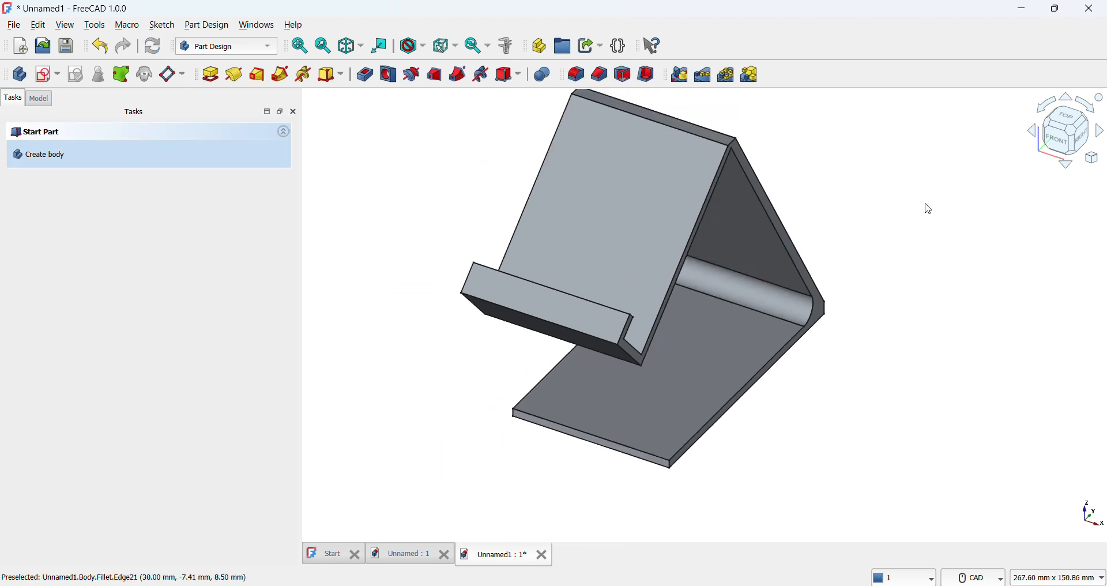
Fillet the inner edge where the leg meets the support arm.
middle_drag(893, 203, 551, 202)
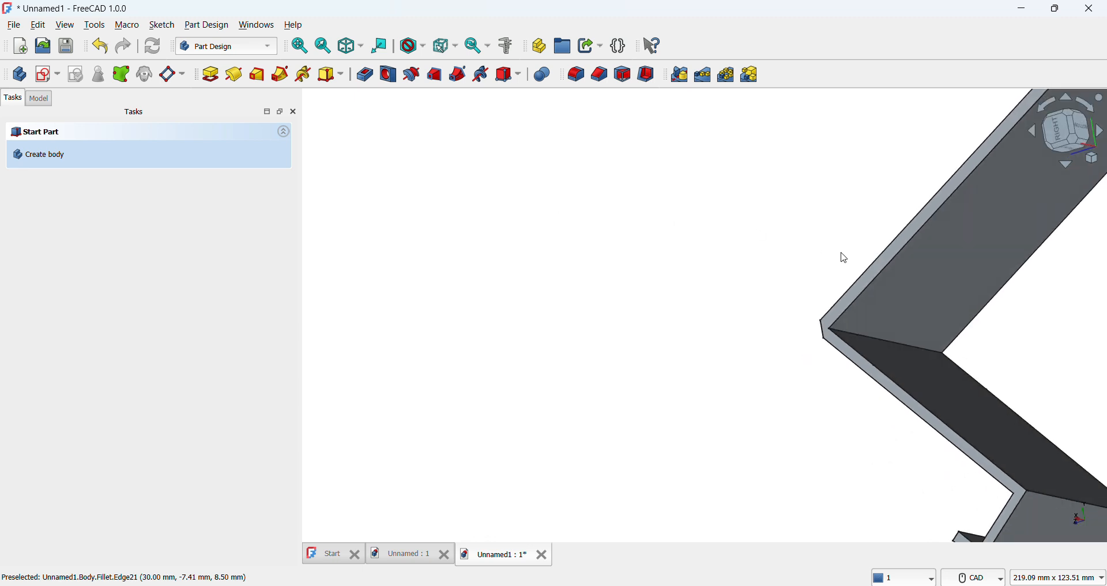
click(854, 333)
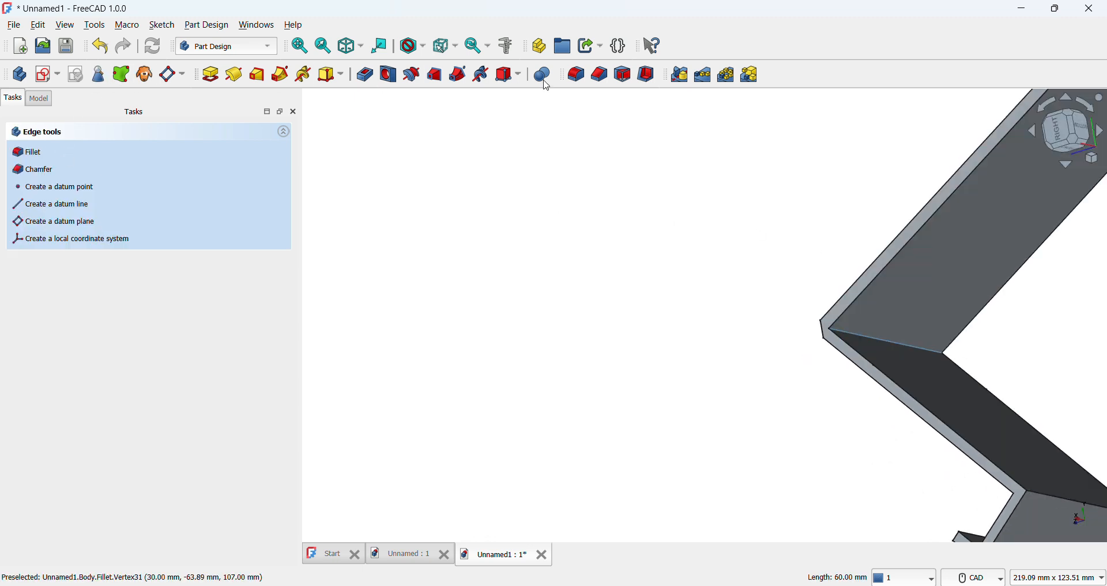
click(578, 81)
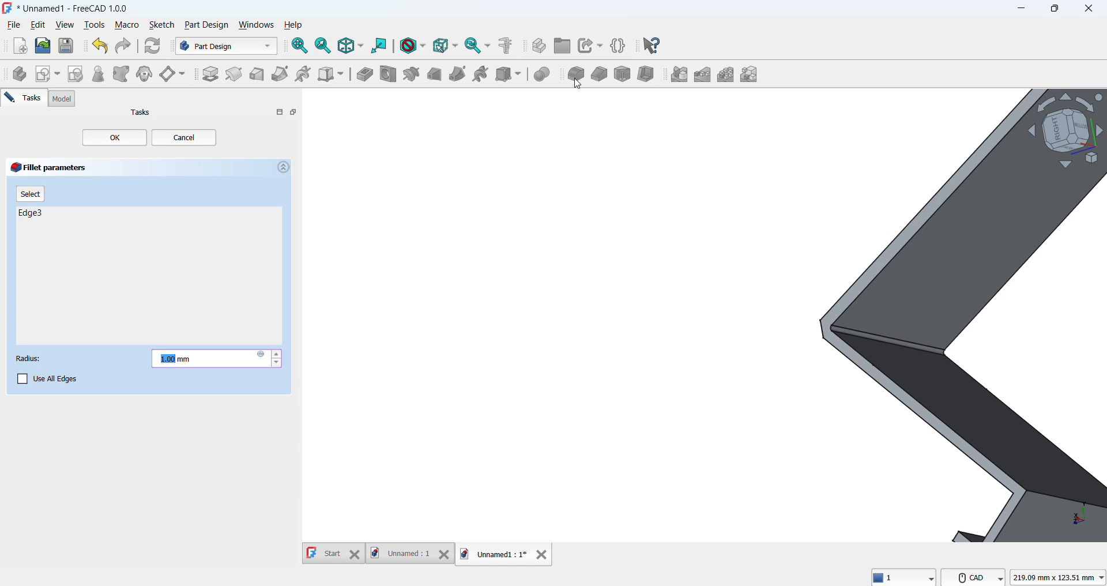
key(Return)
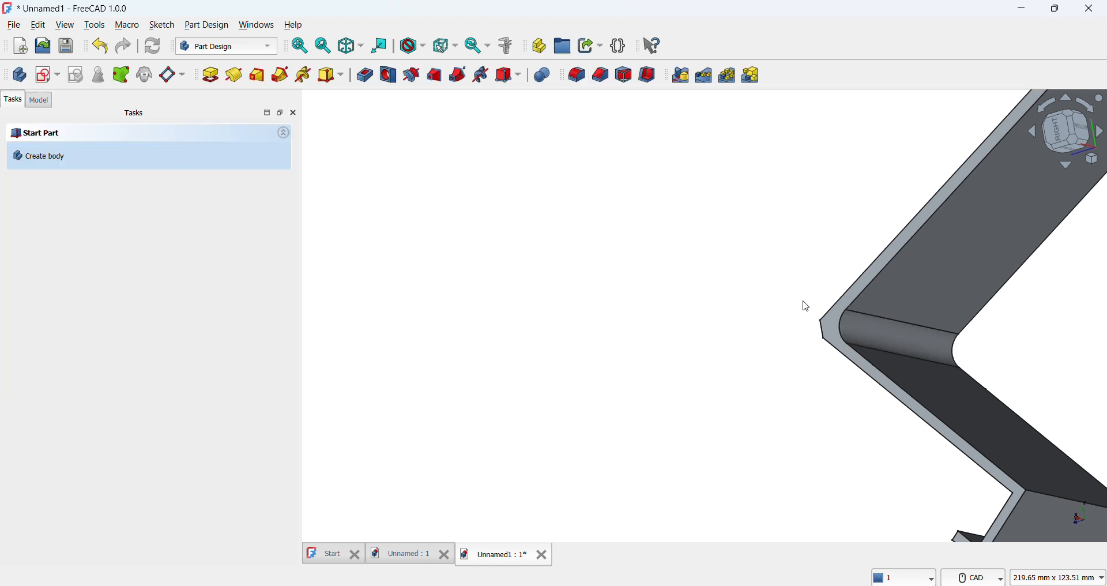
scroll(647, 276, down, 3)
Fillet both long edges of the narrow outer face joining the leg and the support arm with a 2 mm radius.
middle_drag(590, 220, 518, 203)
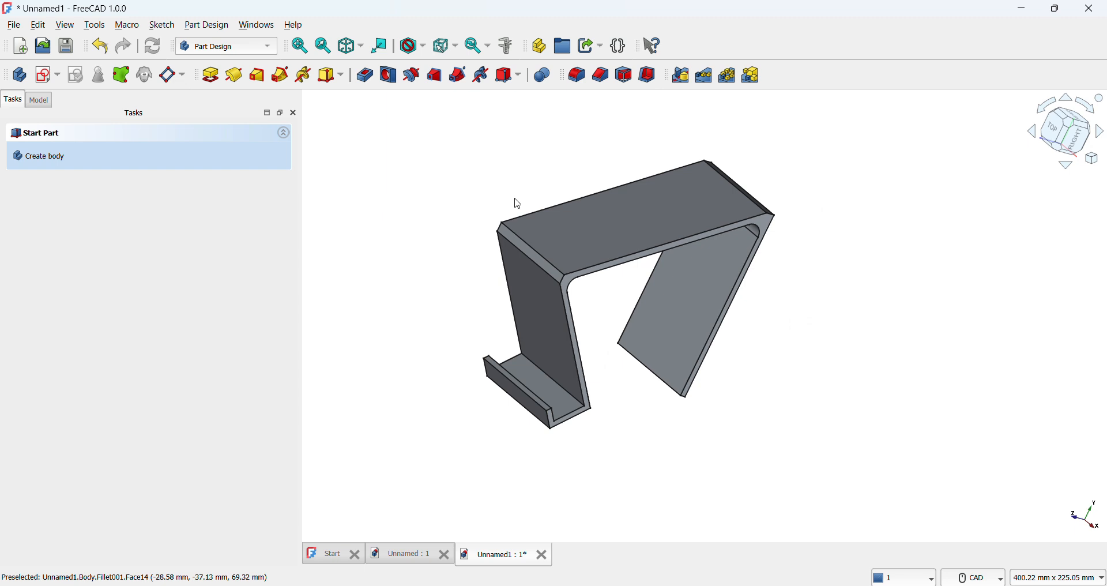
click(523, 240)
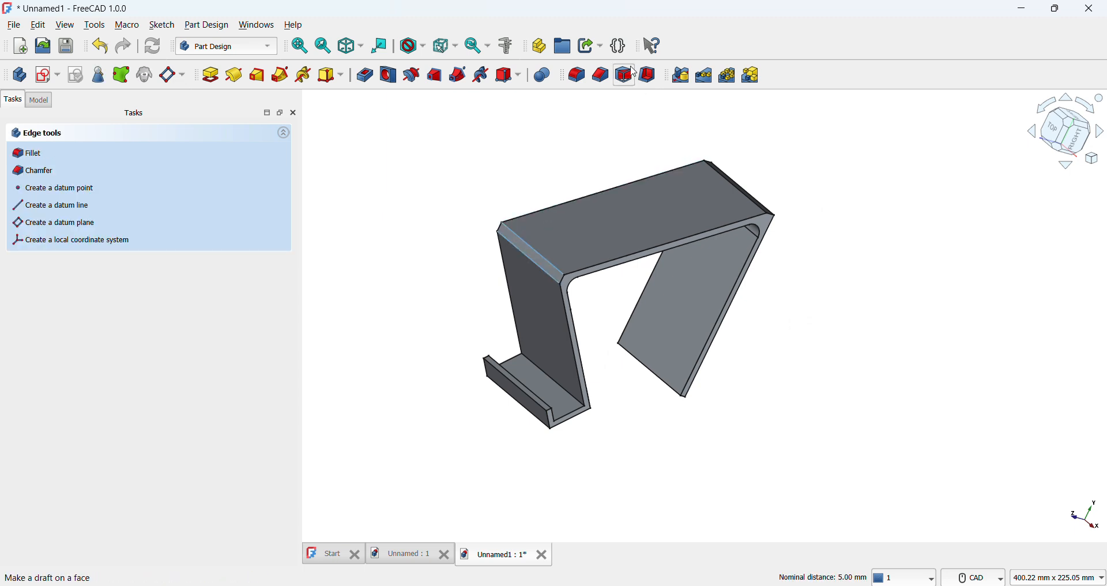
click(577, 74)
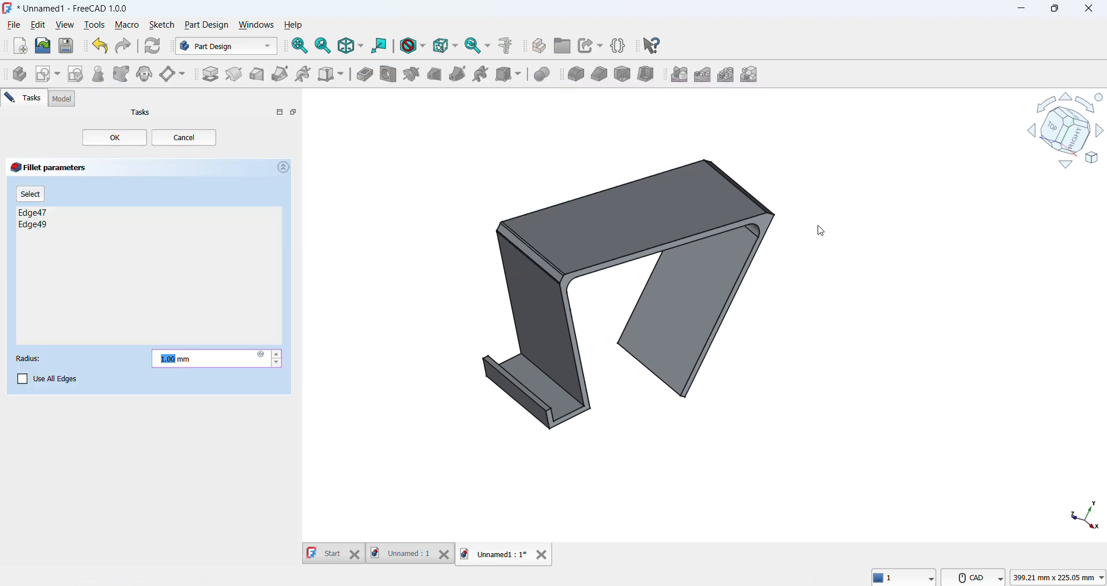
text(2)
key(Return)
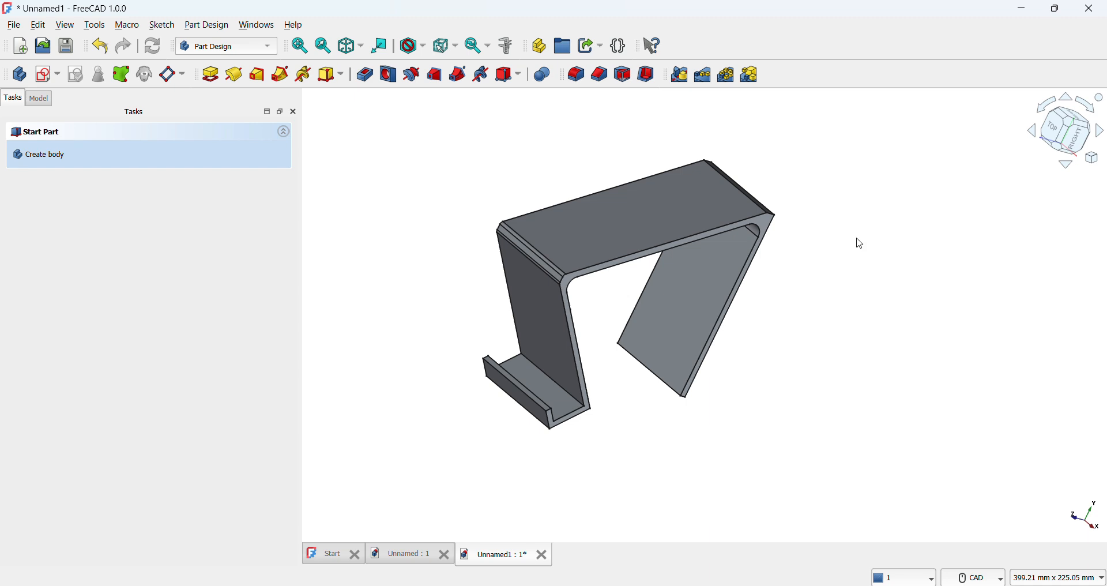
Fillet the outer long edge between the back of the leg and the narrow face at its foot.
scroll(836, 190, up, 5)
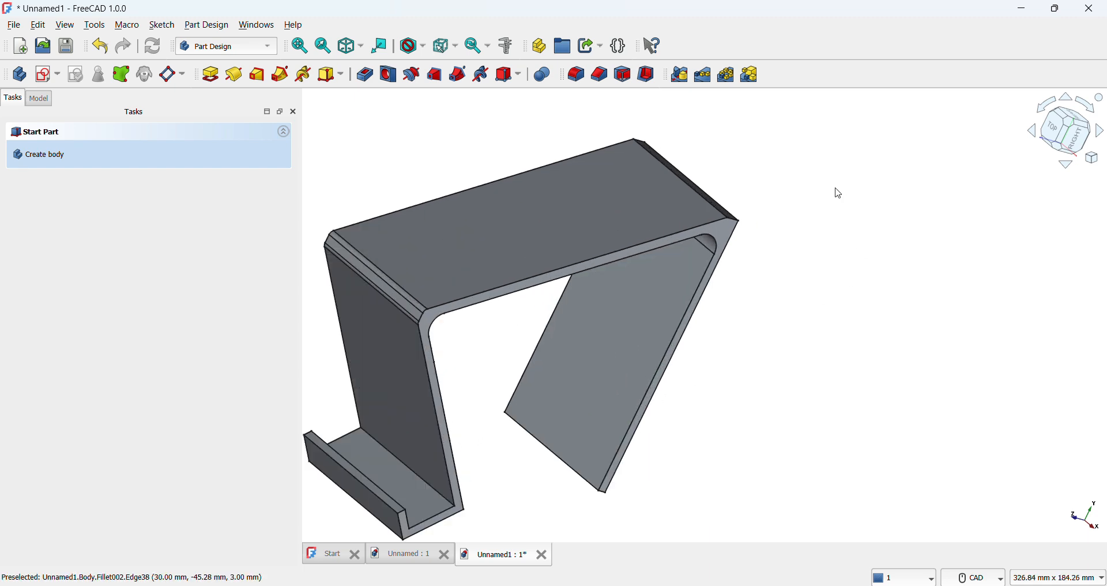
click(613, 178)
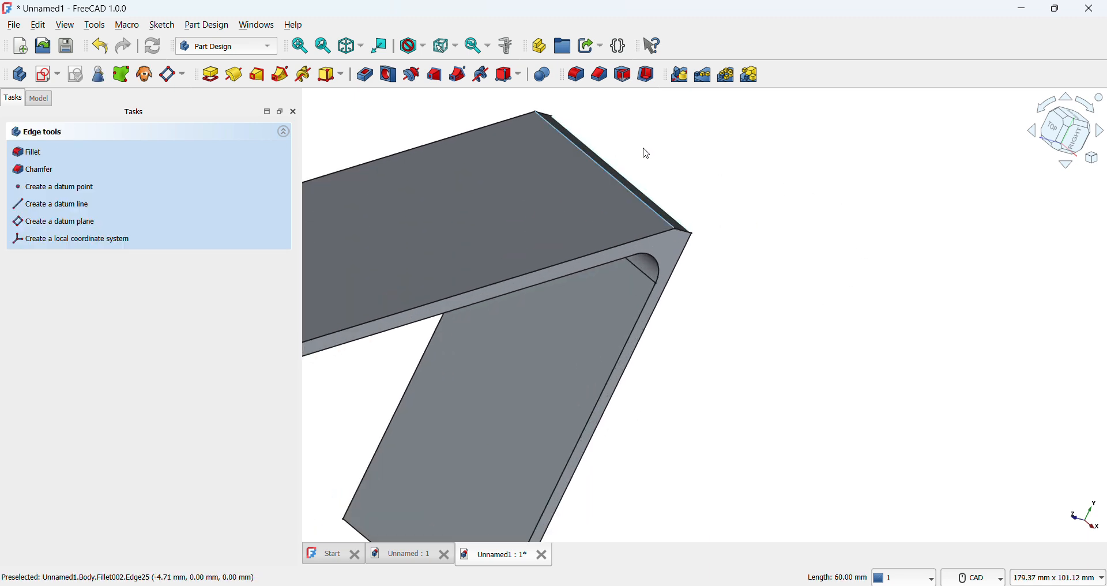
click(578, 75)
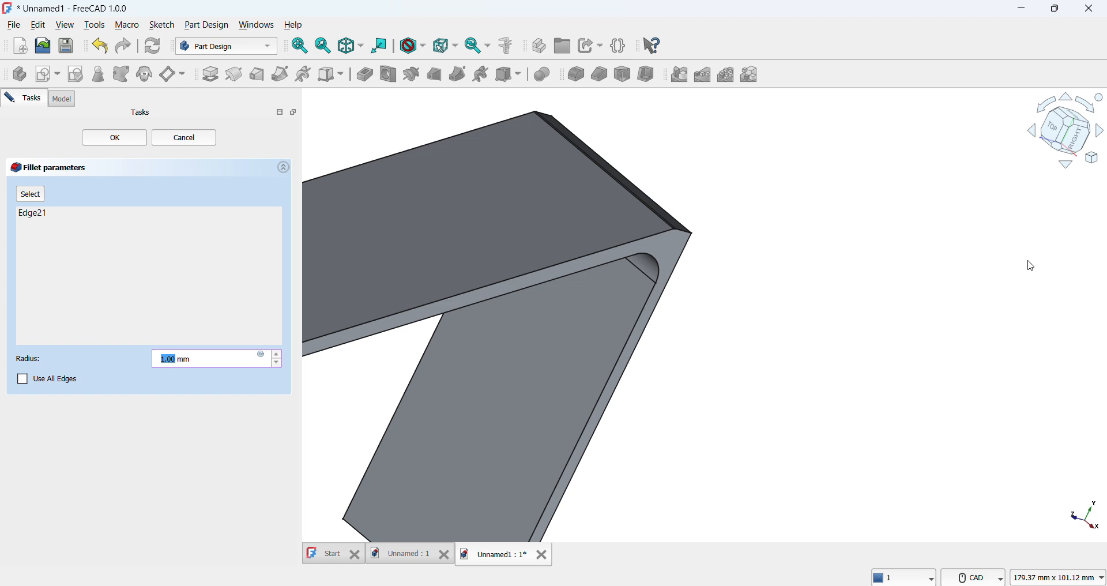
key(Return)
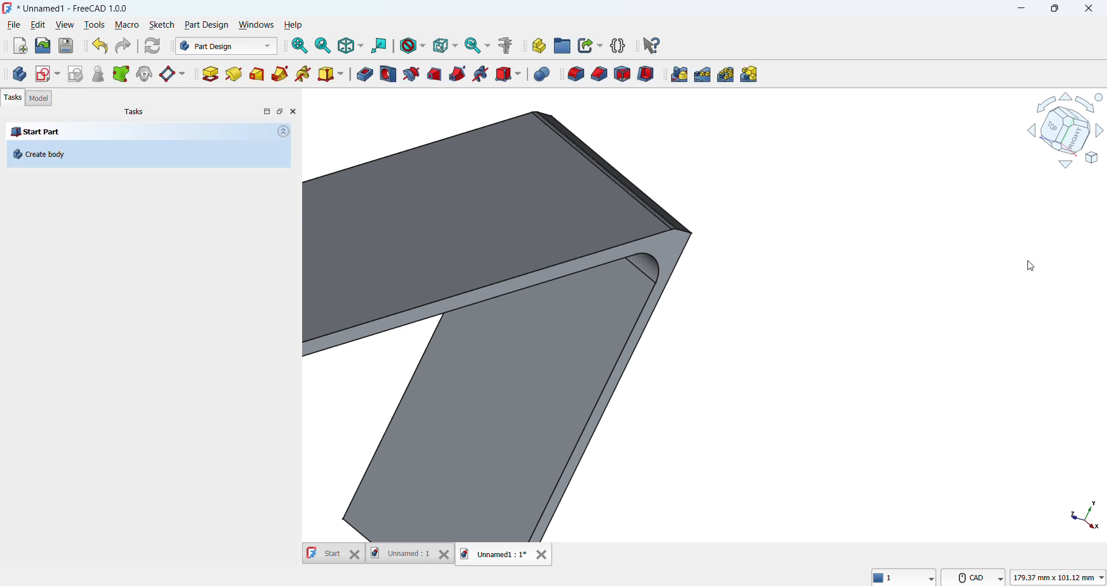
Fillet the two outer long edges of the 24 mm wide tray underside at the support arm's end with a 3 mm radius.
scroll(680, 379, down, 5)
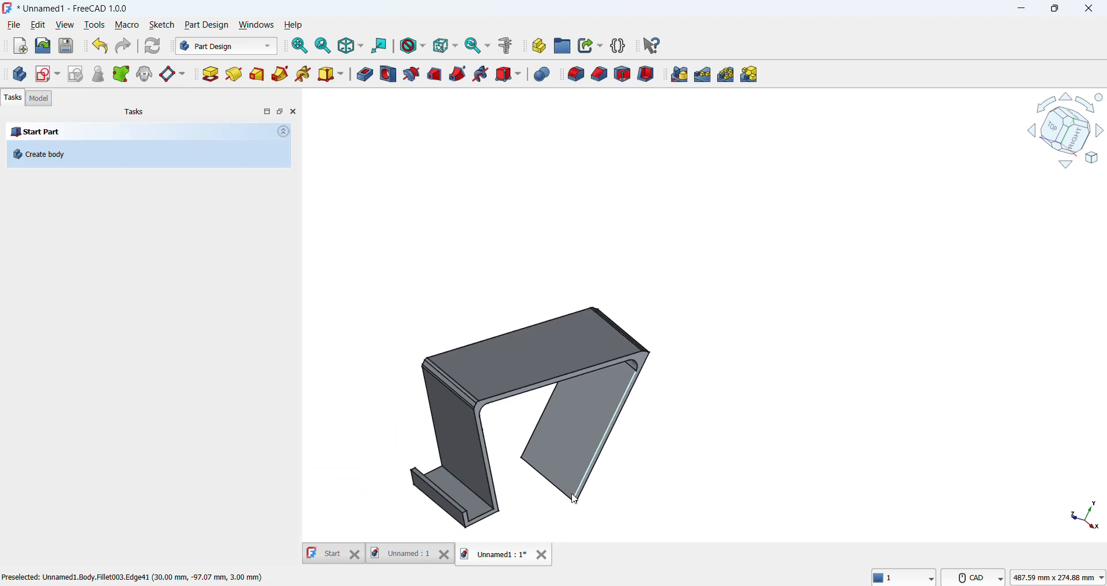
middle_drag(502, 423, 527, 295)
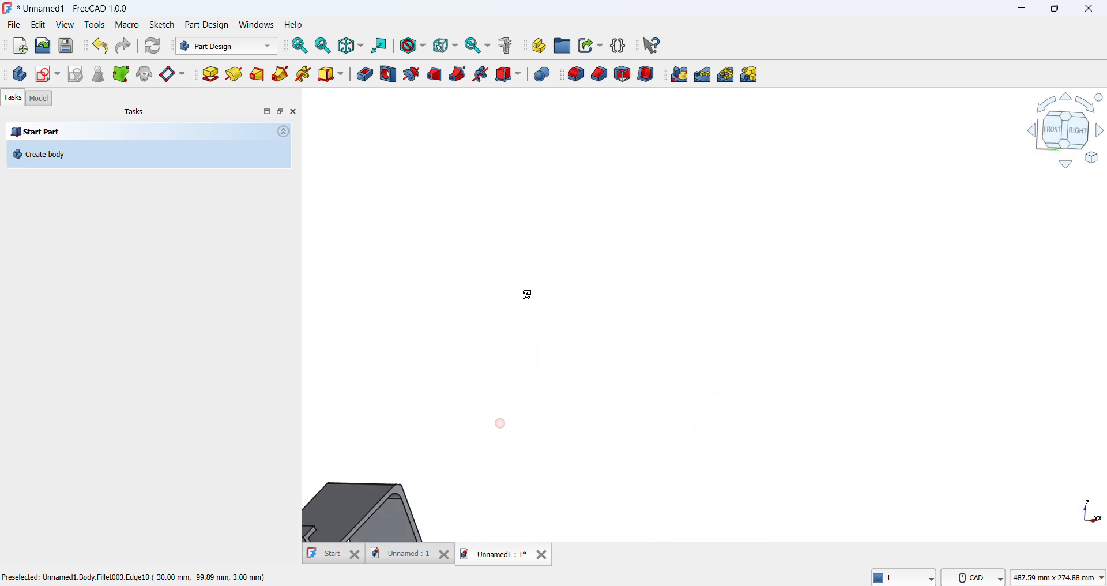
click(299, 48)
scroll(548, 393, up, 3)
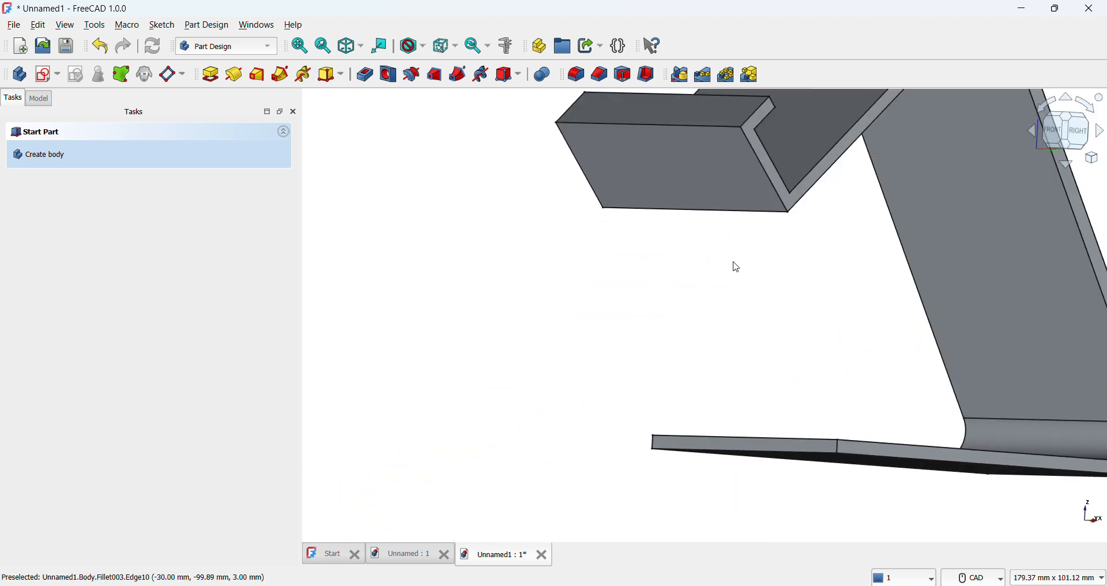
click(734, 222)
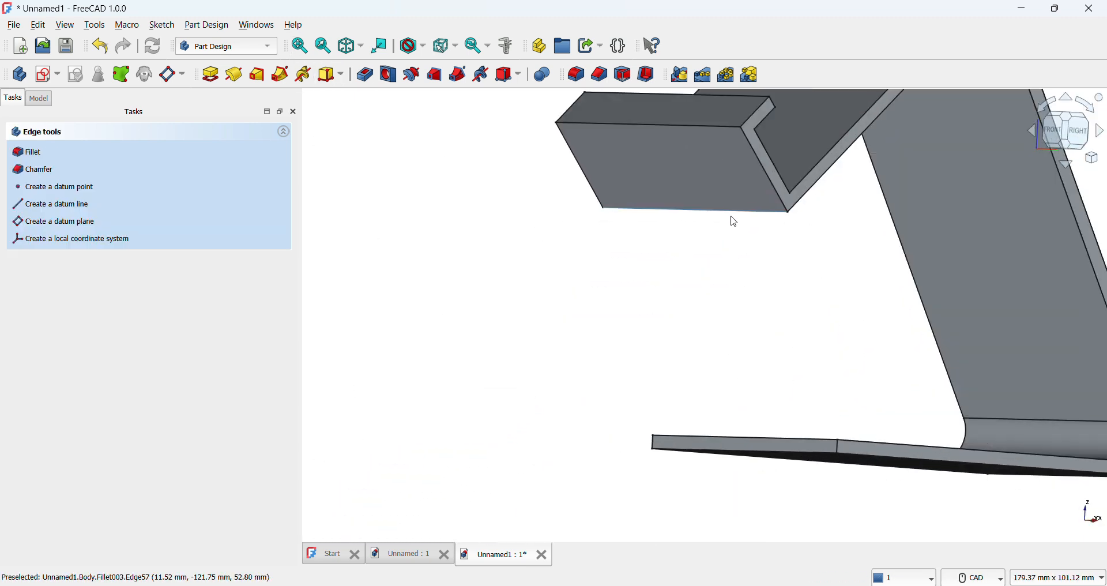
ctrl+click(661, 125)
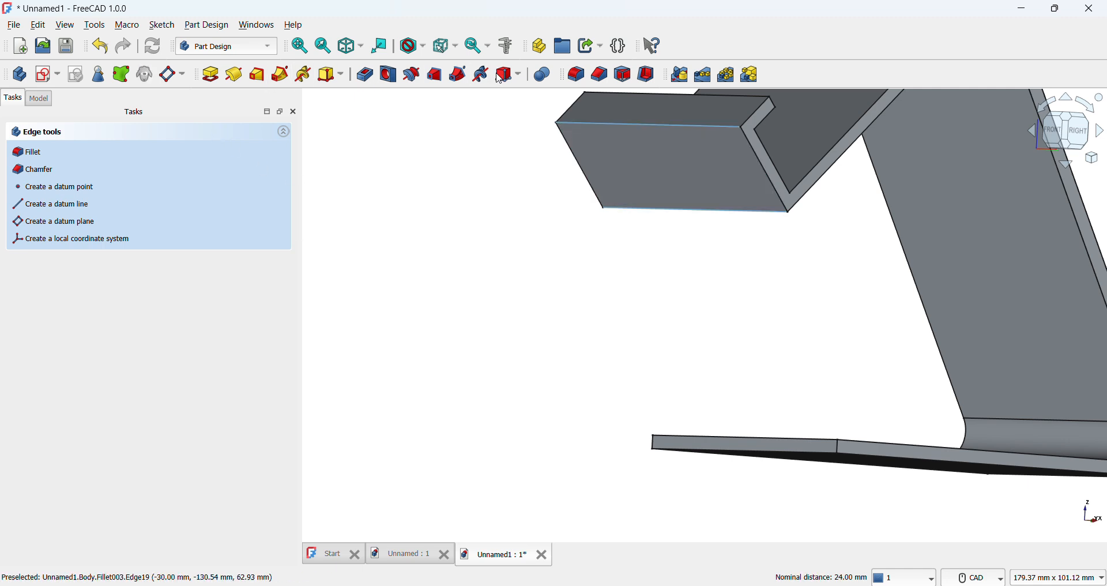
click(578, 75)
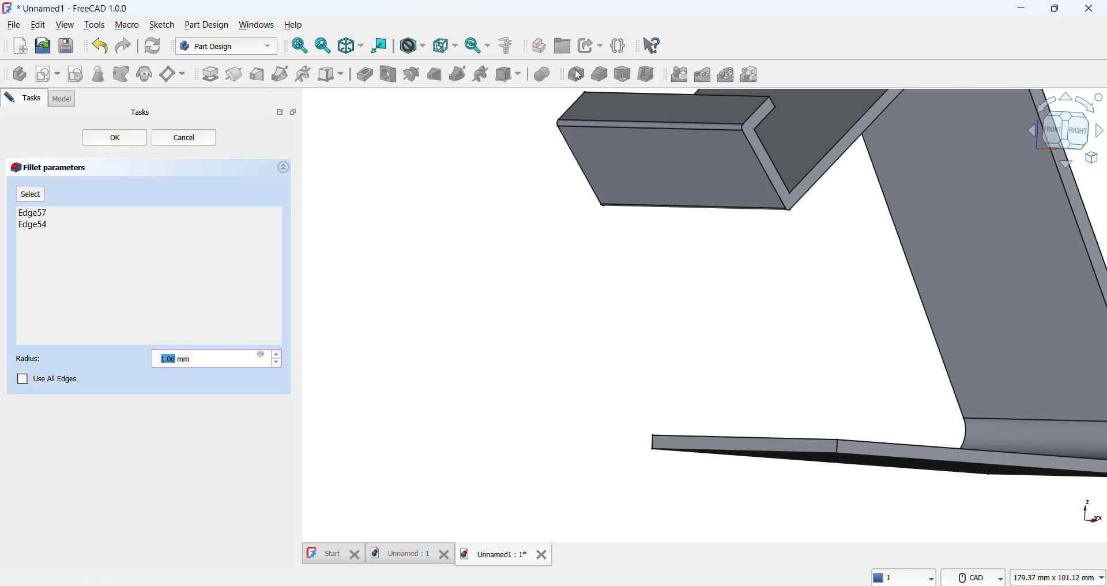
text(3)
key(Return)
Fillet the inner long edge where the support arm meets the tray floor.
scroll(800, 225, down, 3)
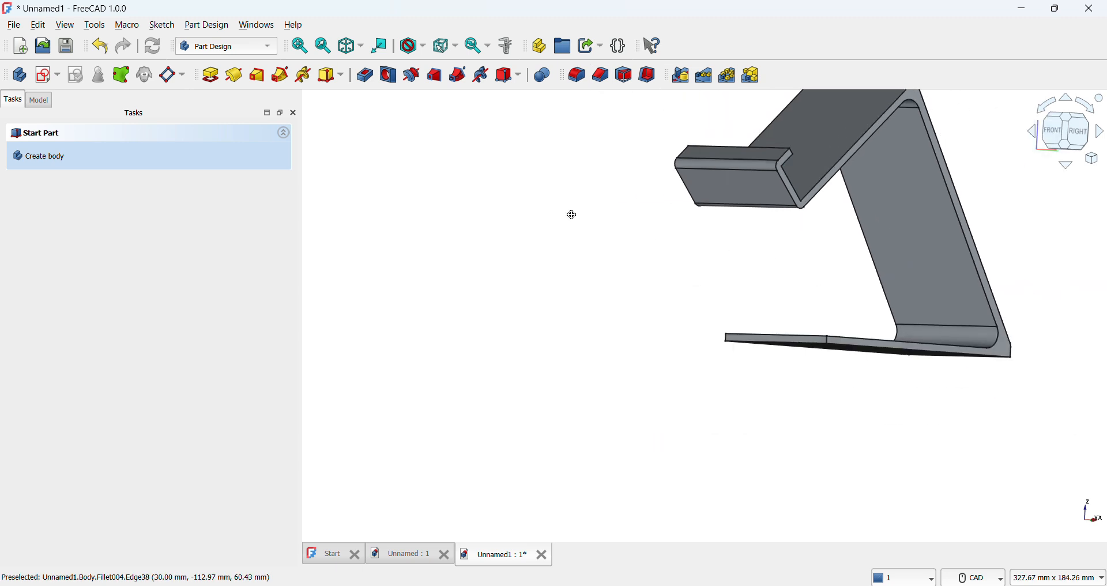
middle_drag(573, 215, 737, 179)
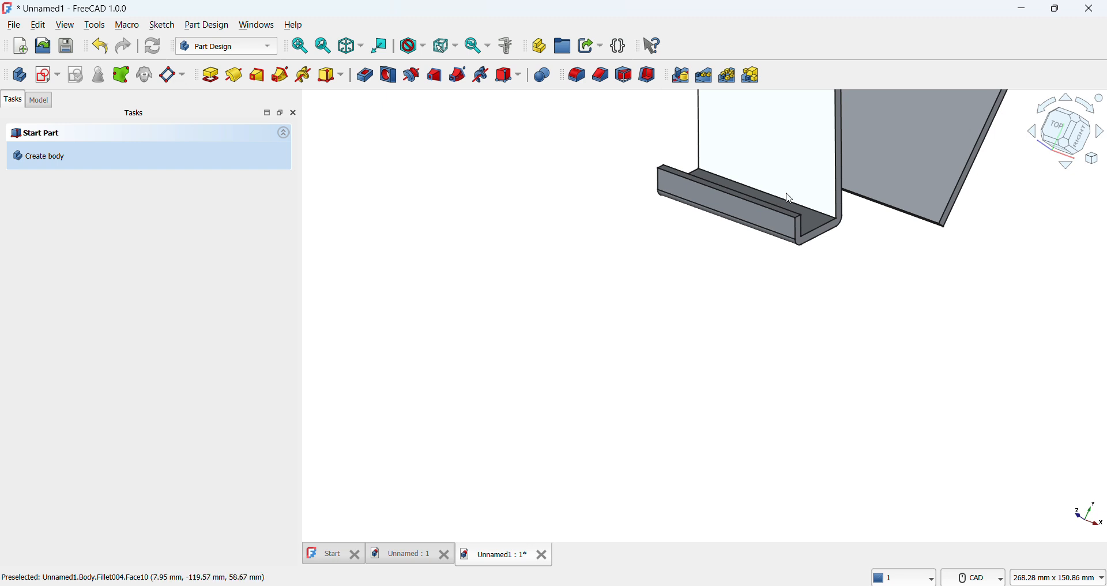
scroll(790, 198, up, 4)
click(753, 195)
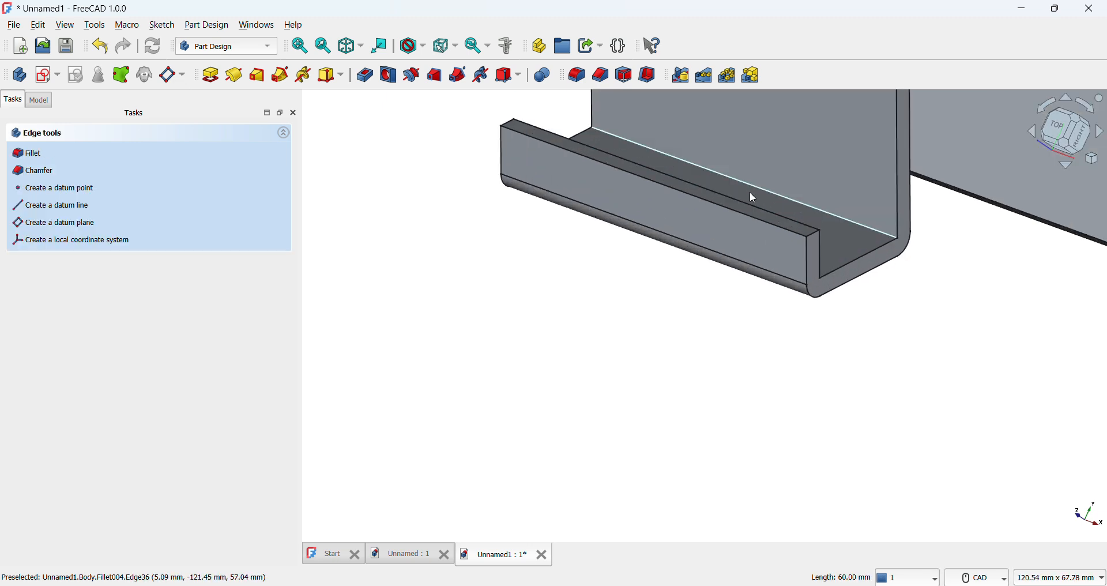
click(580, 83)
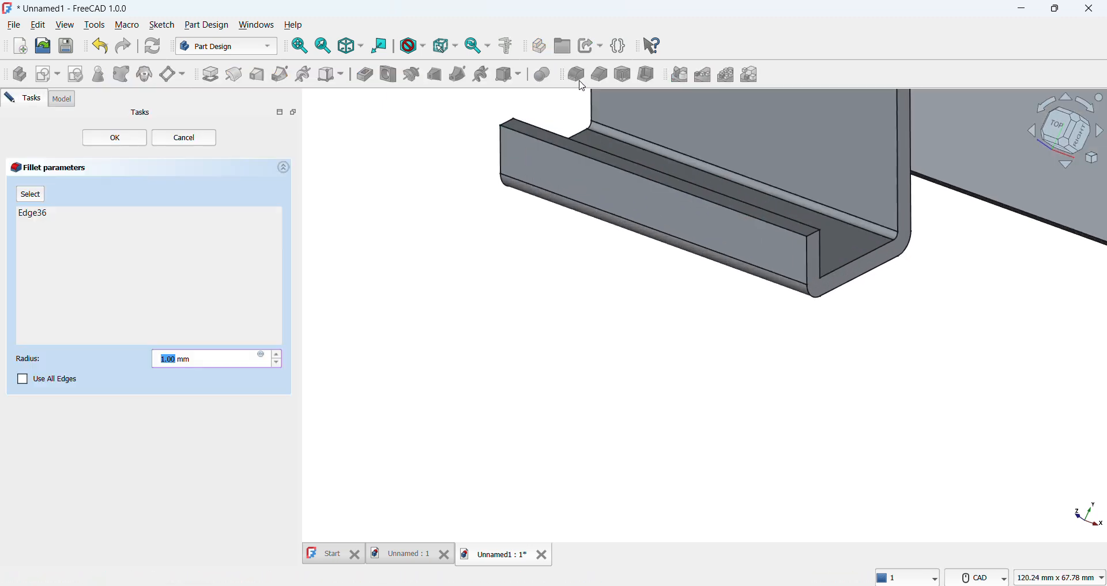
key(Return)
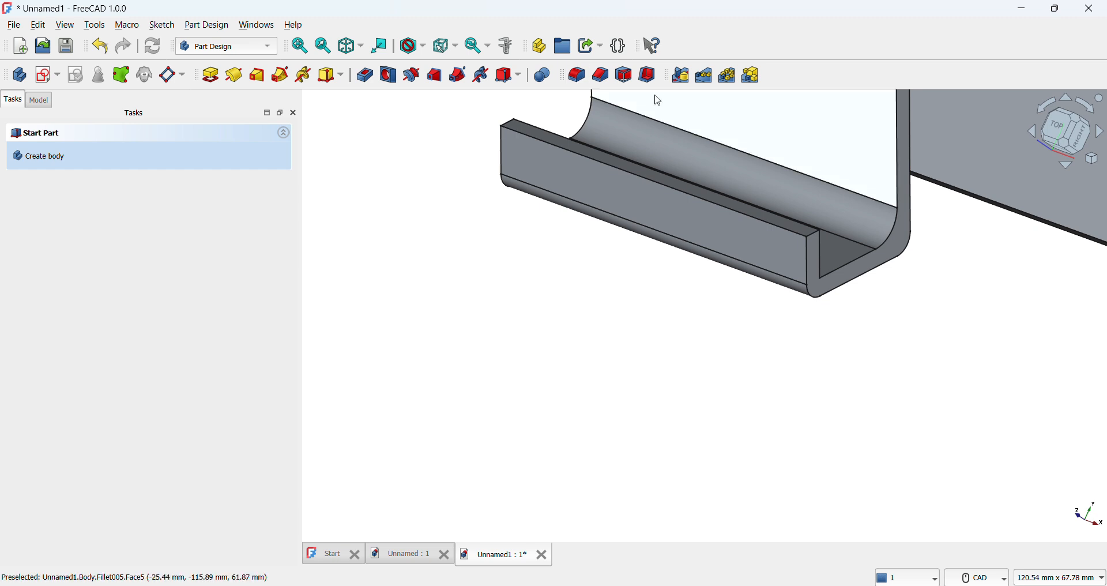
scroll(618, 240, down, 5)
click(658, 261)
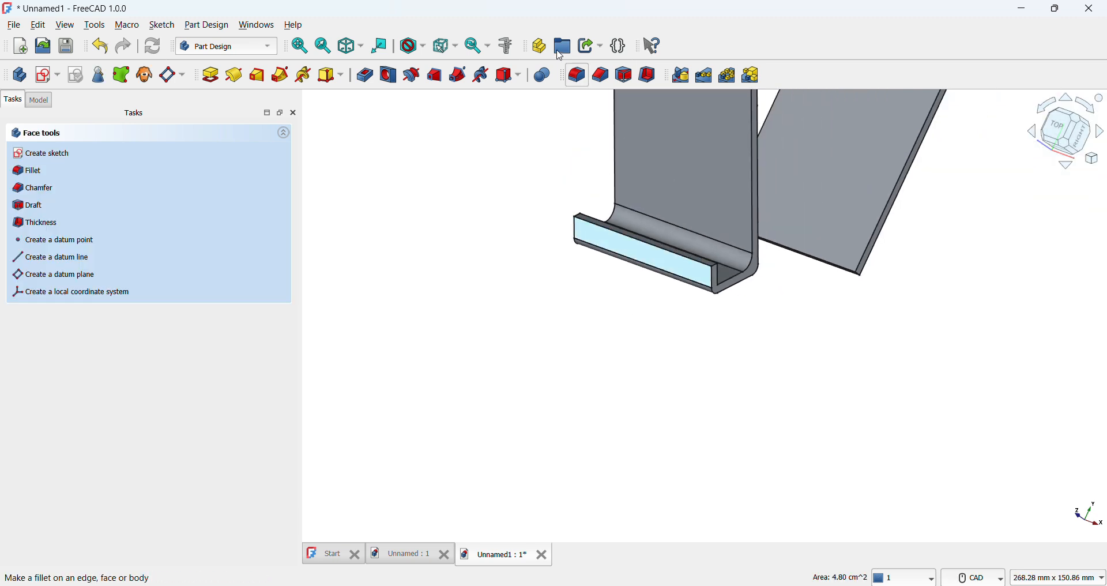
click(56, 77)
click(63, 92)
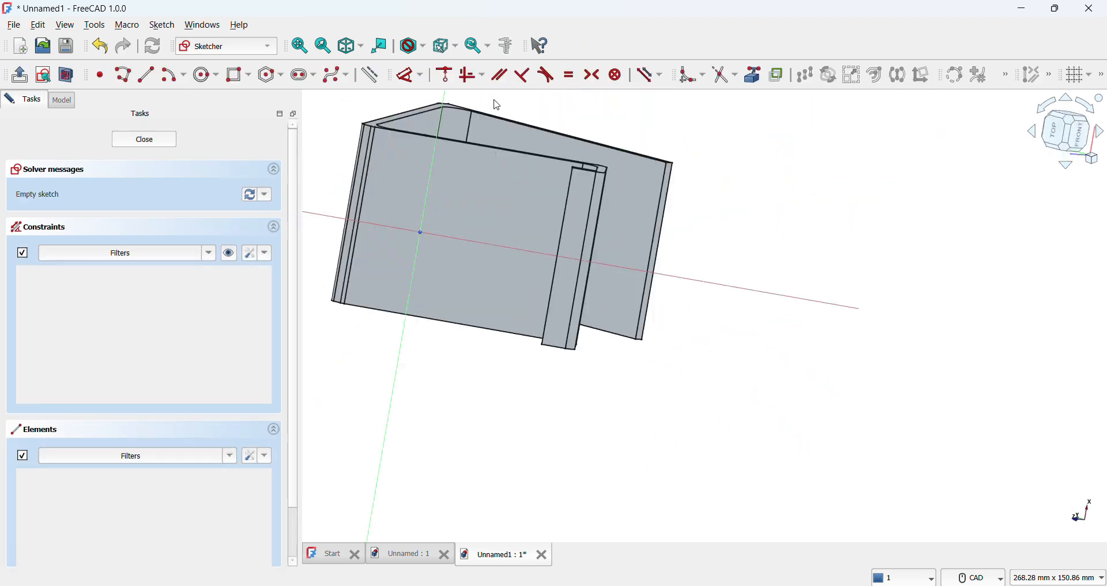
scroll(543, 354, down, 3)
scroll(617, 248, up, 4)
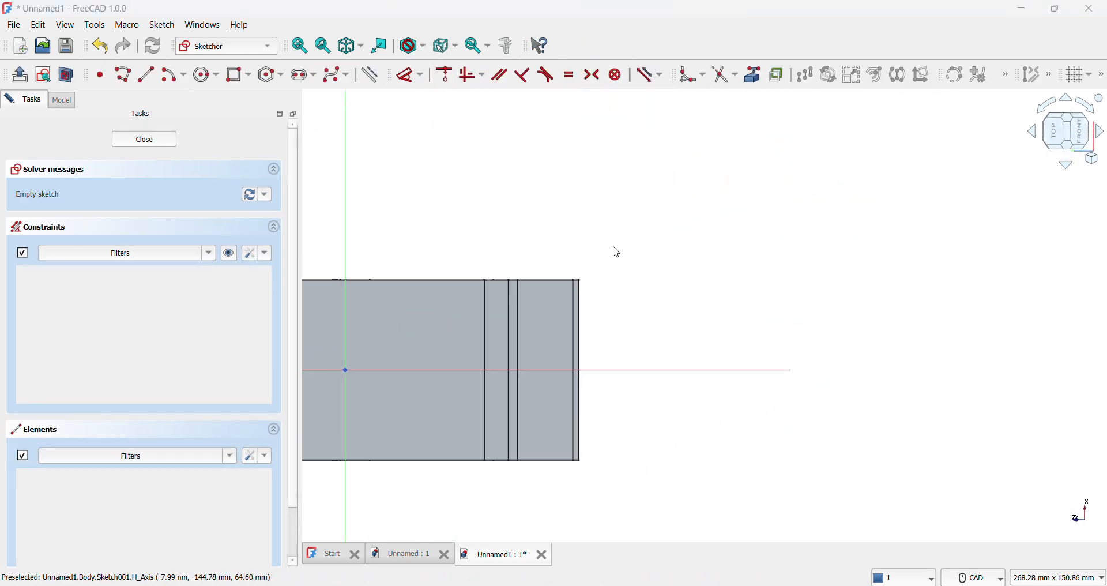
middle_drag(617, 252, 568, 292)
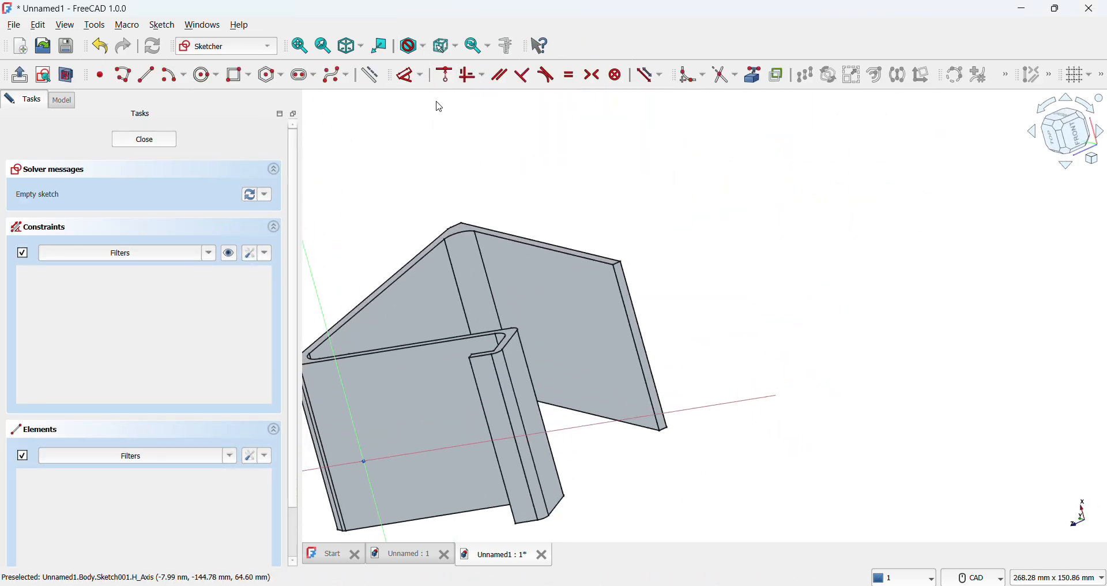
click(304, 49)
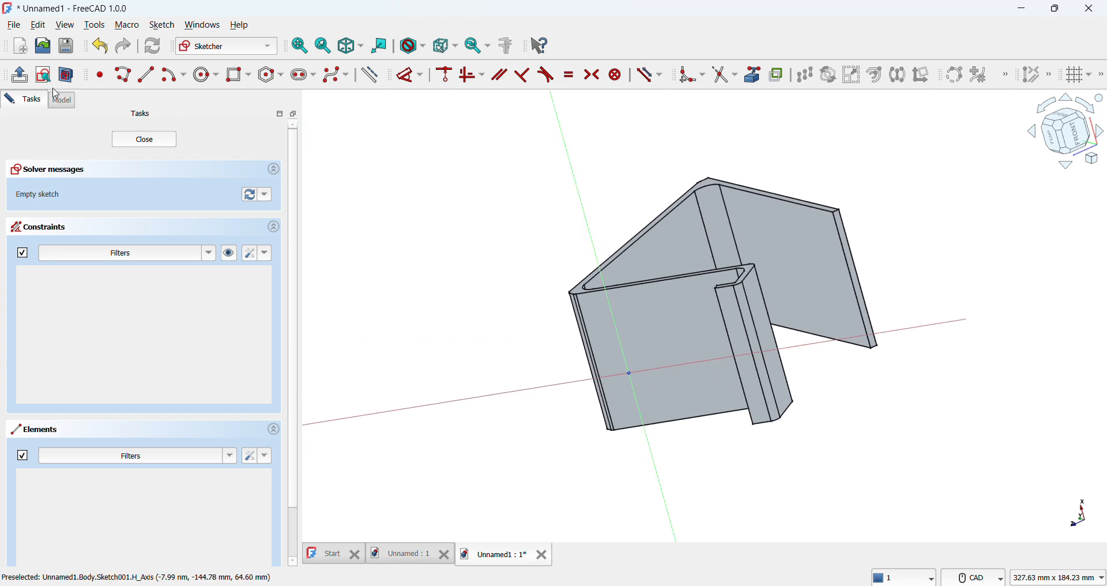
click(145, 140)
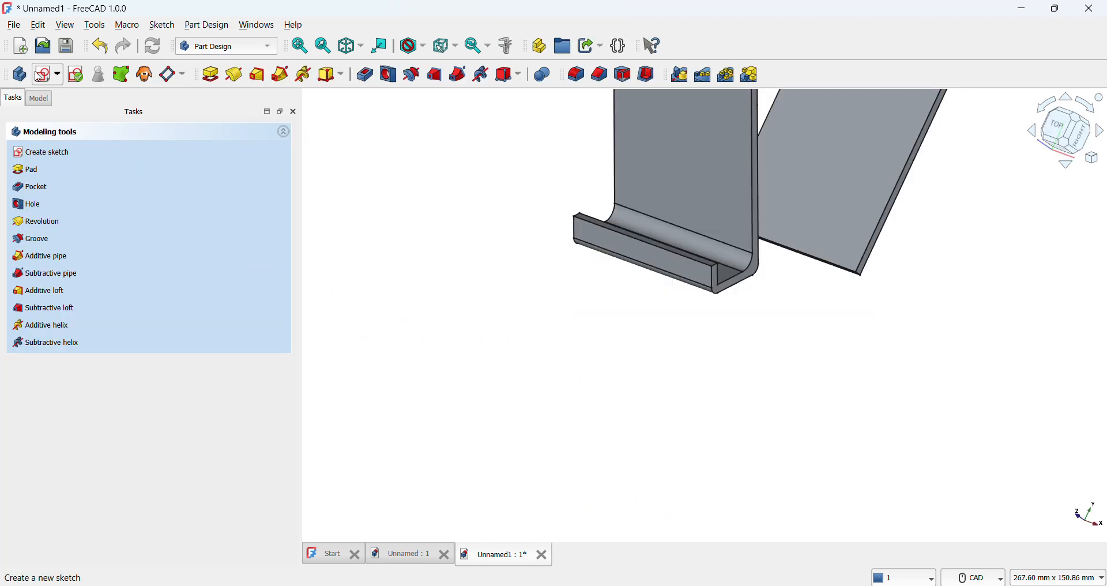
Start a new sketch on the outer face of the tray's front lip.
click(644, 258)
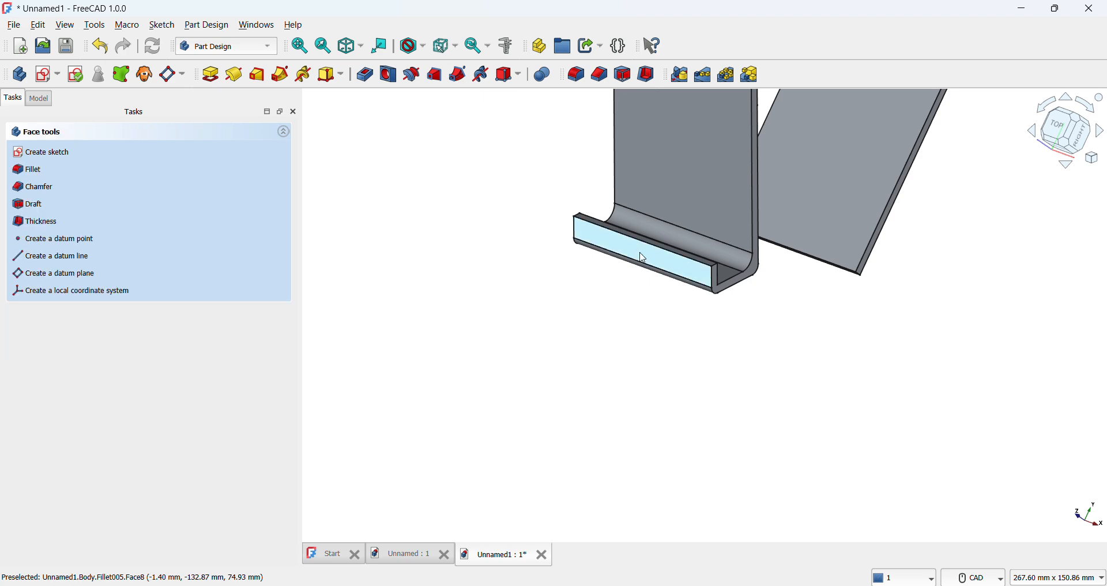
click(59, 75)
click(67, 102)
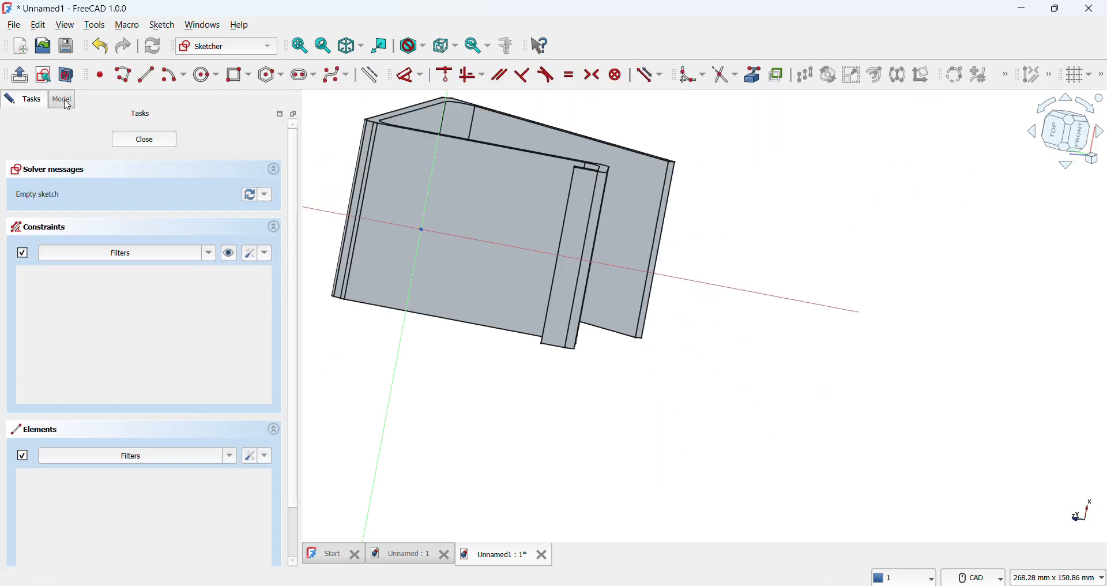
scroll(546, 130, up, 3)
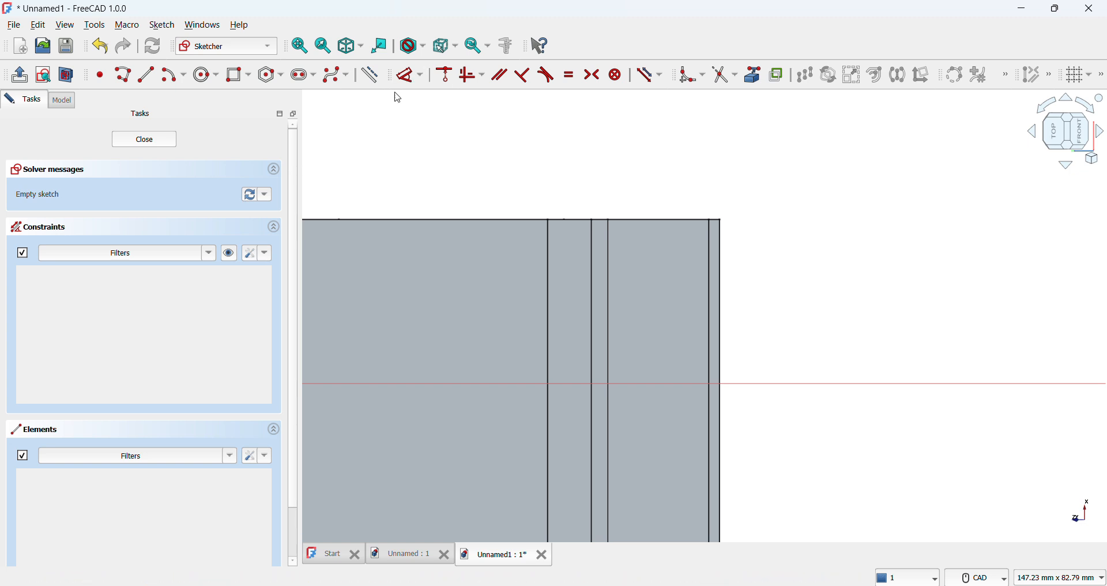
scroll(307, 114, down, 2)
click(249, 76)
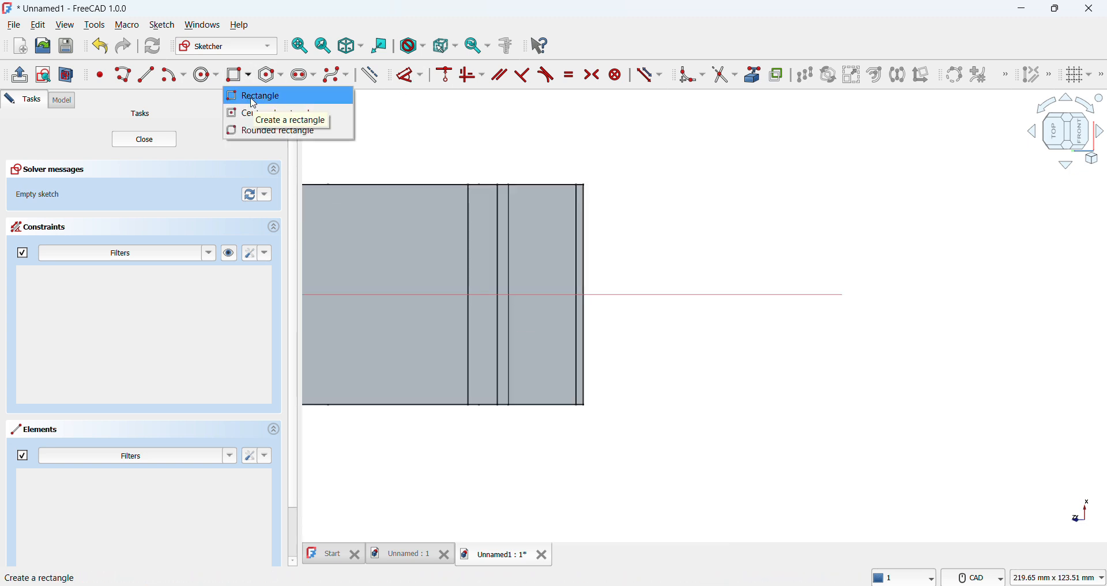
click(254, 98)
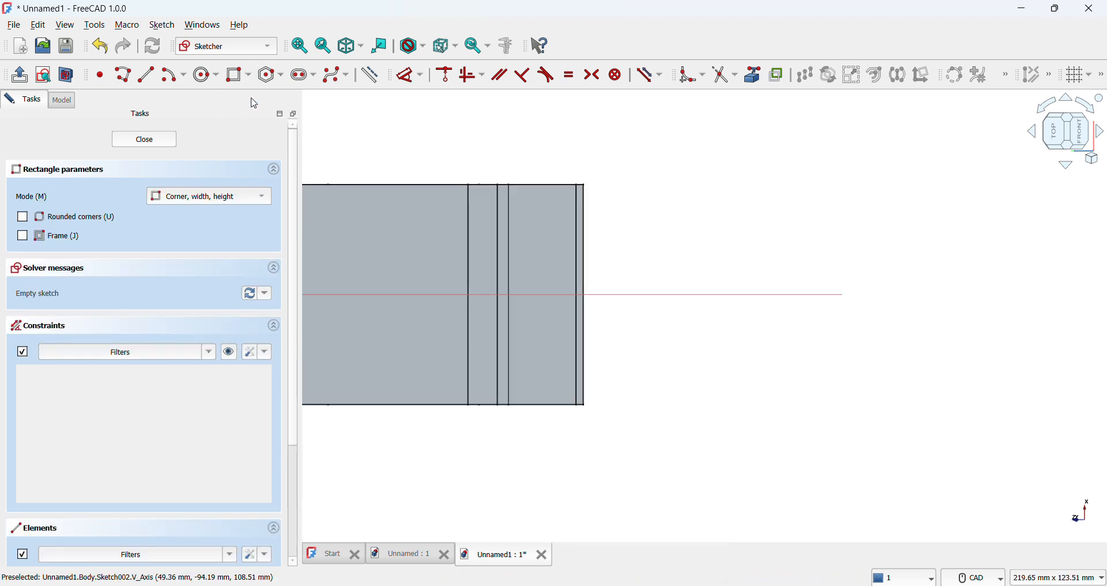
click(481, 295)
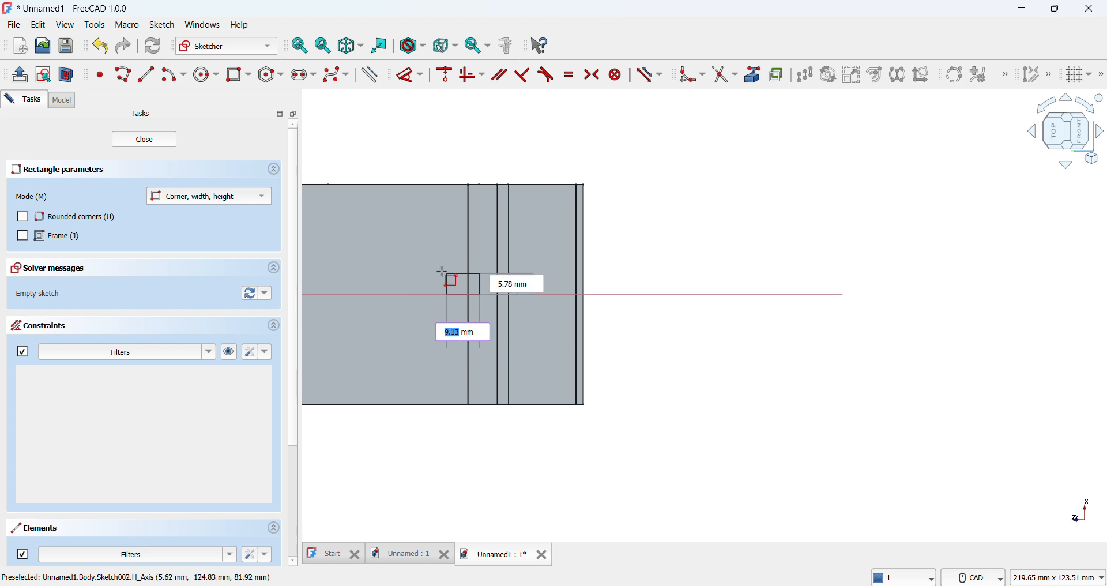
click(412, 266)
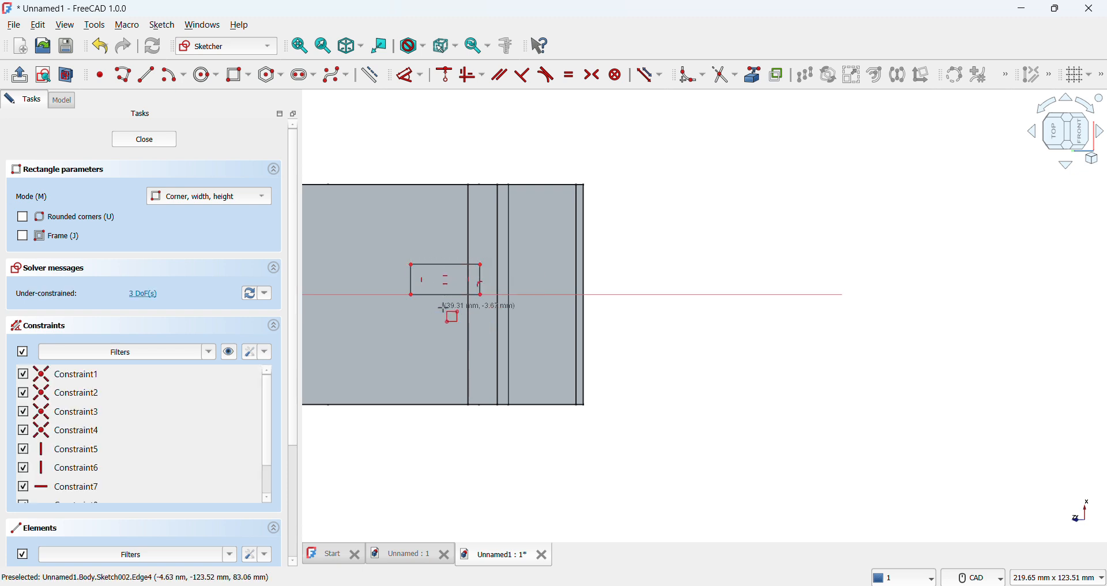
key(ctrl+z)
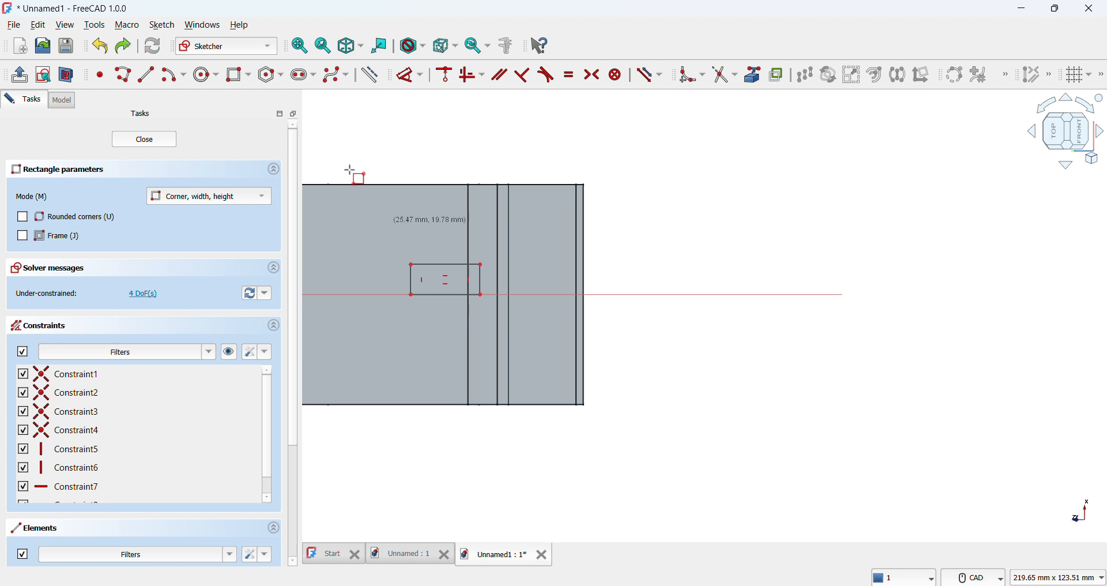
key(Escape)
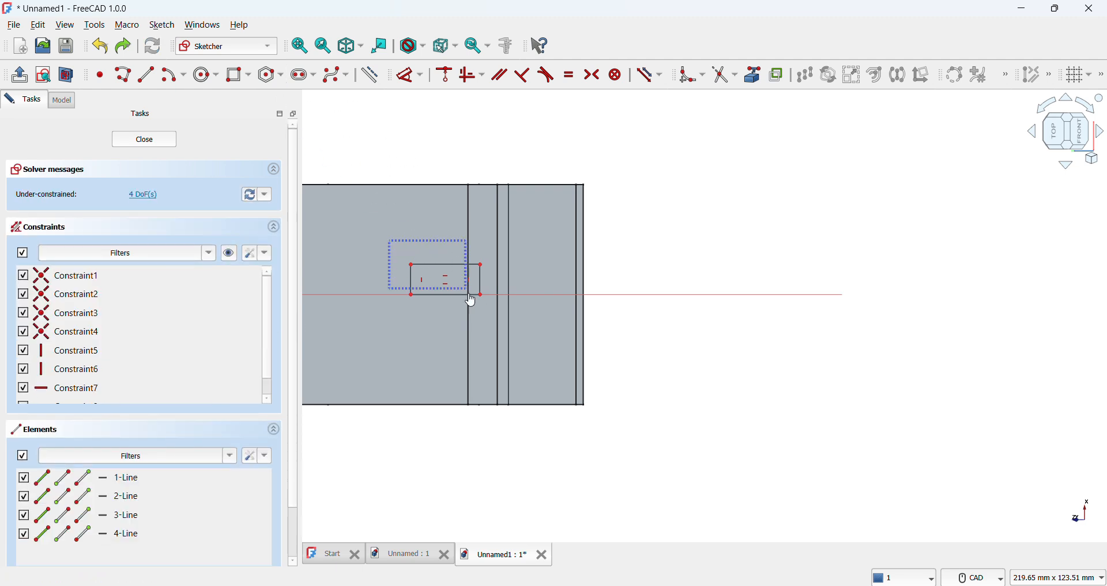
drag(470, 297, 495, 319)
key(Delete)
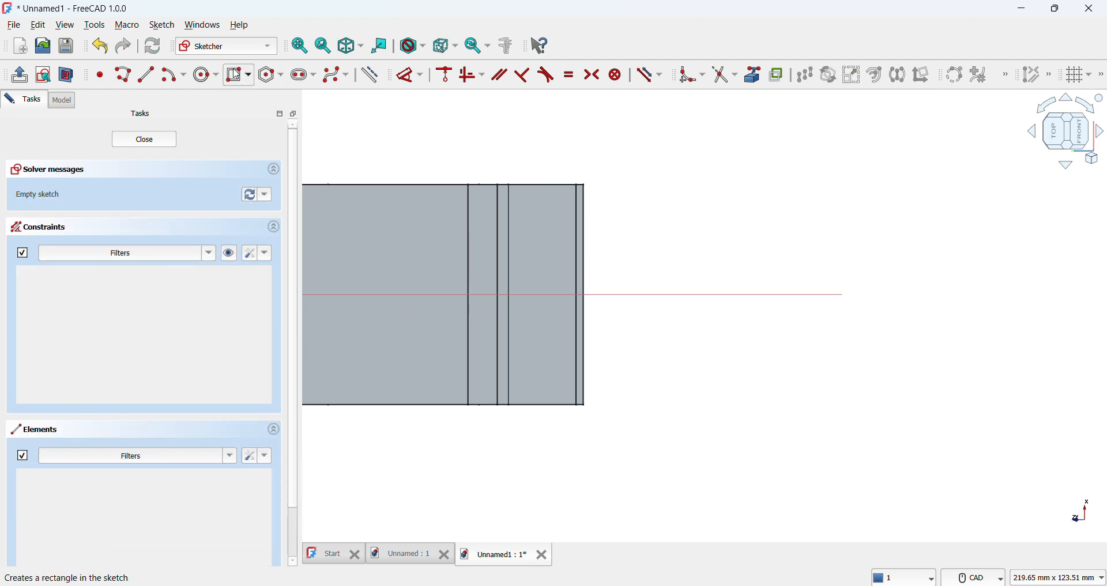
Sketch a centered rectangle about 19 mm wide and 11 mm high with its center on the horizontal axis, and close the sketch.
click(249, 76)
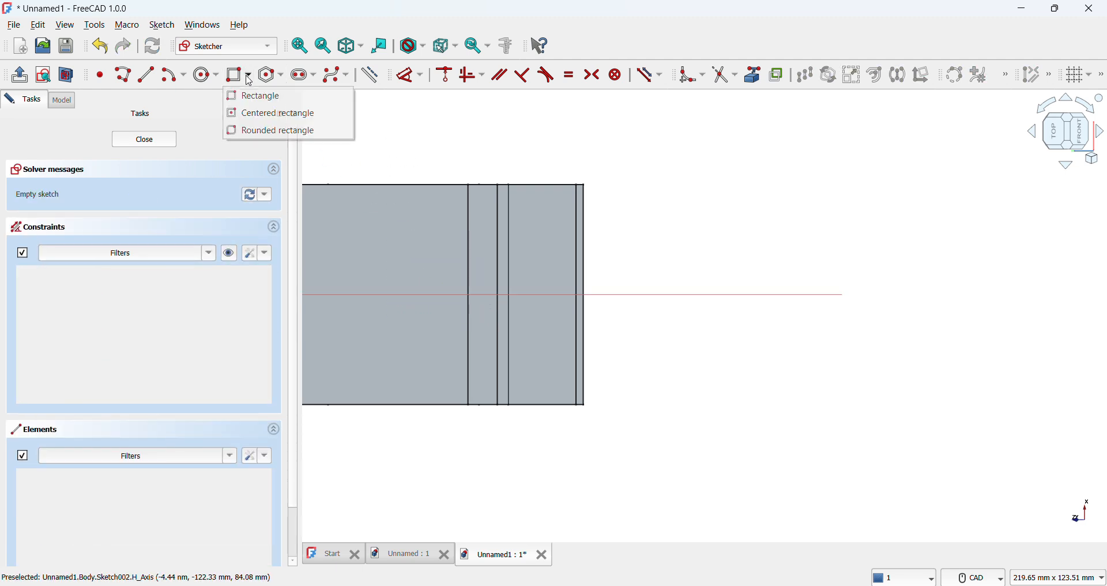
click(269, 113)
click(483, 296)
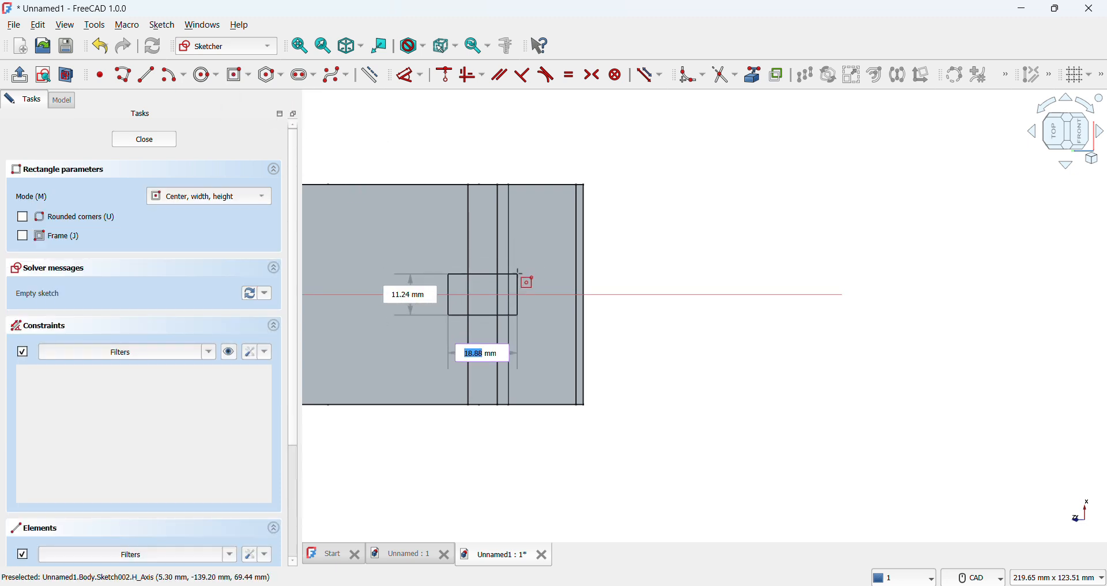
click(519, 272)
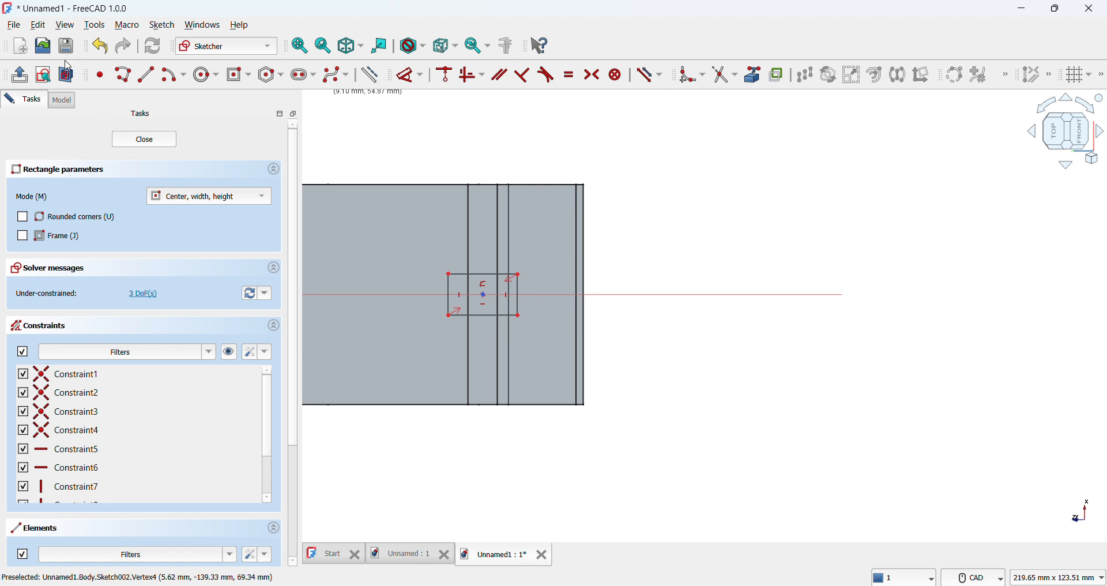
click(19, 75)
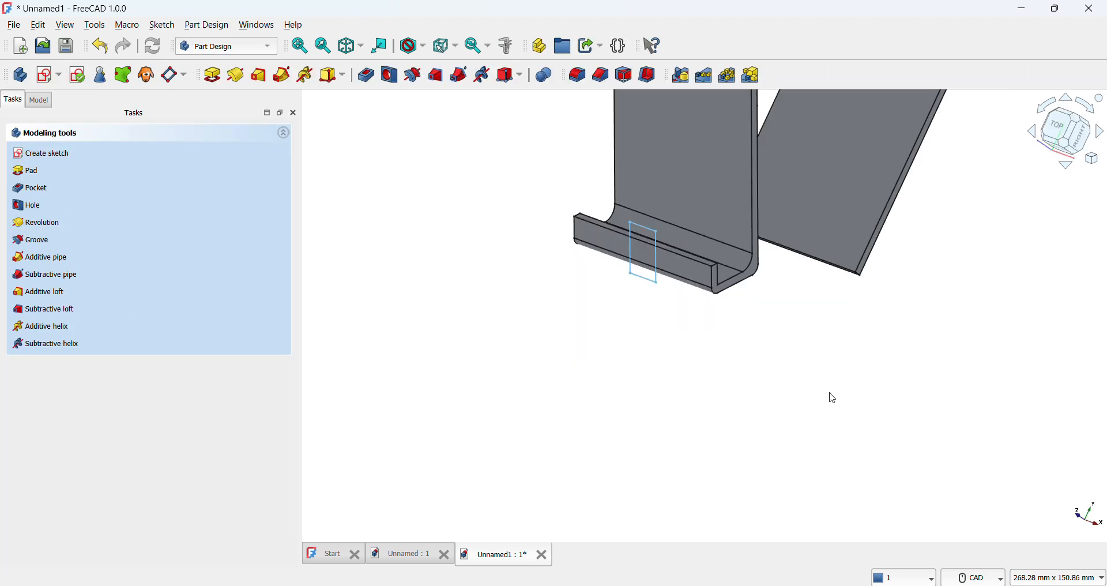
Pocket the rectangle 24 mm deep to cut a central notch through the tray and the foot of the support arm.
click(366, 75)
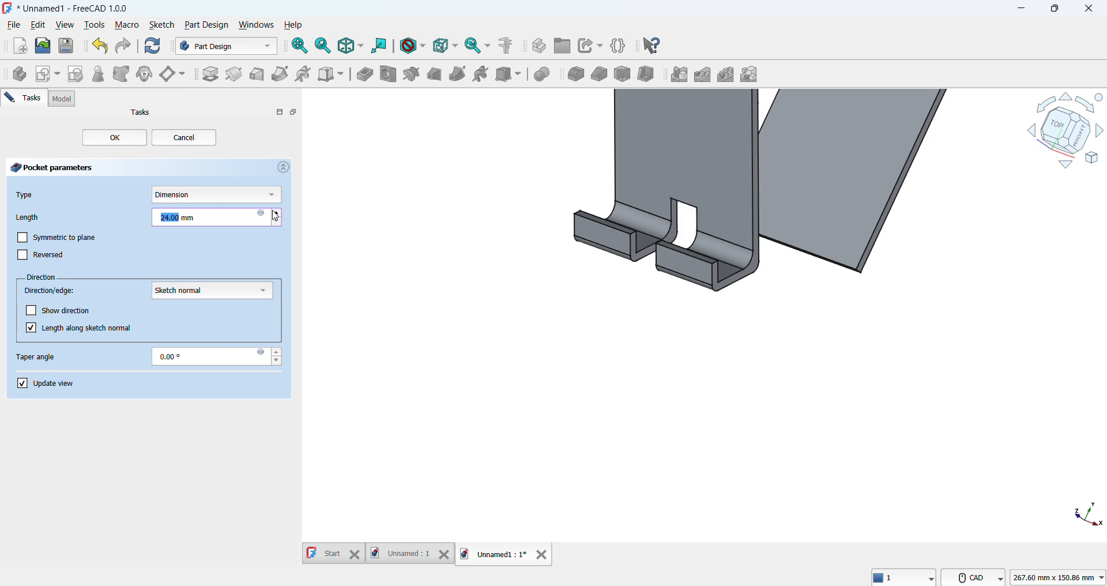
key(Return)
scroll(564, 338, down, 2)
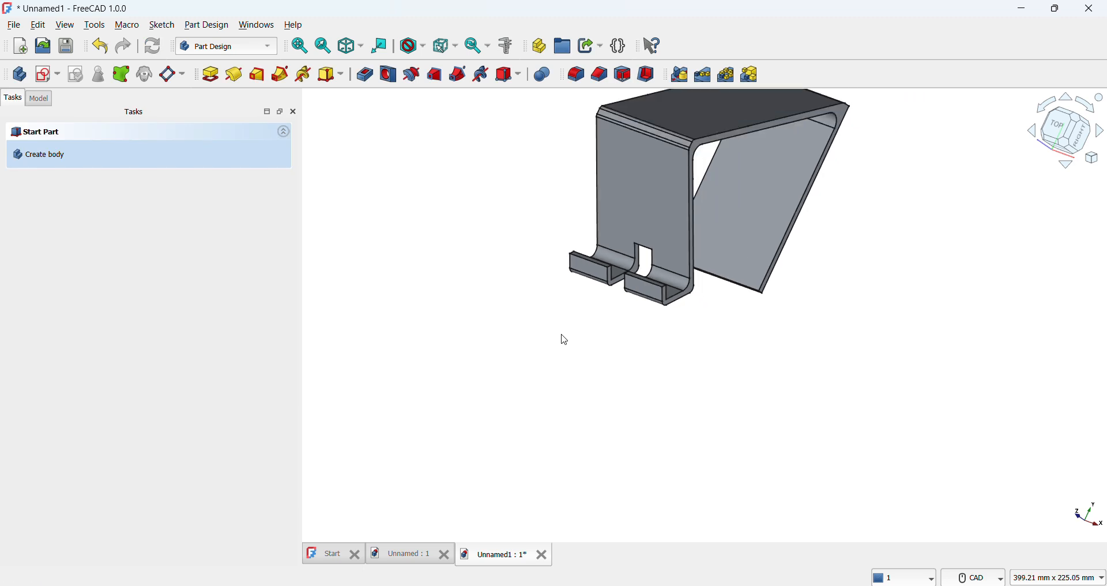
Assign the Copper-Generic material to the stand's body.
middle_drag(472, 222, 657, 163)
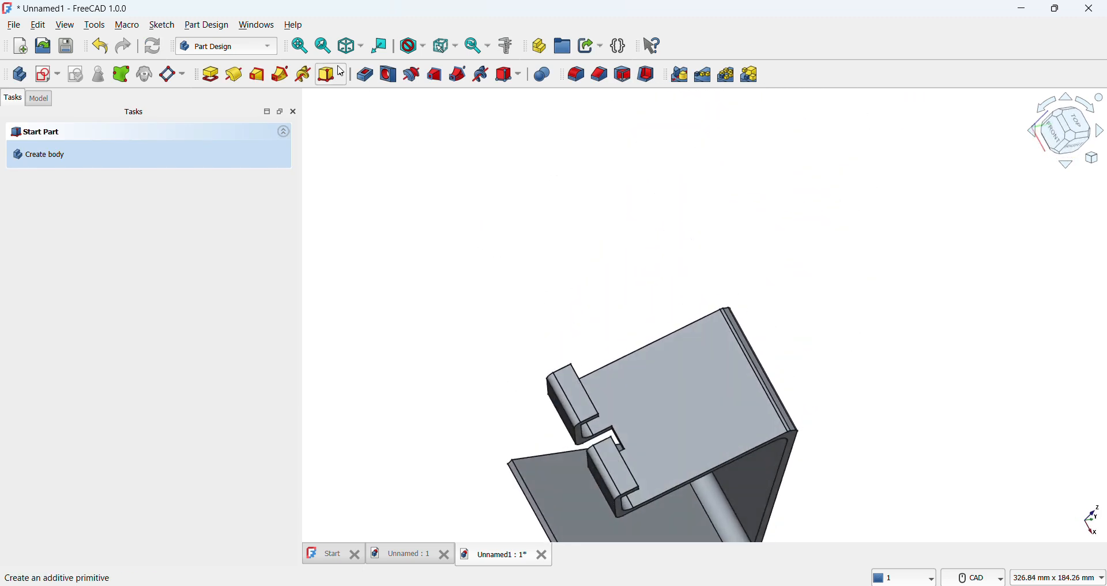
click(36, 100)
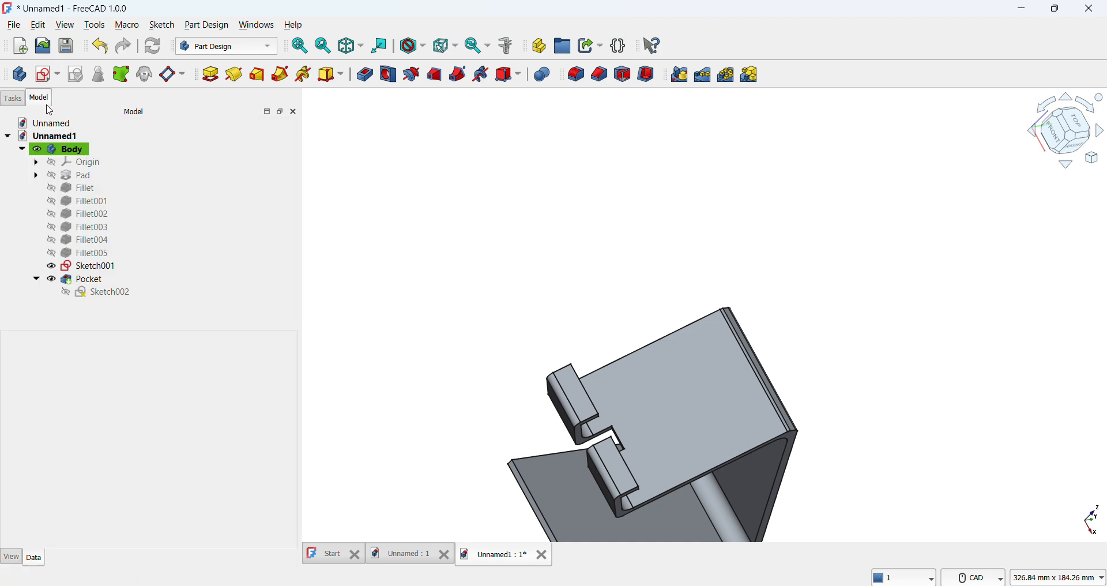
click(75, 149)
right_click(75, 151)
click(92, 151)
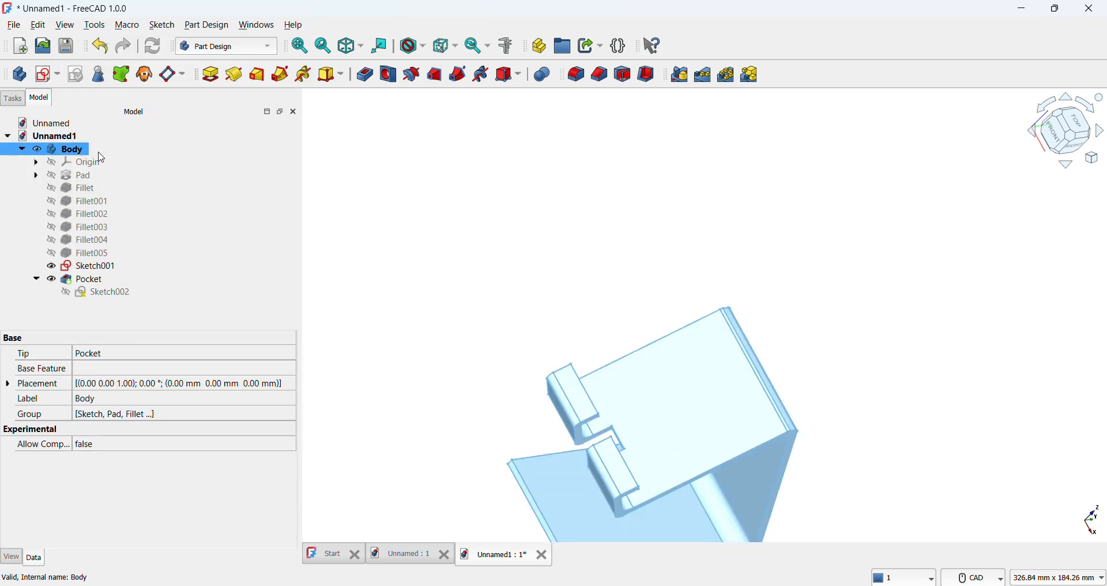
scroll(122, 415, down, 4)
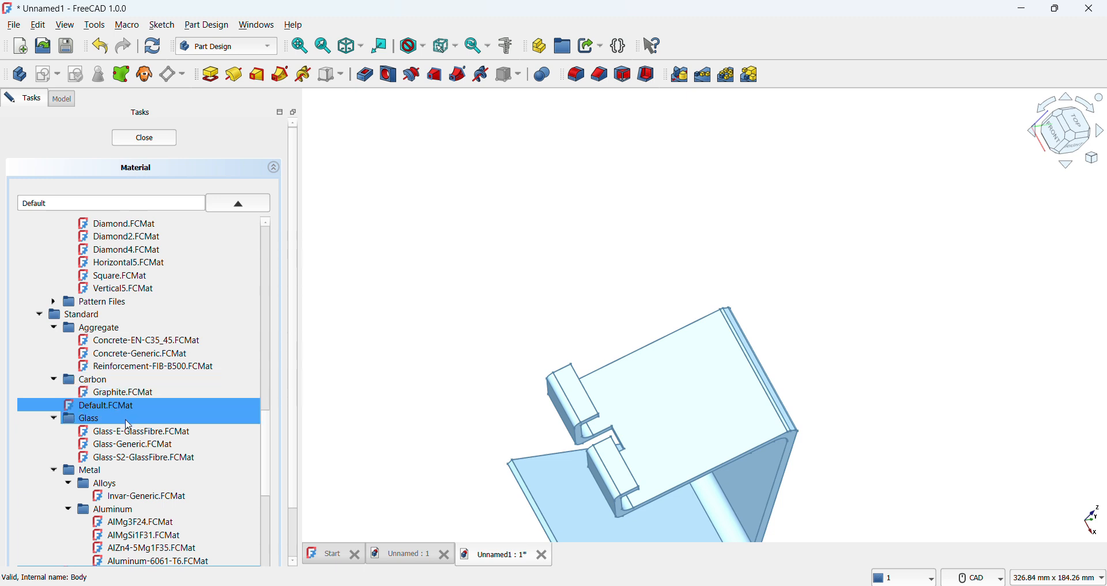
click(129, 432)
click(130, 445)
scroll(139, 438, down, 1)
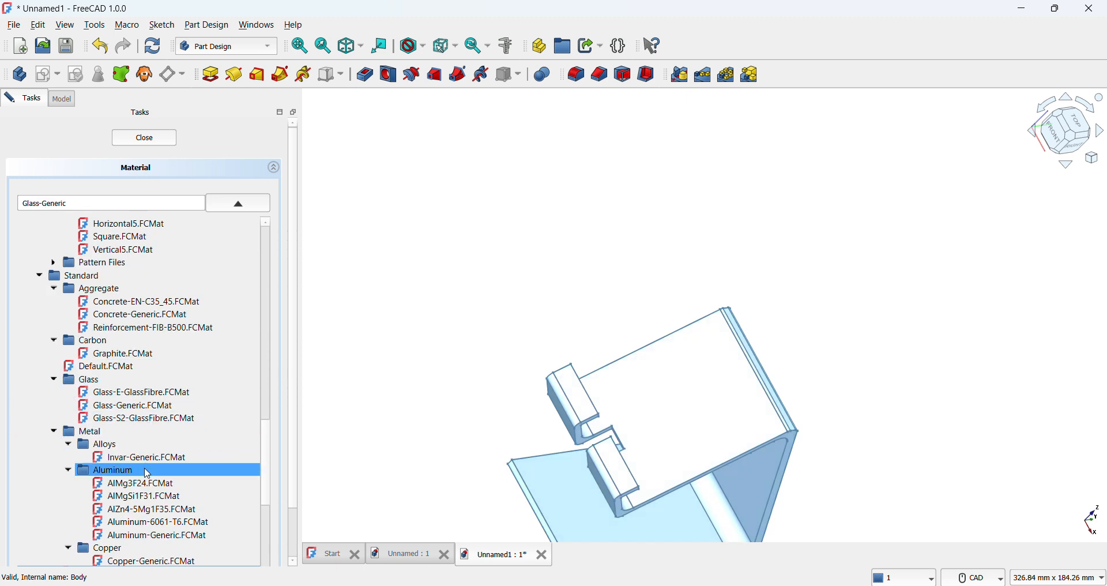
click(144, 483)
click(149, 509)
scroll(166, 458, down, 2)
click(179, 484)
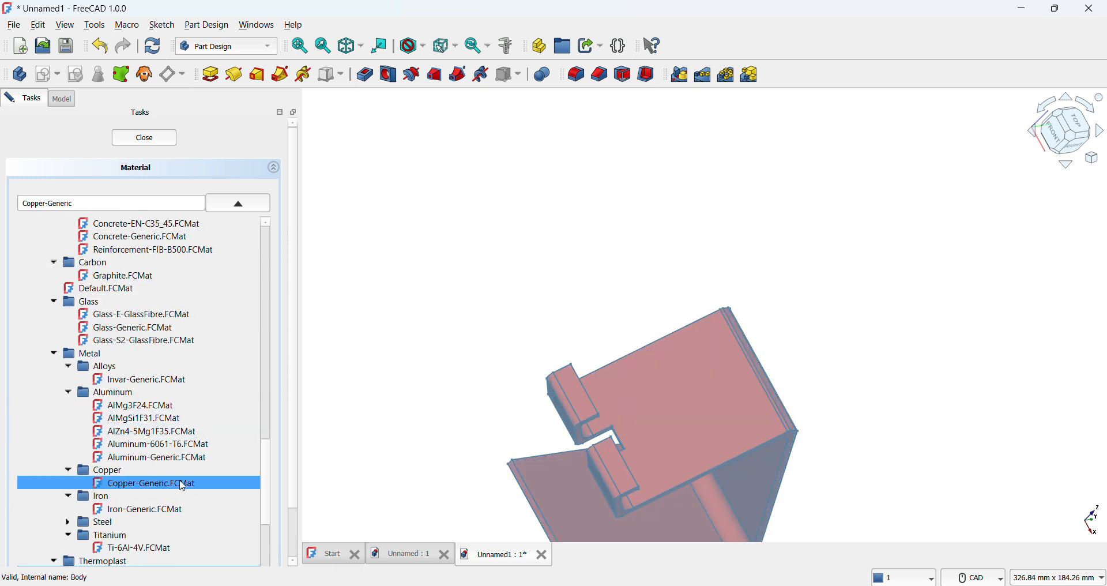
click(145, 139)
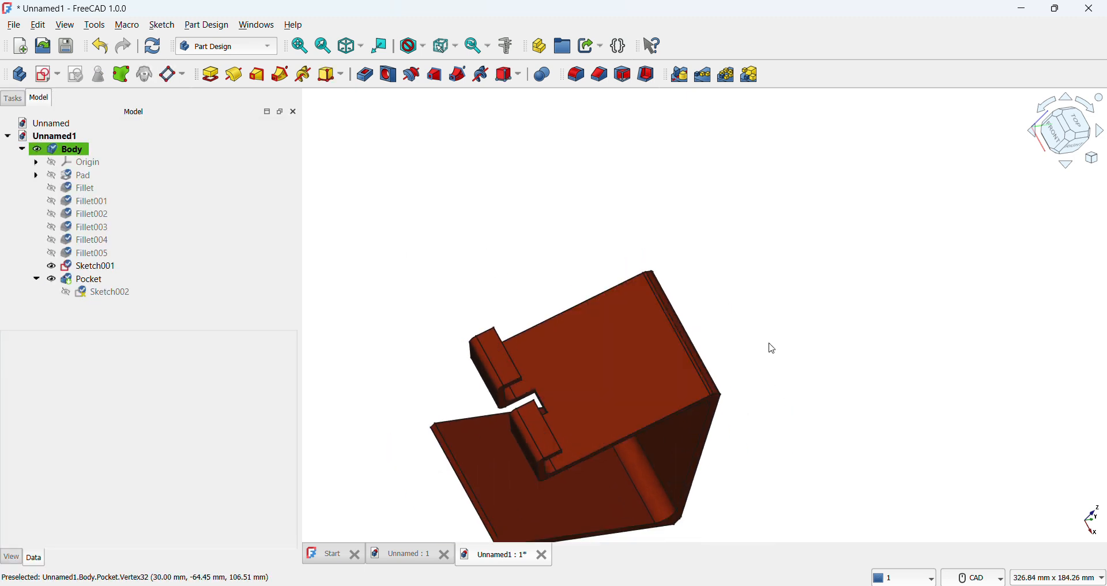
Create a sketch on the upper face of the stand's base plate and close it empty.
right_click(522, 256)
scroll(478, 171, up, 1)
middle_drag(478, 171, 510, 198)
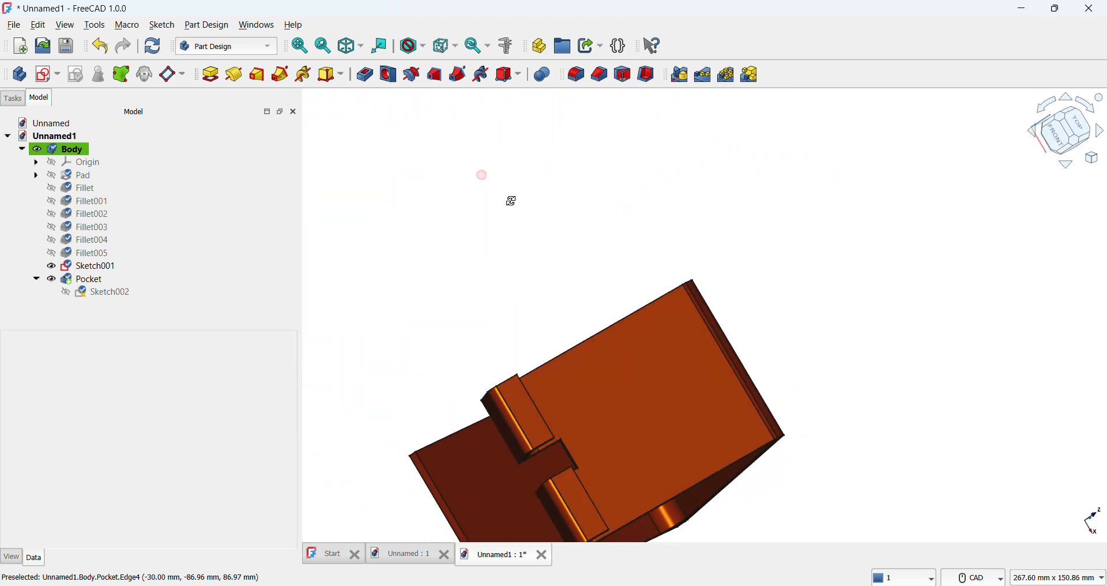
click(485, 459)
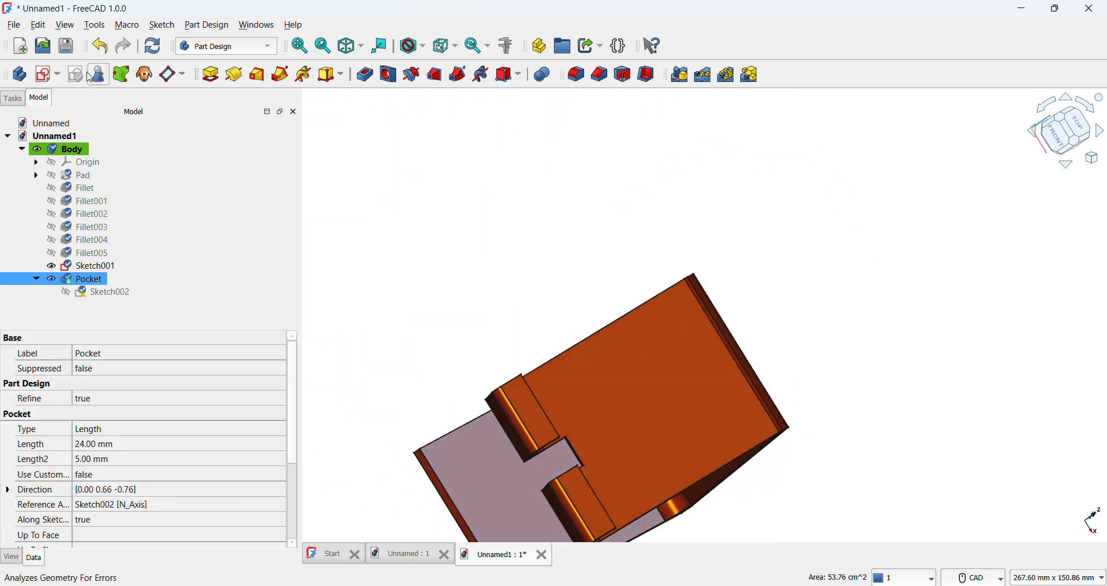
click(57, 74)
click(80, 94)
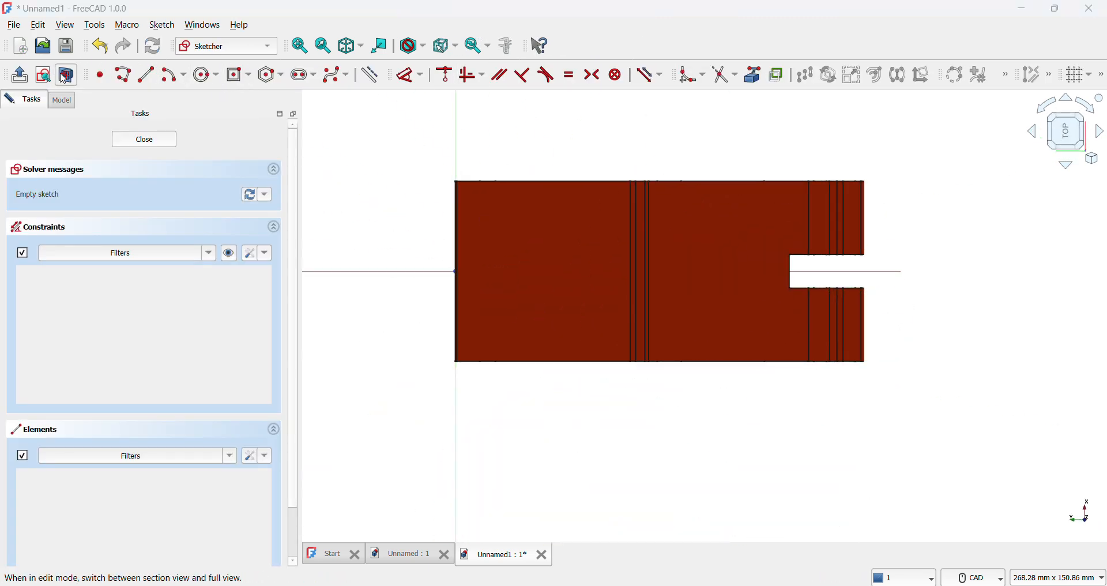
click(166, 141)
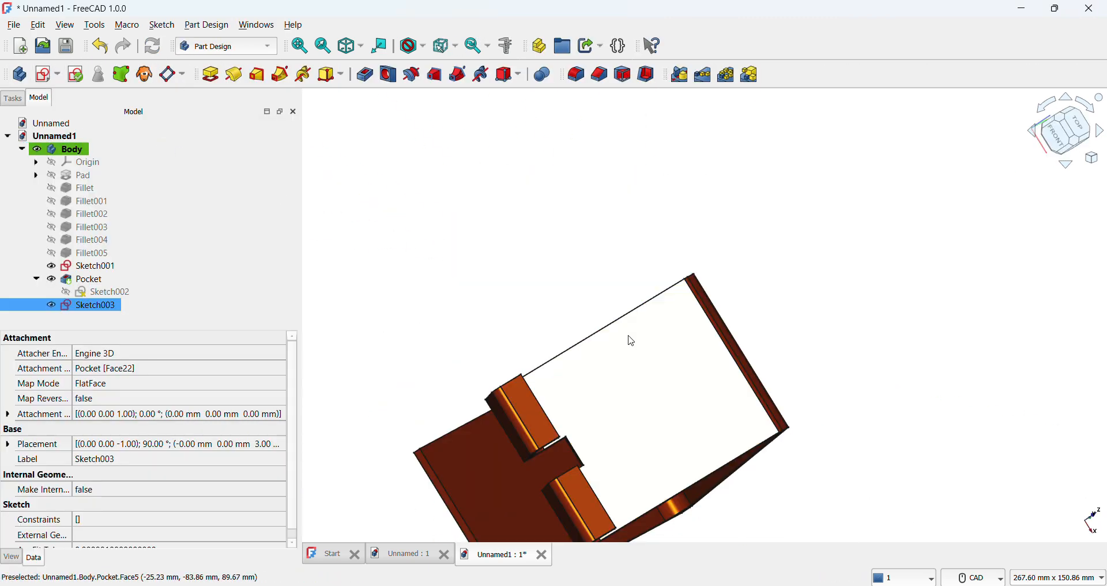
Create another sketch on the same base plate face and close it without drawing anything.
click(507, 489)
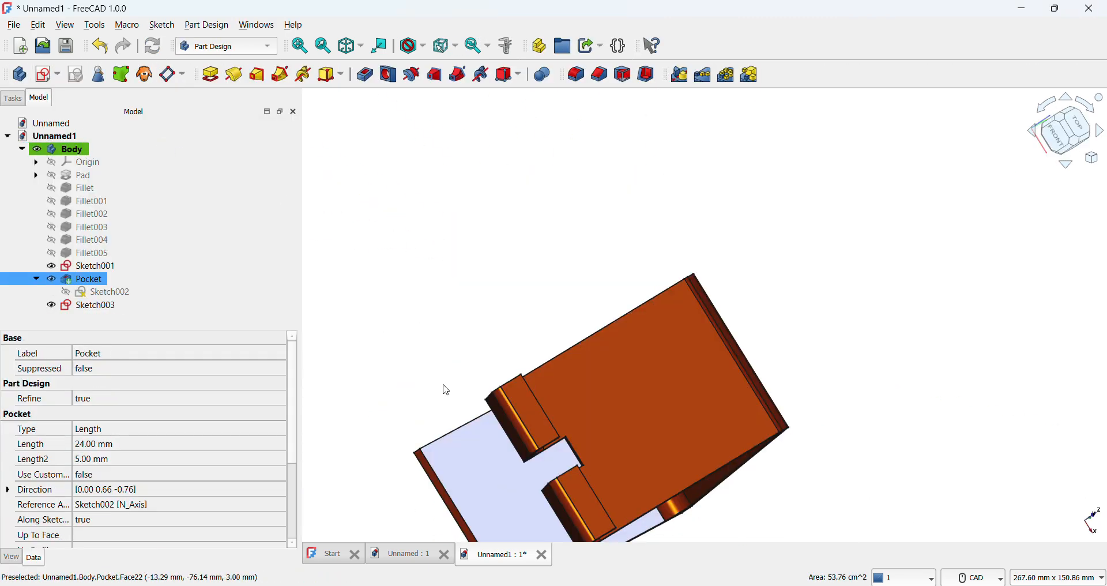
click(59, 75)
click(86, 94)
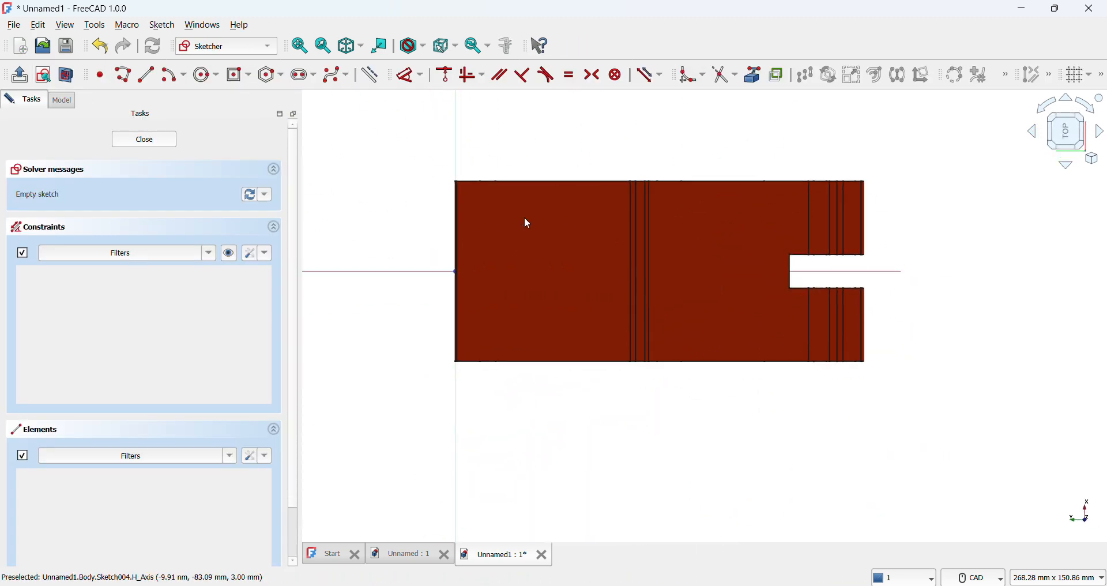
mouse_move(447, 134)
middle_down()
mouse_move(490, 176)
mouse_move(434, 142)
mouse_move(429, 60)
middle_up()
right_click(429, 60)
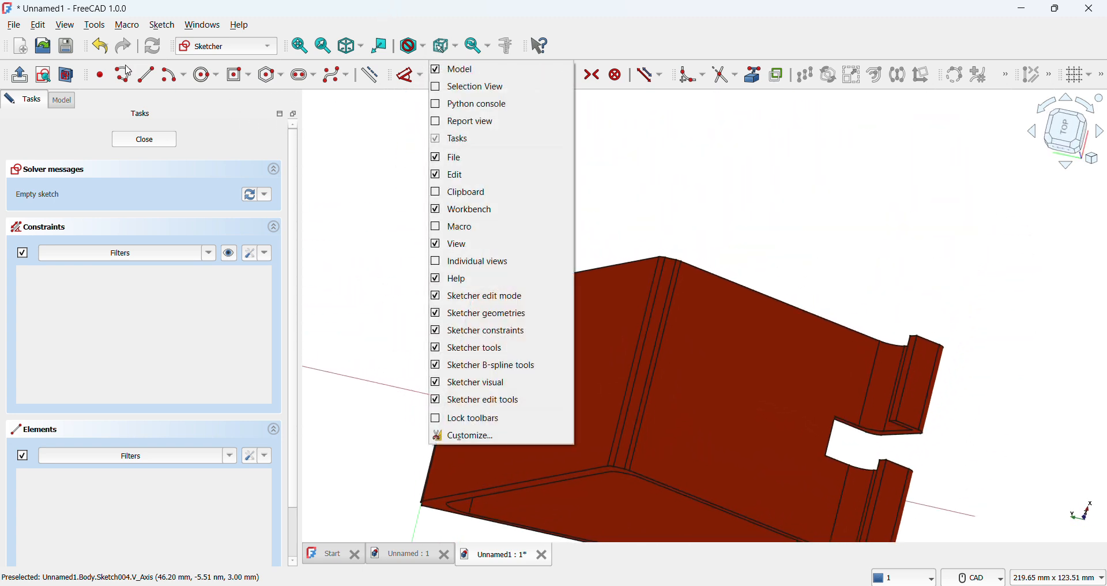
click(148, 135)
Add a new empty body to the document.
click(21, 74)
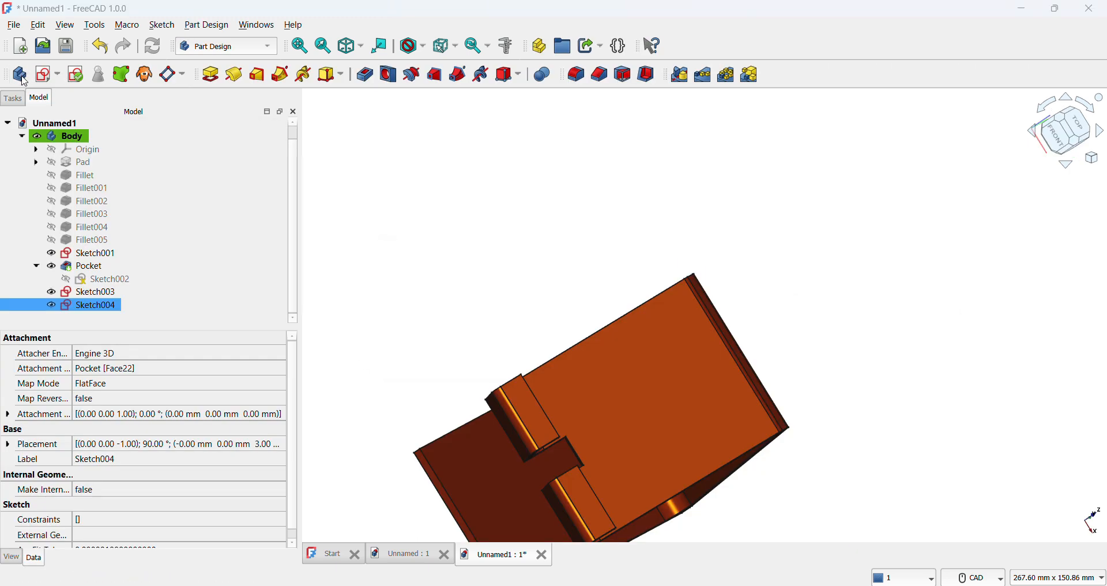
click(717, 325)
scroll(491, 280, down, 2)
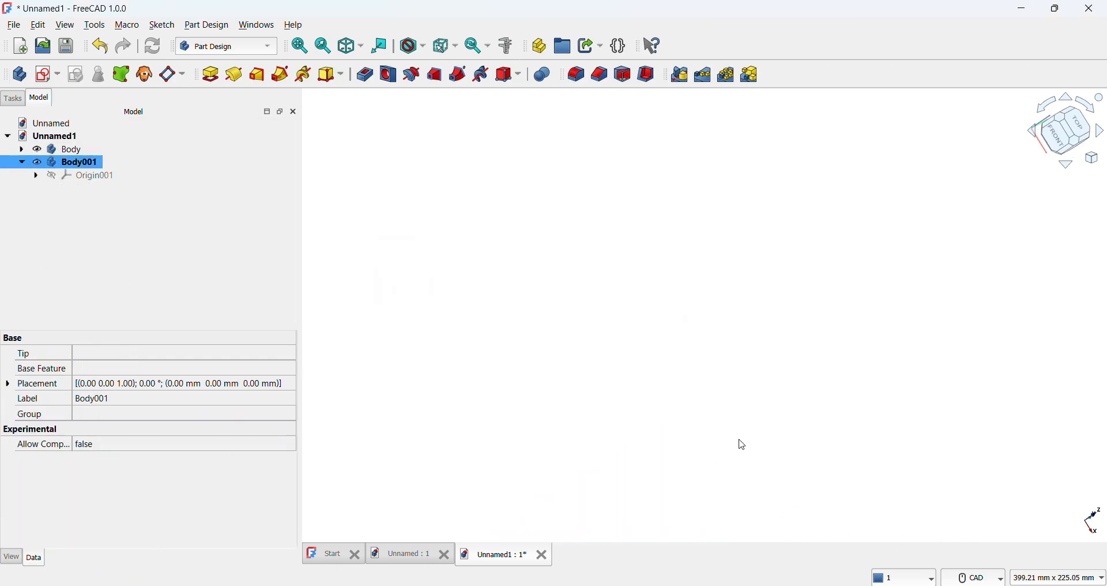
scroll(763, 475, down, 5)
middle_drag(381, 91, 342, 105)
click(296, 51)
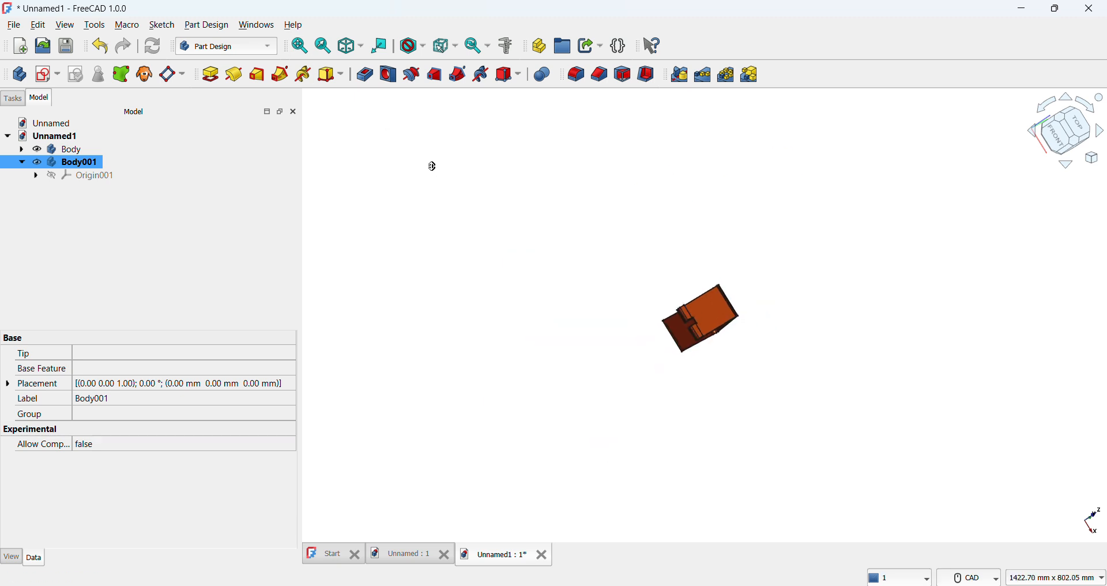
scroll(431, 208, down, 5)
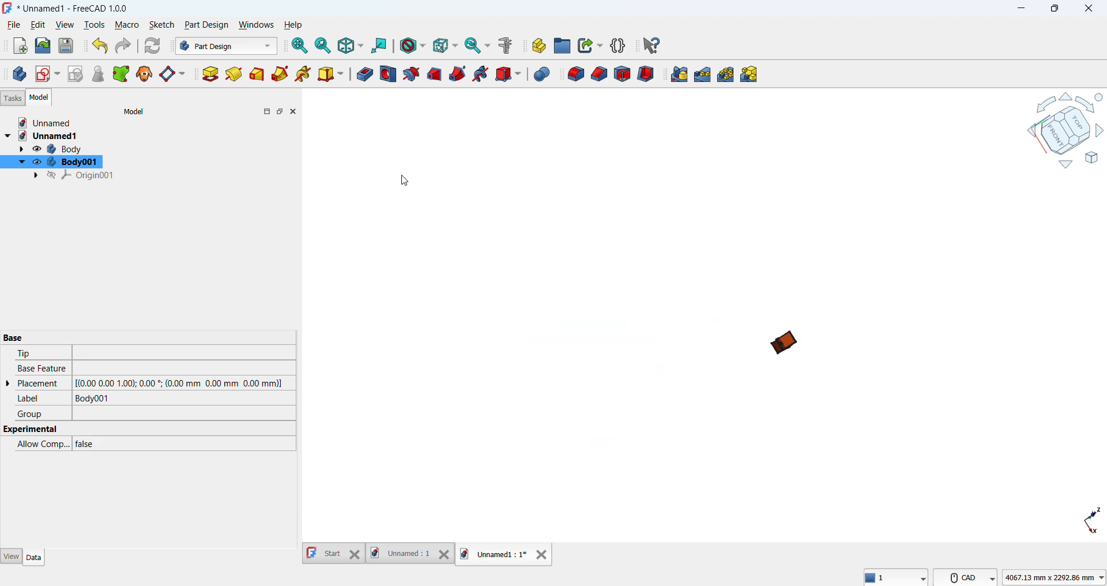
scroll(643, 287, up, 11)
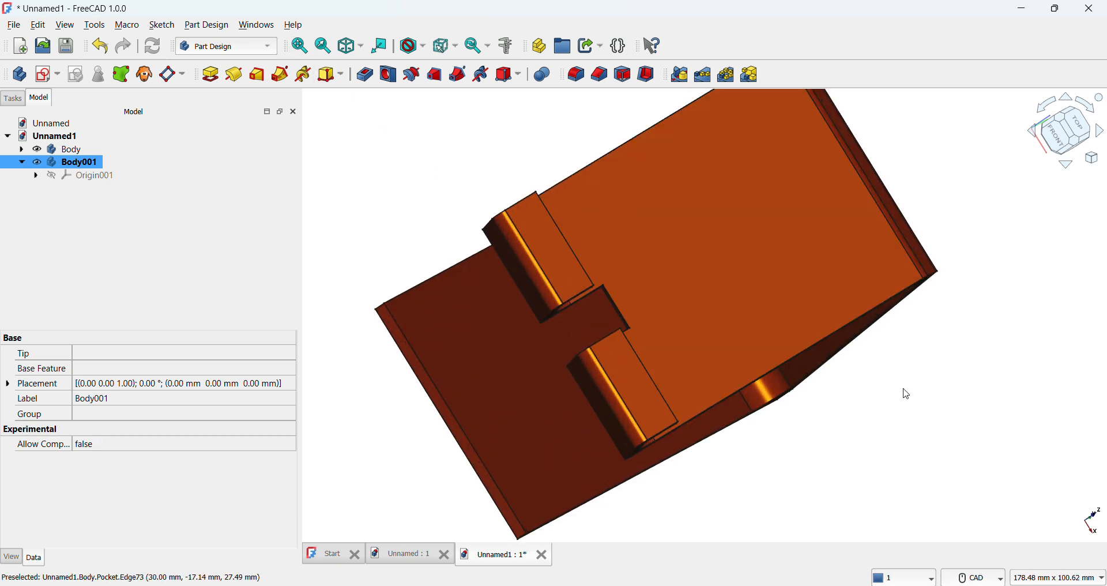
middle_drag(923, 392, 840, 363)
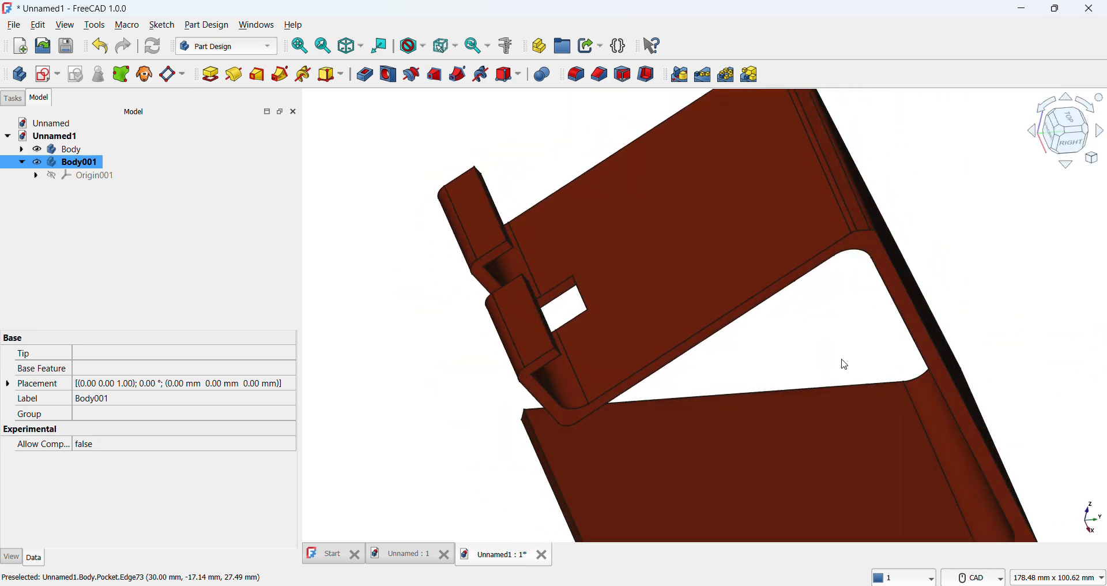
Save the document as a new FreeCAD file in the Pictures folder, entering a file name that starts with "mob".
click(14, 25)
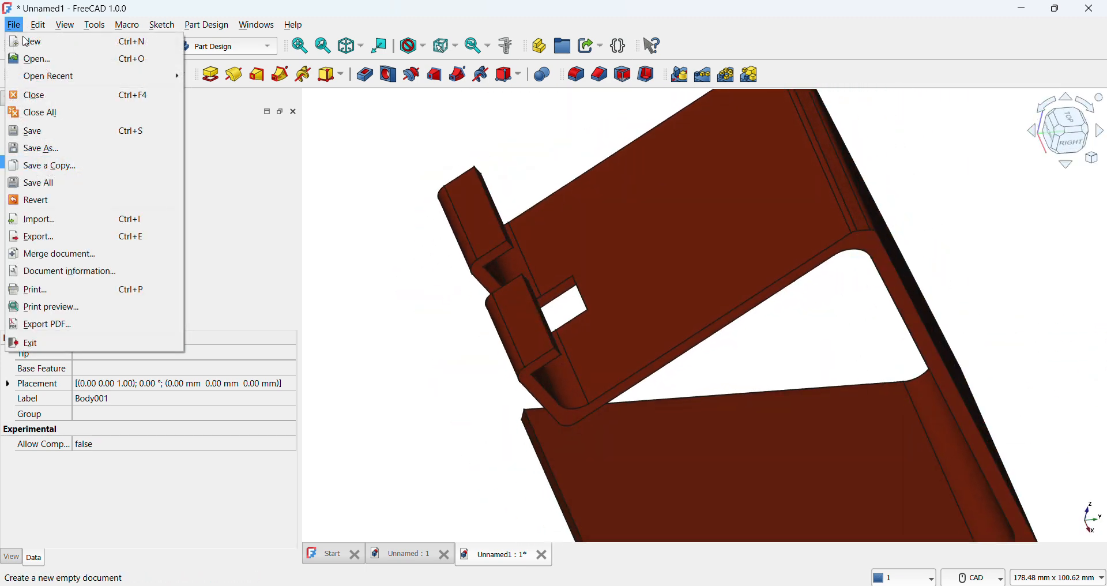
click(67, 148)
text(mob)
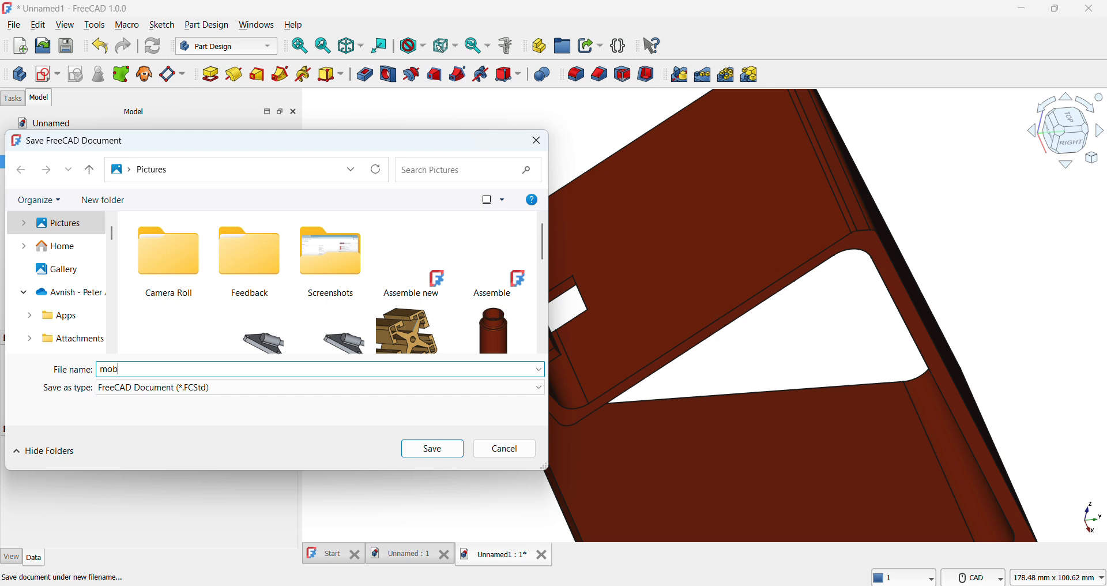